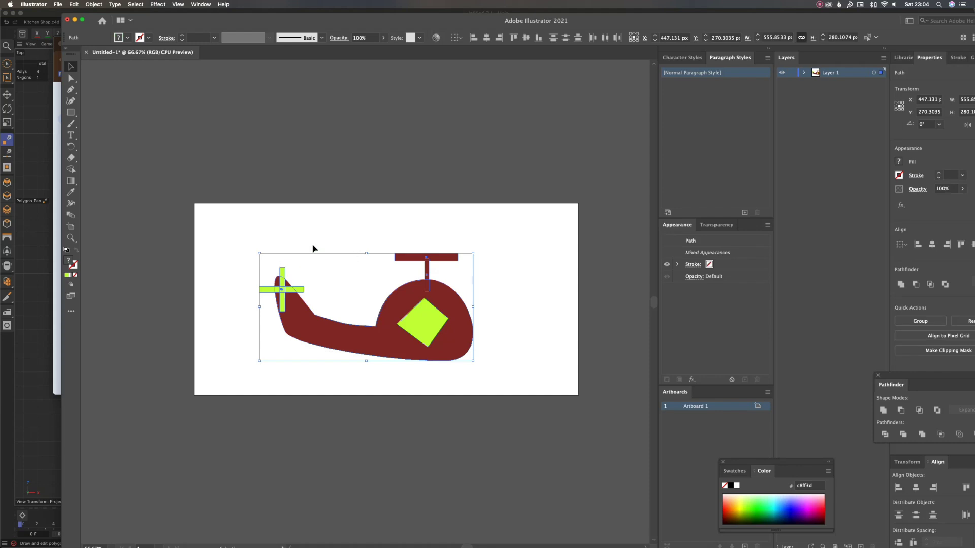
# Examine the helicopter's separate shapes by selecting the whole drawing, the body, the tail rotor cross and the main rotor.
pyautogui.click(320, 239)
pyautogui.moveTo(398, 333); pyautogui.dragTo(538, 386)
pyautogui.click(486, 316)
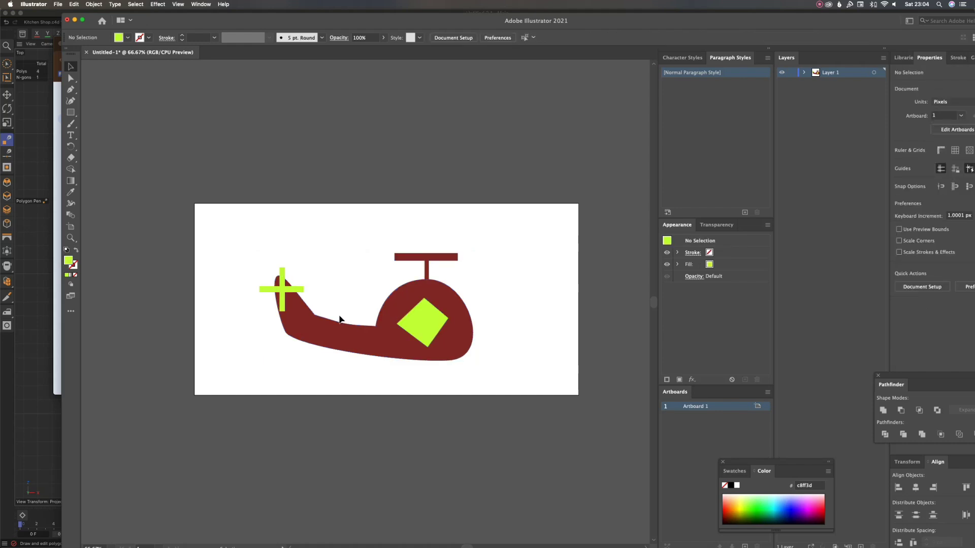
pyautogui.click(343, 333)
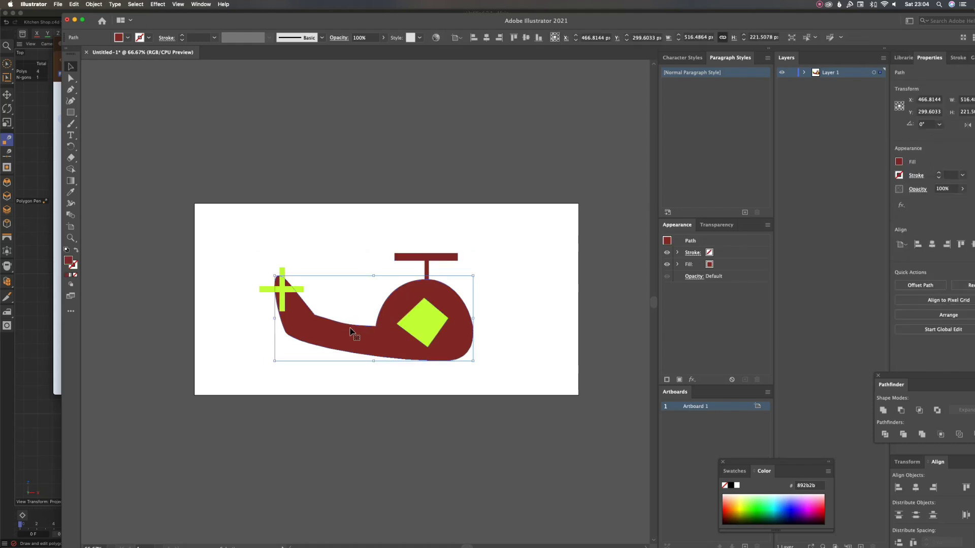
pyautogui.moveTo(247, 258); pyautogui.dragTo(302, 313)
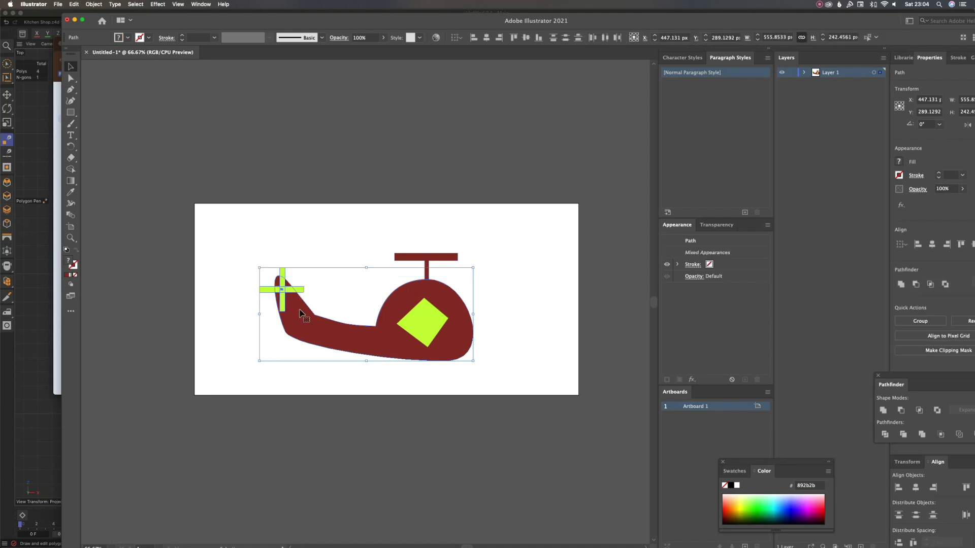
pyautogui.click(534, 307)
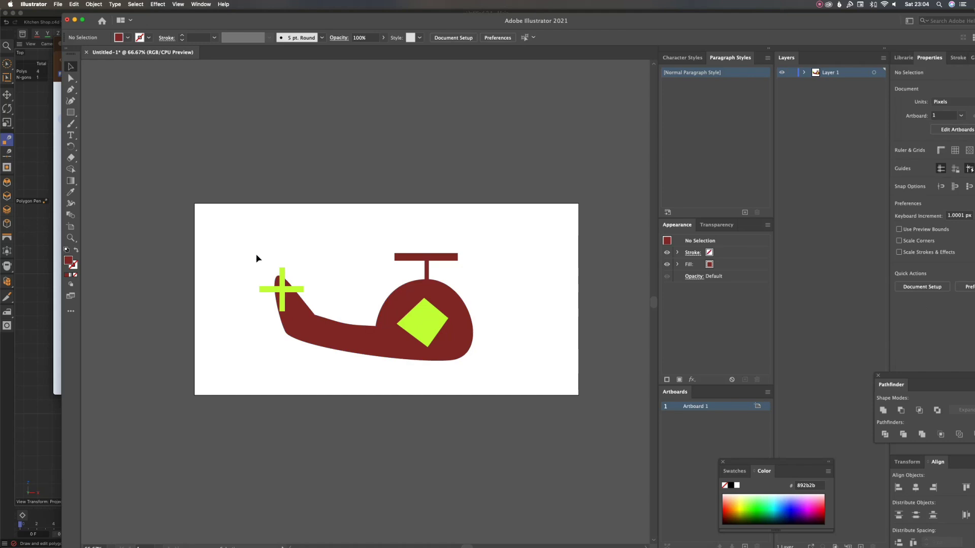
pyautogui.moveTo(254, 250); pyautogui.dragTo(517, 384)
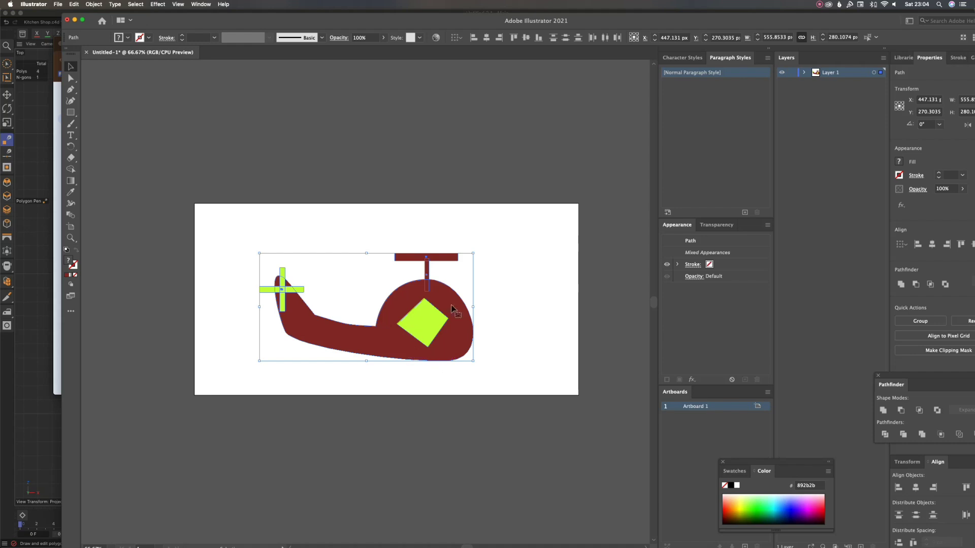
pyautogui.click(509, 331)
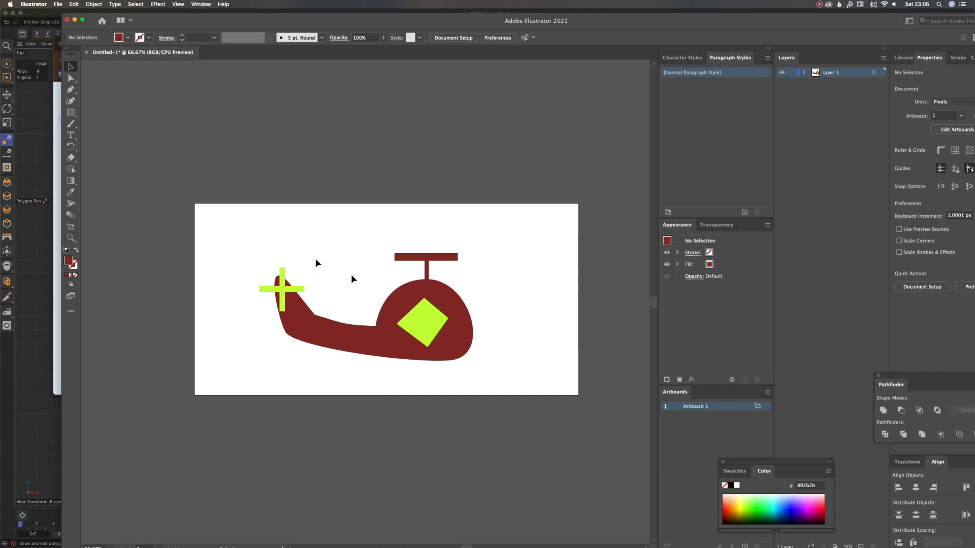
pyautogui.moveTo(241, 248); pyautogui.dragTo(529, 382)
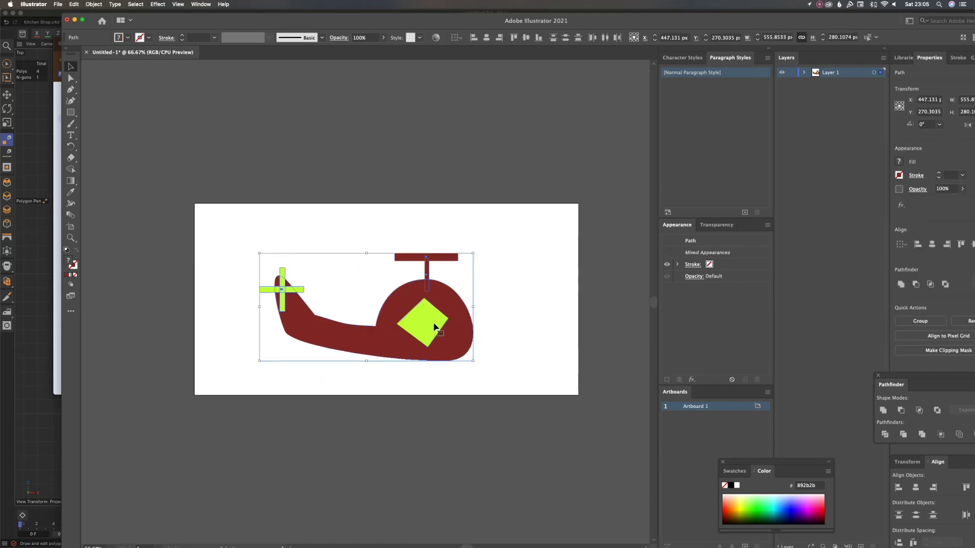
pyautogui.click(431, 321)
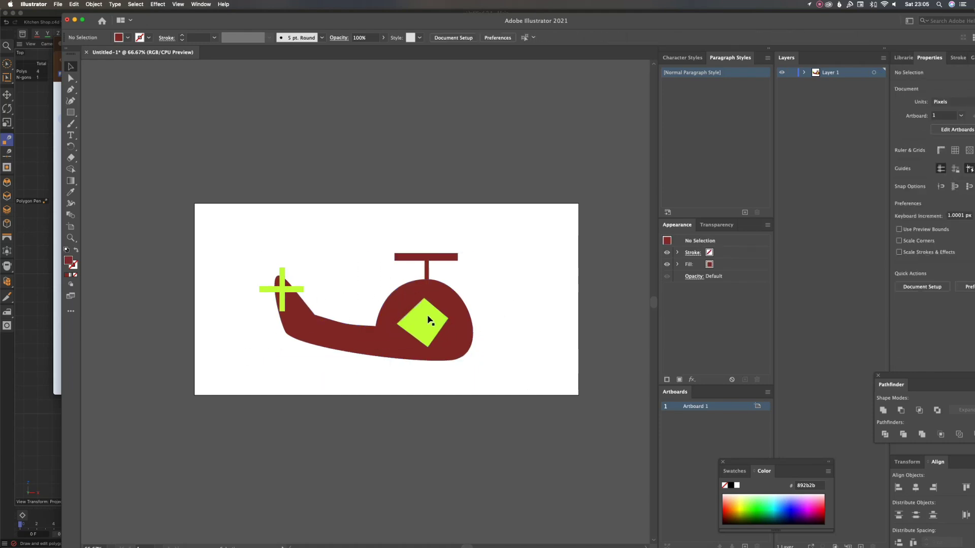
pyautogui.click(438, 285)
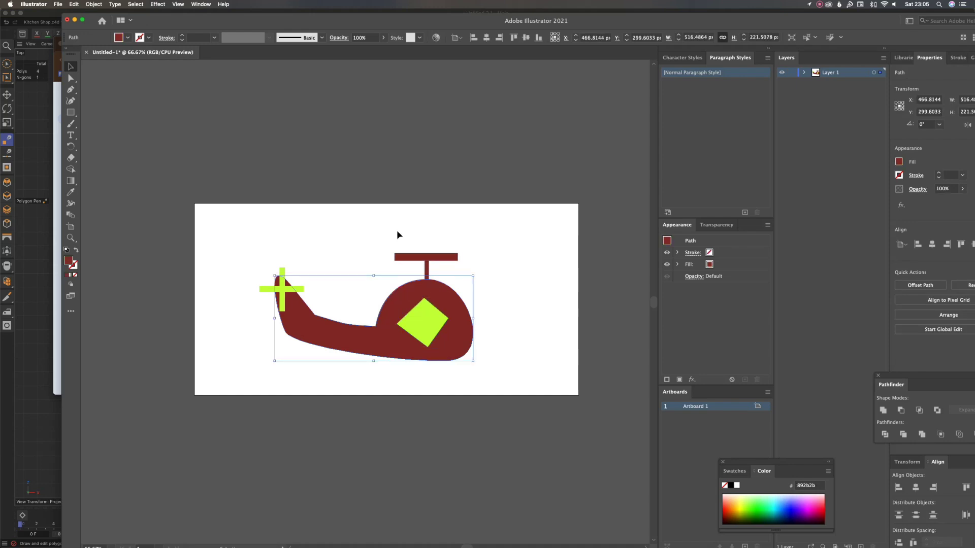
pyautogui.moveTo(396, 229); pyautogui.dragTo(455, 273)
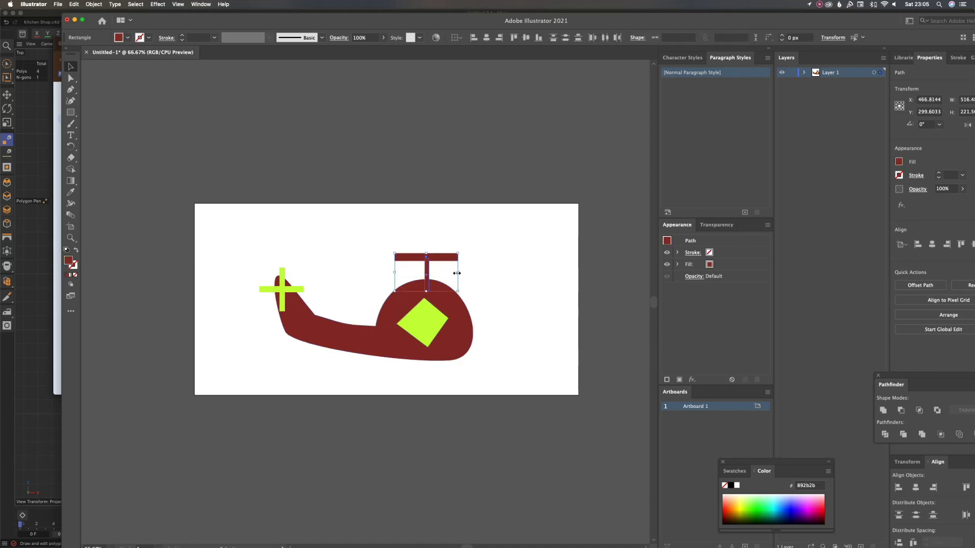
pyautogui.click(498, 346)
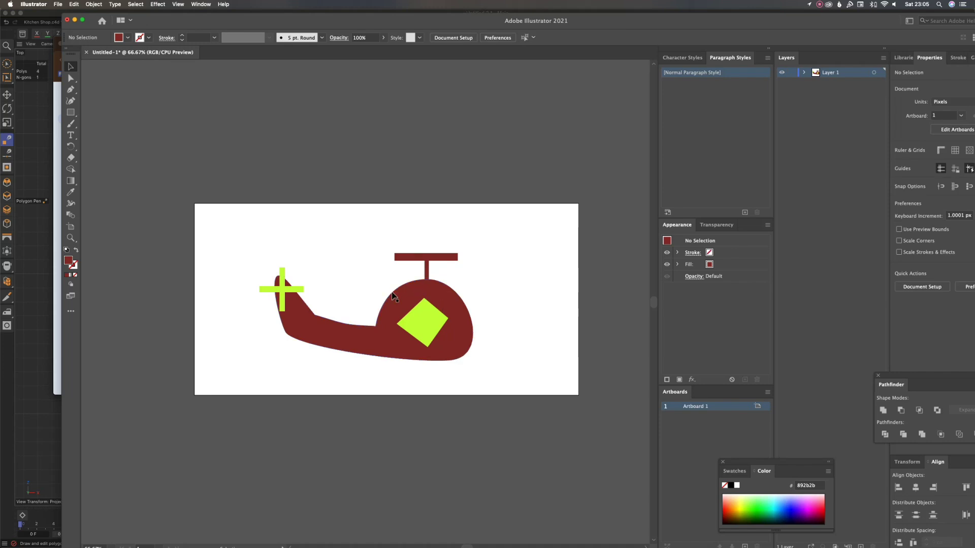
# Examine the individual paths and rectangles inside Layer 1 and check them against a selection of the whole helicopter.
pyautogui.click(802, 72)
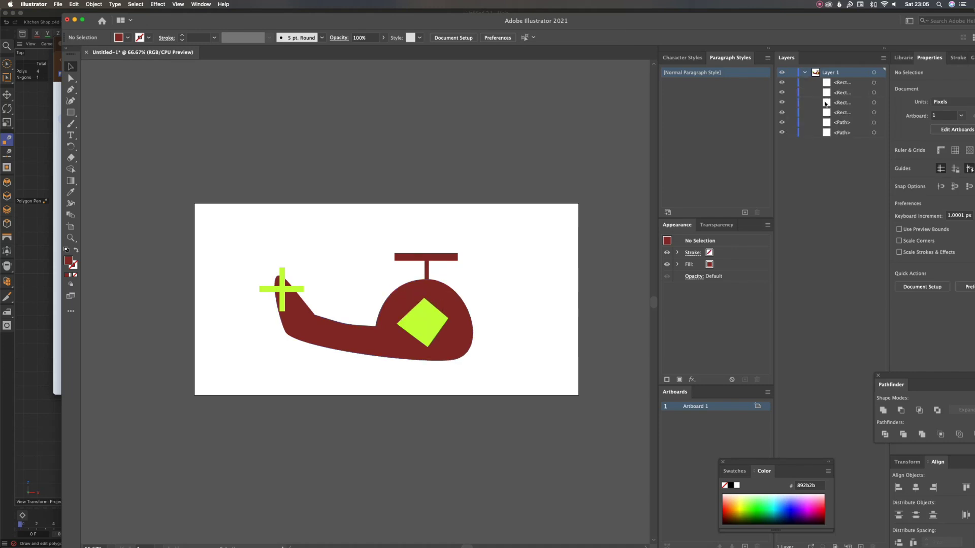
pyautogui.click(804, 74)
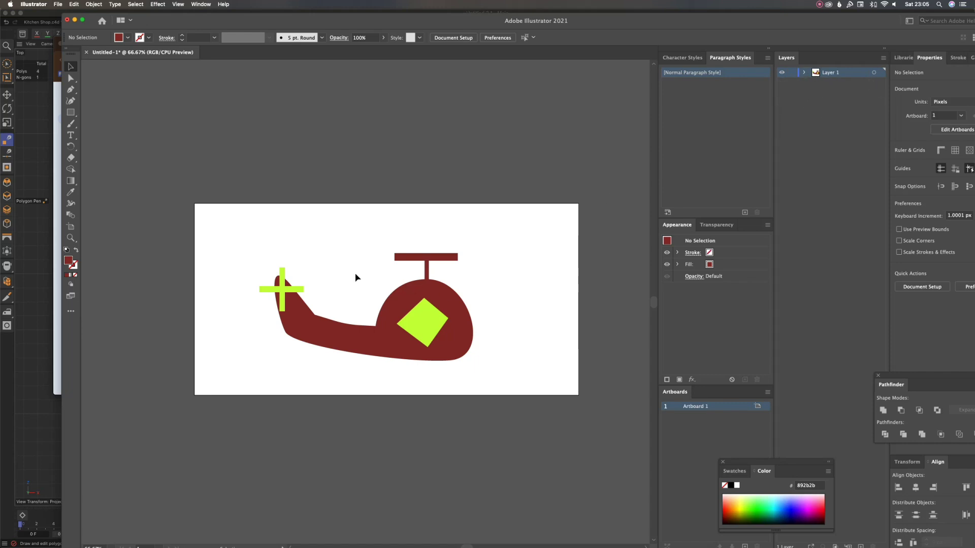
pyautogui.click(804, 73)
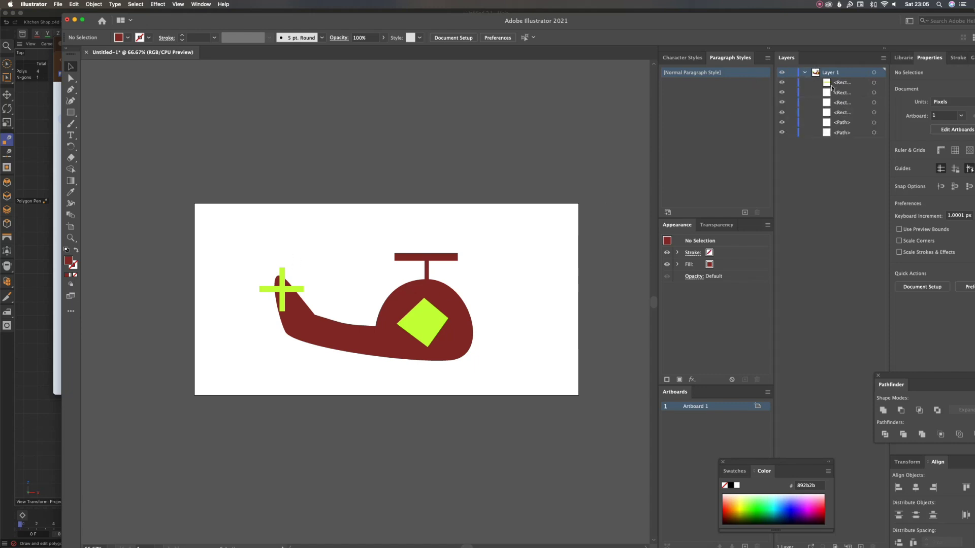
pyautogui.moveTo(501, 384); pyautogui.dragTo(503, 384)
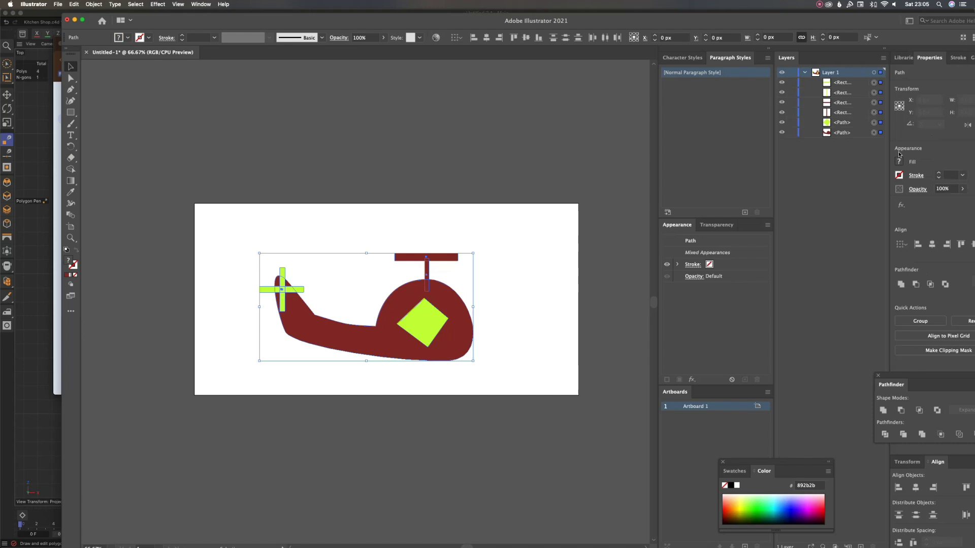
pyautogui.click(805, 73)
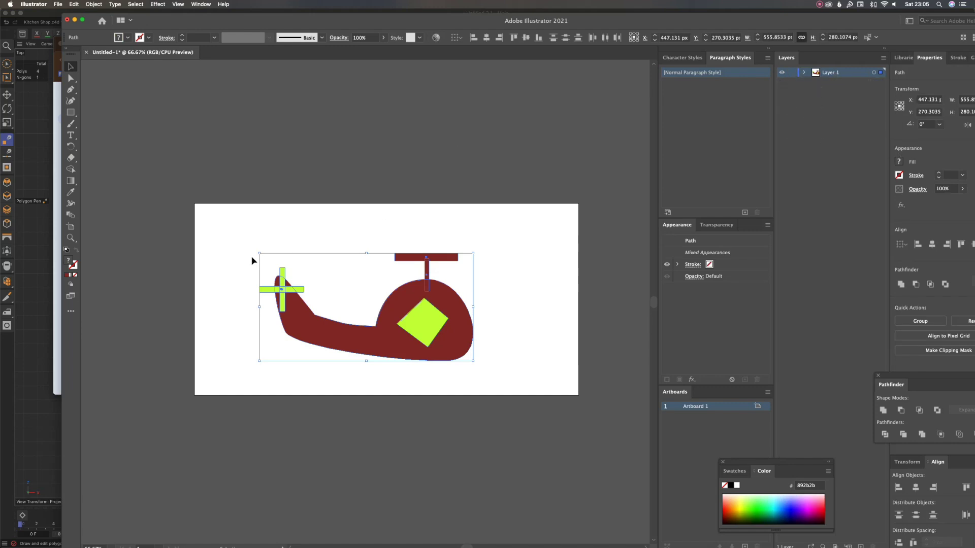
pyautogui.moveTo(235, 233); pyautogui.dragTo(456, 364)
pyautogui.moveTo(236, 239); pyautogui.dragTo(523, 403)
pyautogui.scroll(-1, 174, 170)
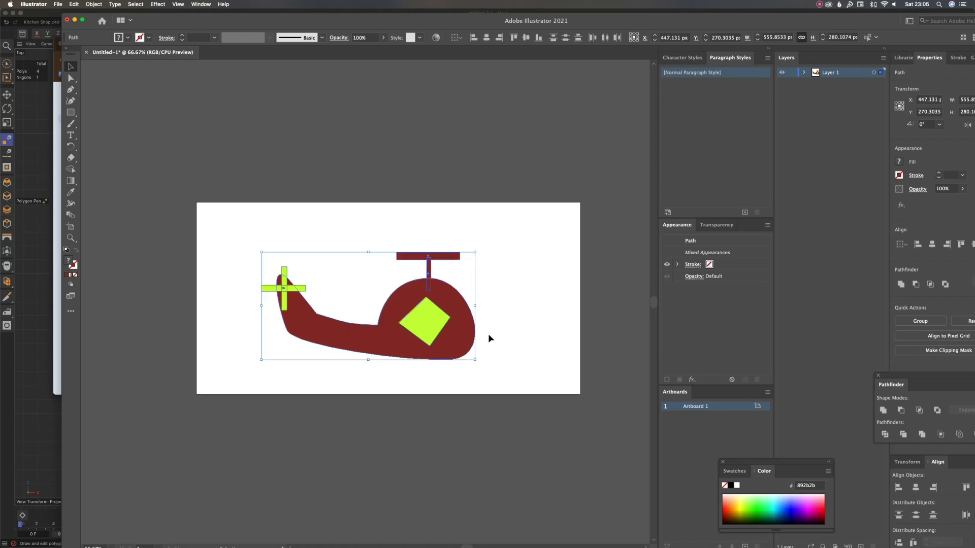
pyautogui.click(537, 307)
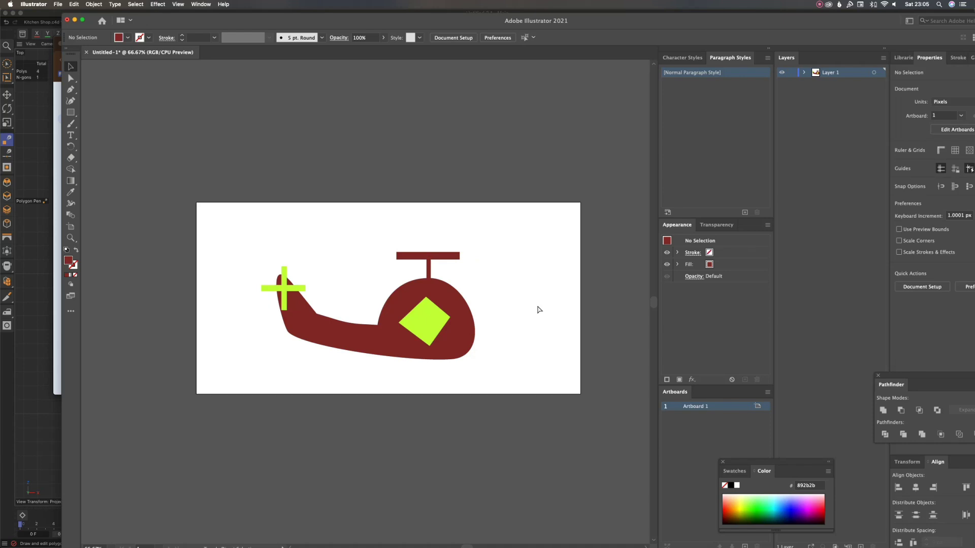
# Start saving the drawing and choose the 2D to 3D folder inside Tutorials as the location.
pyautogui.press('super+s')
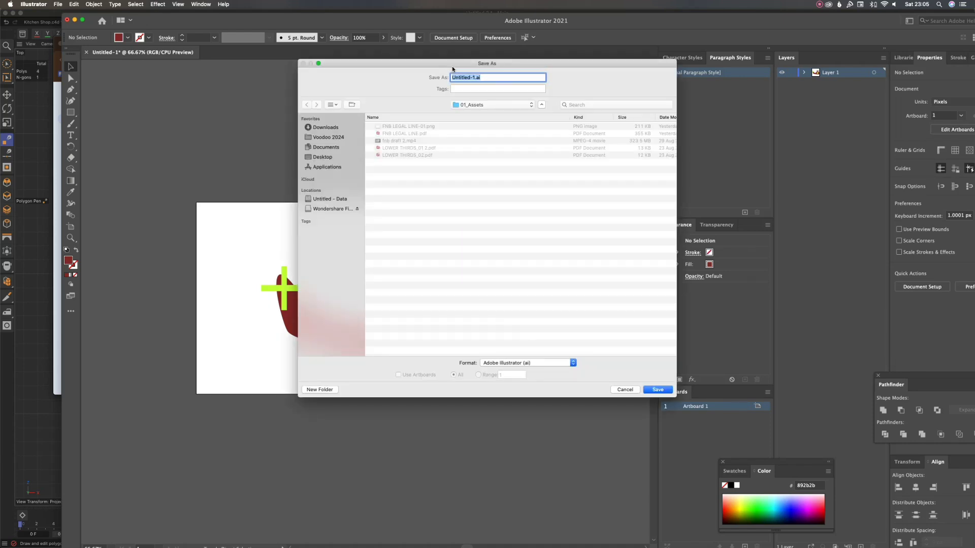
pyautogui.click(477, 106)
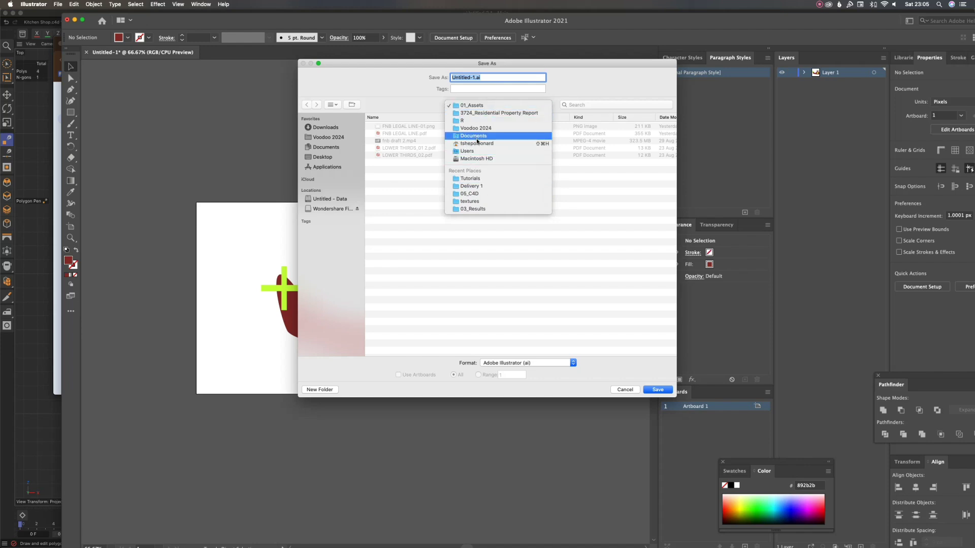
pyautogui.click(328, 159)
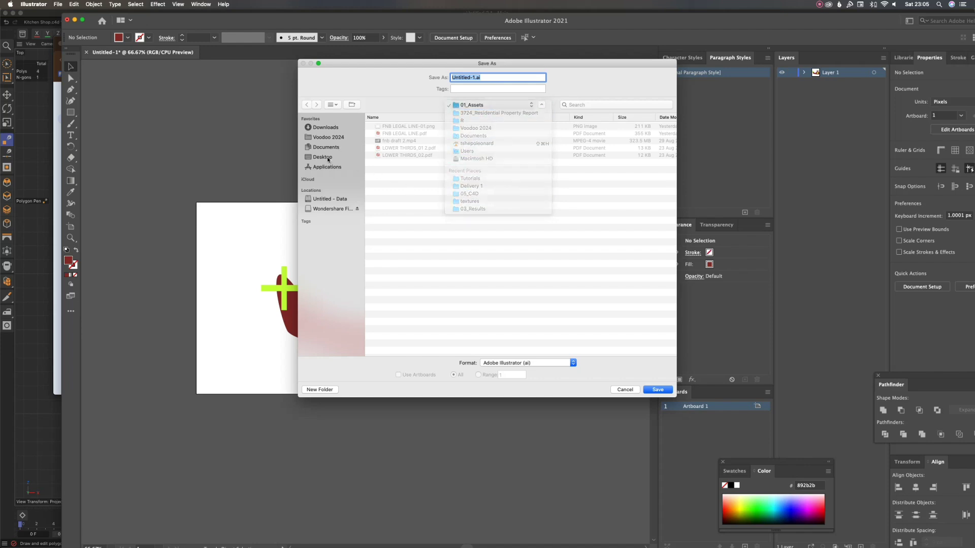
pyautogui.doubleClick(397, 127)
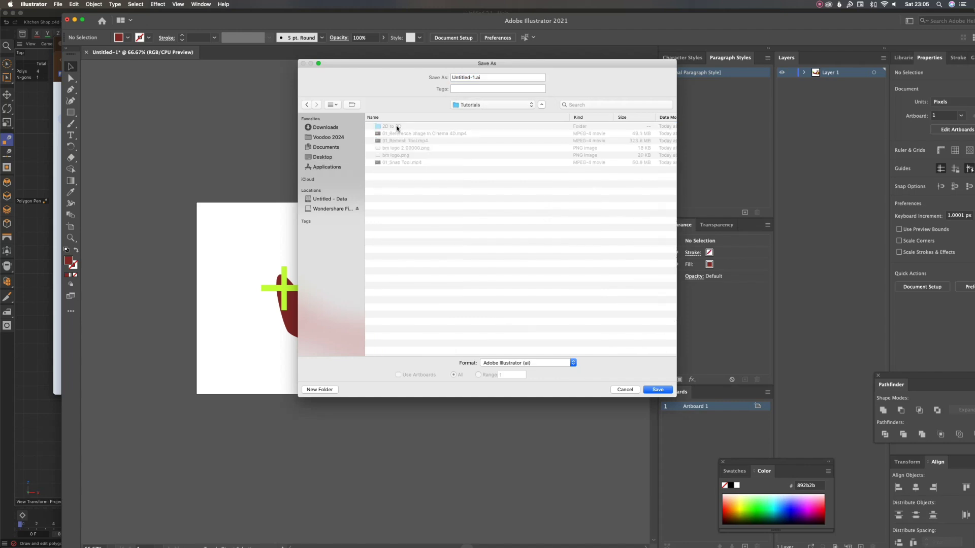
pyautogui.doubleClick(395, 127)
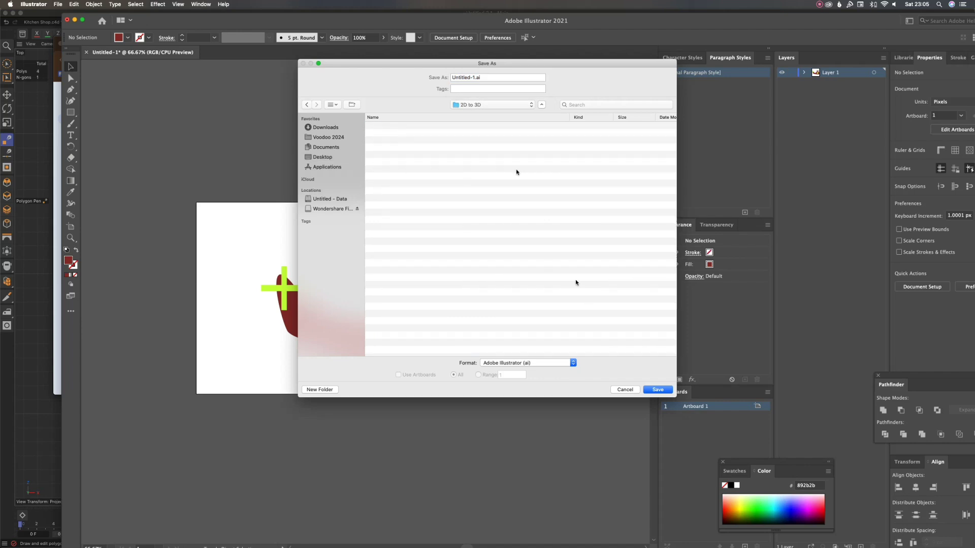
# Name the file 2D to 3D and save it as an Adobe Illustrator file in the Illustrator 8 version.
pyautogui.doubleClick(461, 77)
pyautogui.press('super+a')
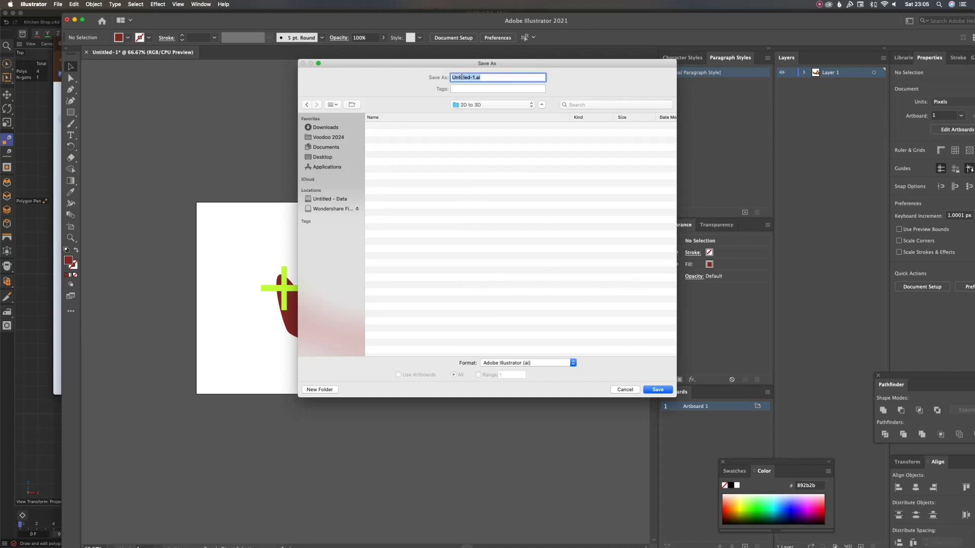
pyautogui.write('2D to 3D')
pyautogui.press('Return')
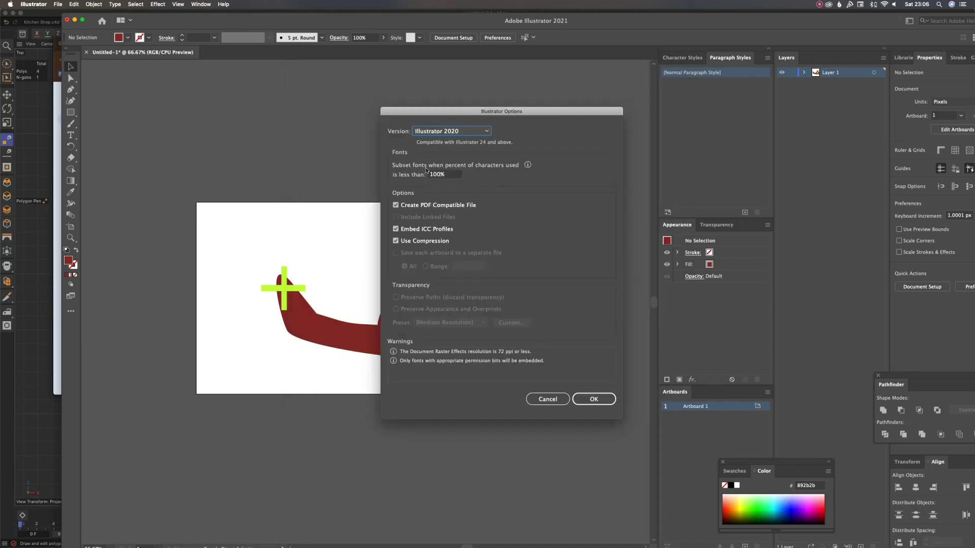
pyautogui.click(484, 133)
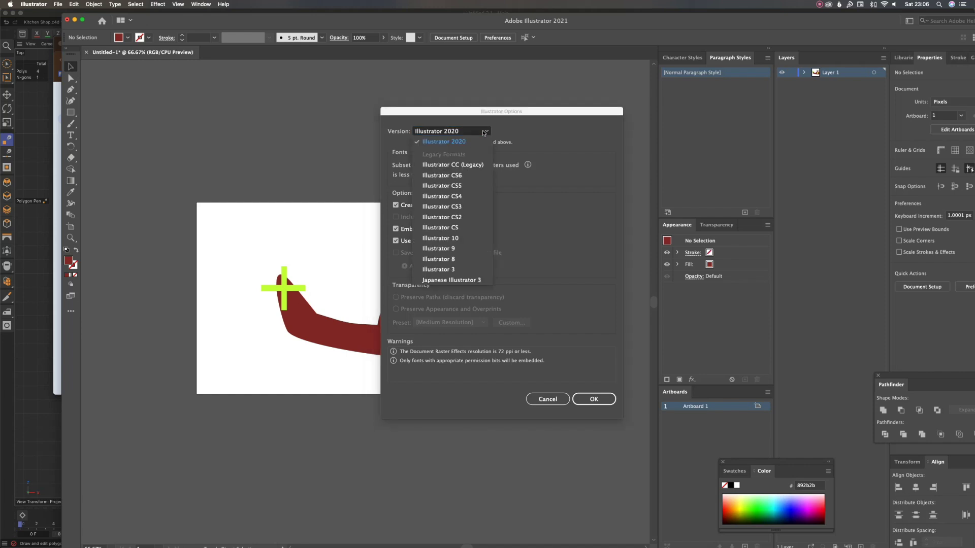
pyautogui.click(445, 259)
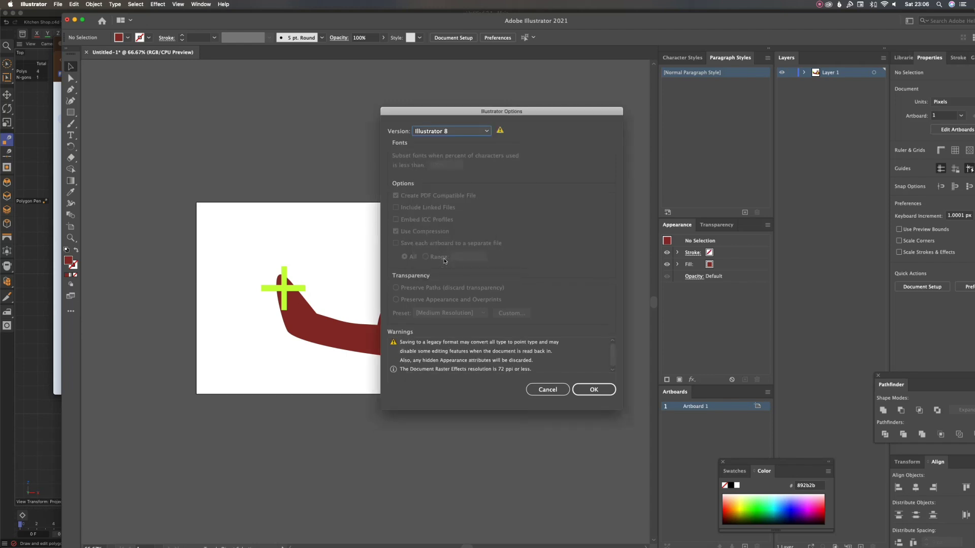
pyautogui.click(590, 389)
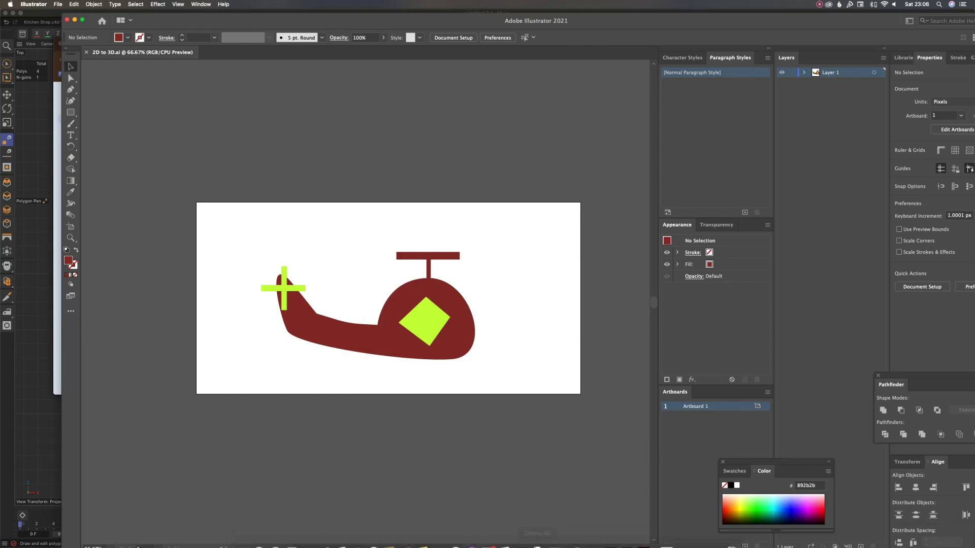
# Switch to Cinema 4D, leave the Polygon Pen for the Move tool and create a new empty project.
pyautogui.click(48, 419)
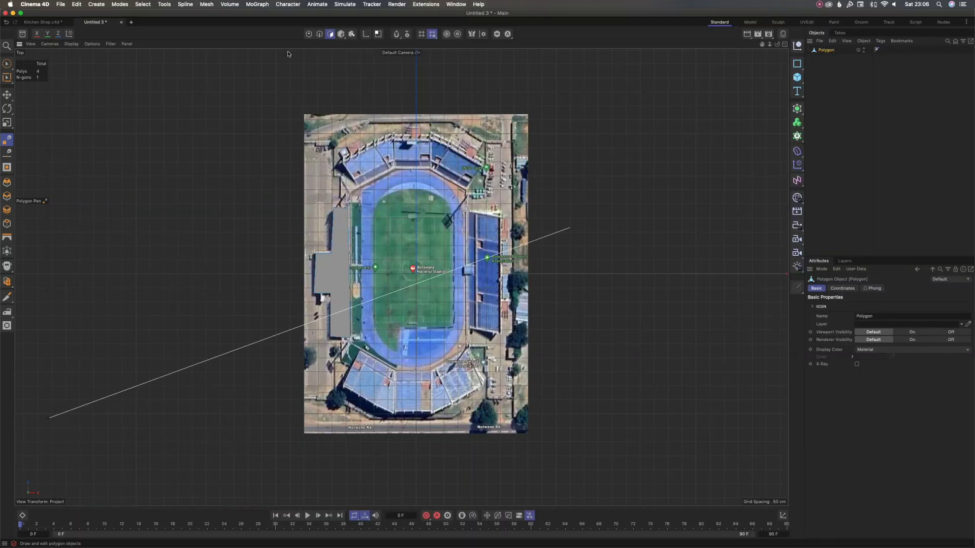
pyautogui.click(208, 227)
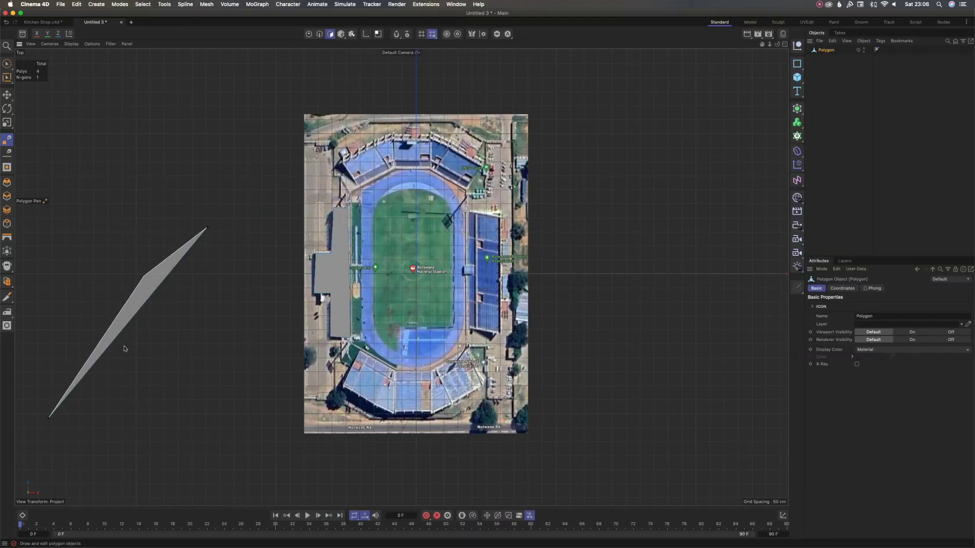
pyautogui.click(7, 94)
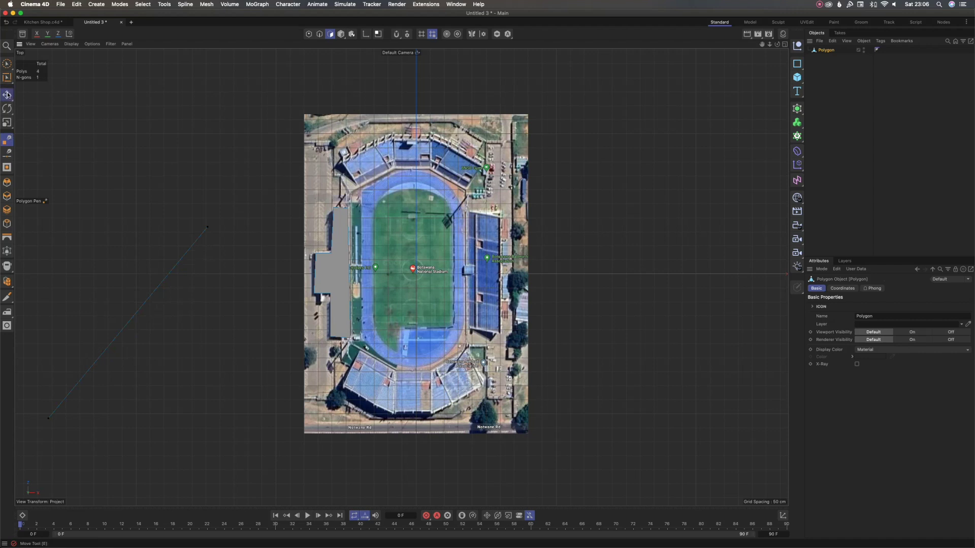
pyautogui.click(59, 4)
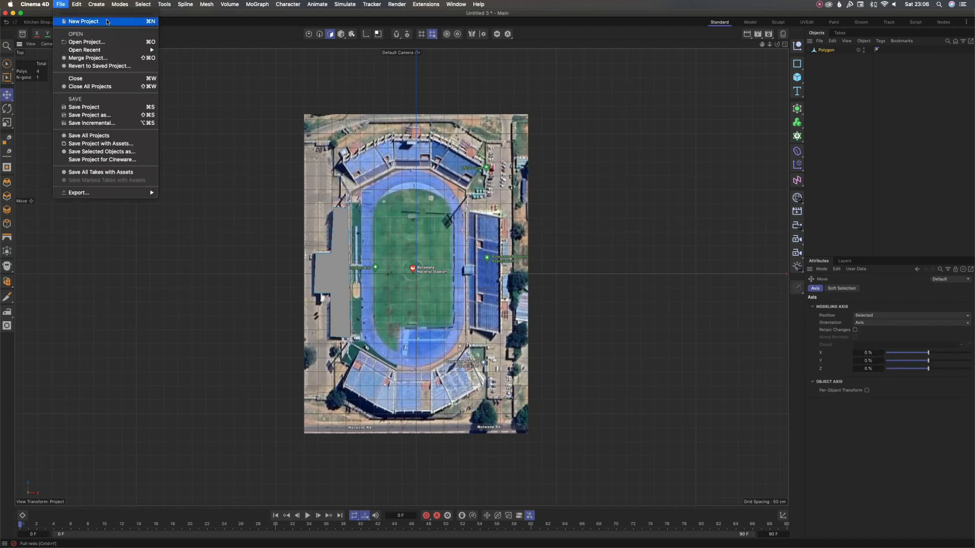
pyautogui.click(71, 19)
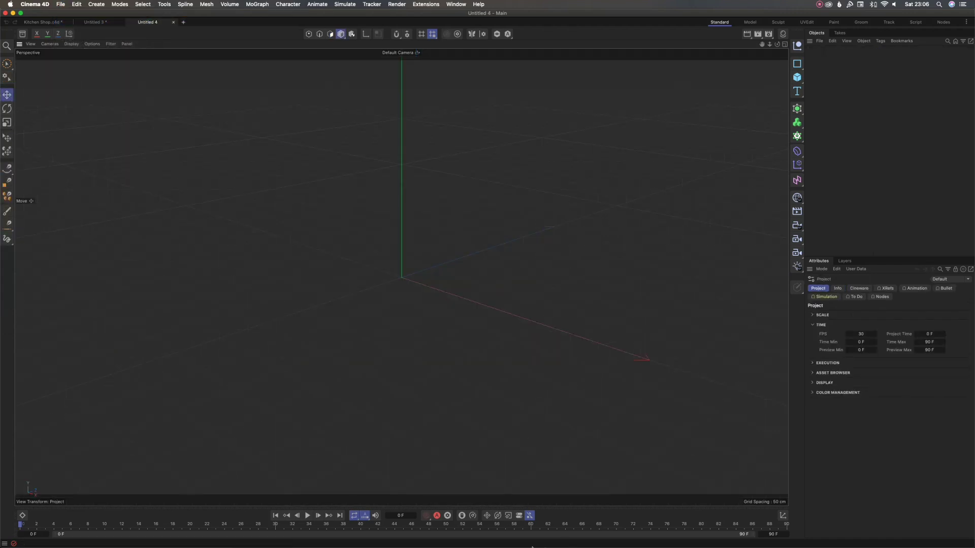
# Import 2D to 3D.ai from the 2D to 3D folder into the new project, keeping the import scale at 1 centimeter with splines unconnected and ungrouped.
pyautogui.click(245, 541)
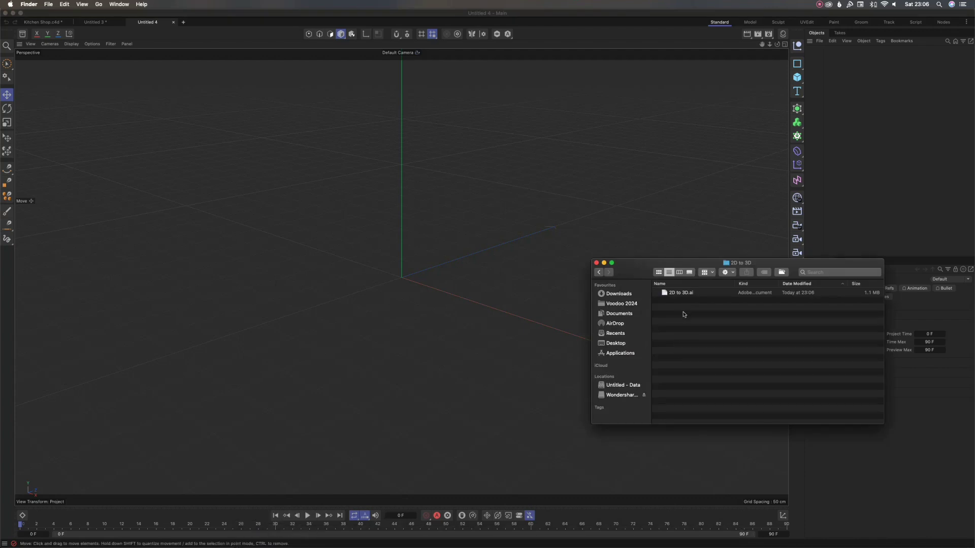
pyautogui.click(679, 294)
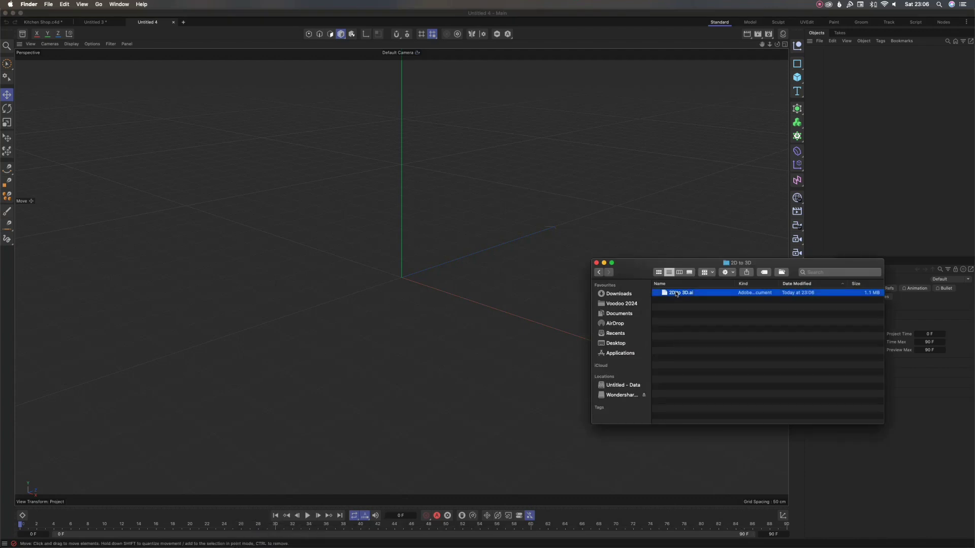
pyautogui.moveTo(681, 294); pyautogui.dragTo(338, 264)
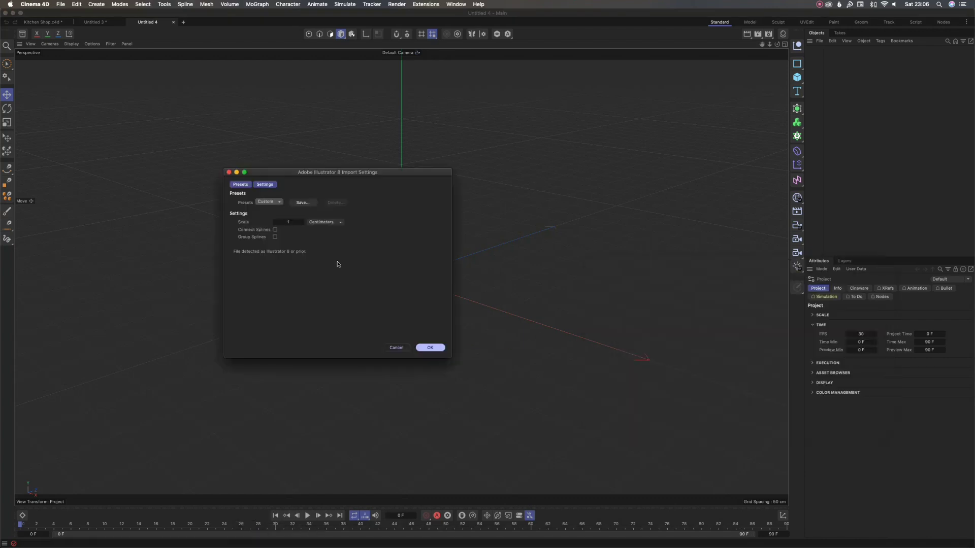
pyautogui.click(429, 348)
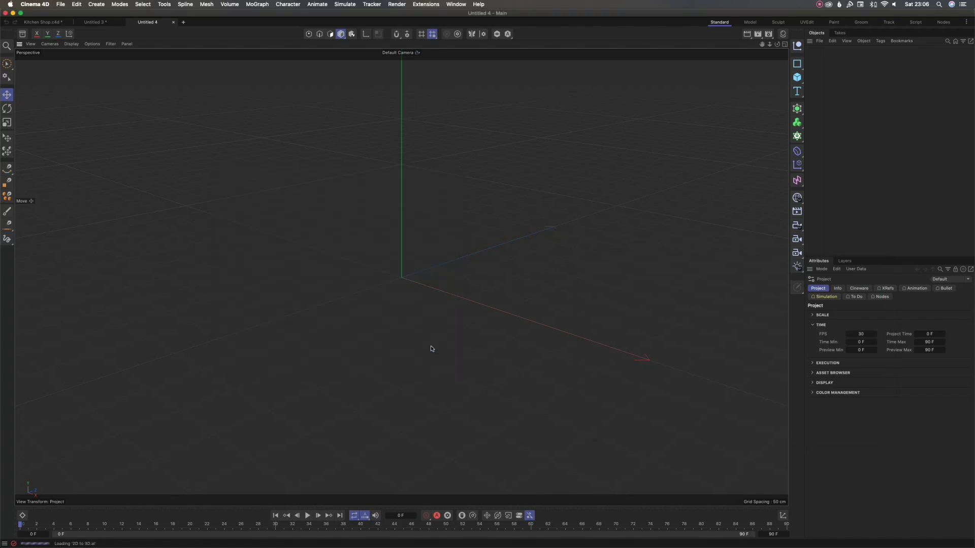
pyautogui.scroll(-8, 532, 306)
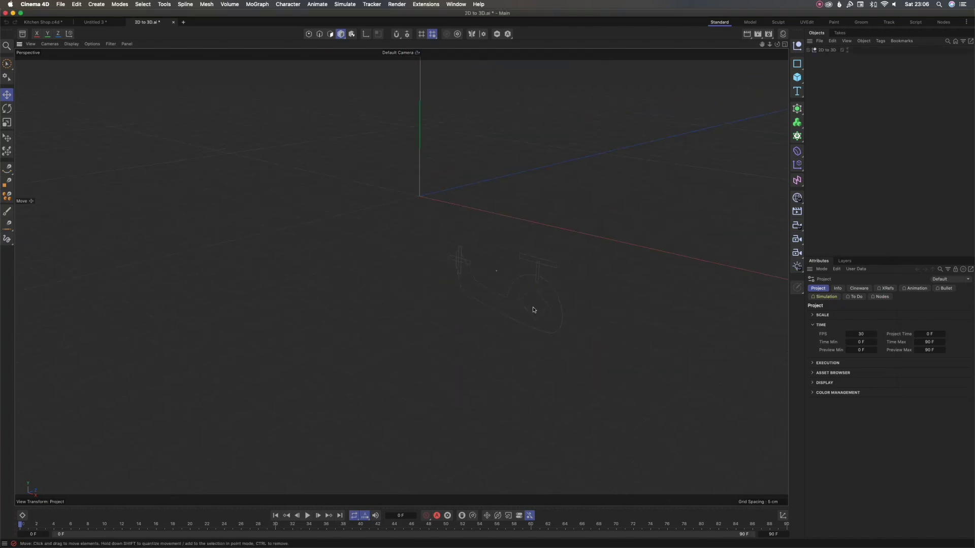
pyautogui.keyDown('alt'); pyautogui.moveTo(532, 306); pyautogui.dragTo(556, 331); pyautogui.keyUp('alt')
pyautogui.scroll(4, 555, 286)
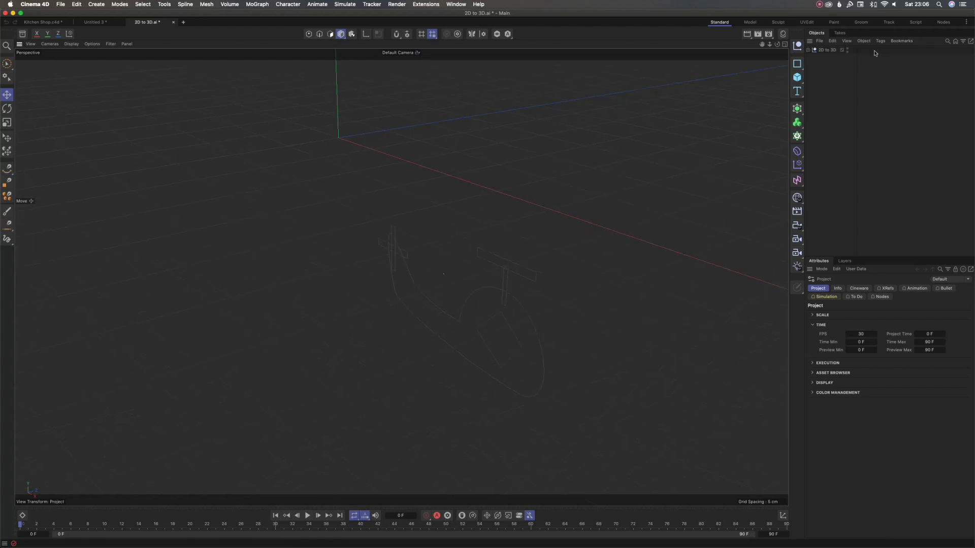
# Centre the imported 2D to 3D null at the world origin by setting its X, Y and Z positions to 0 cm.
pyautogui.click(827, 49)
pyautogui.keyDown('alt'); pyautogui.moveTo(482, 315); pyautogui.dragTo(540, 294); pyautogui.keyUp('alt')
pyautogui.scroll(2, 486, 278)
pyautogui.keyDown('alt'); pyautogui.moveTo(486, 278); pyautogui.dragTo(429, 286); pyautogui.keyUp('alt')
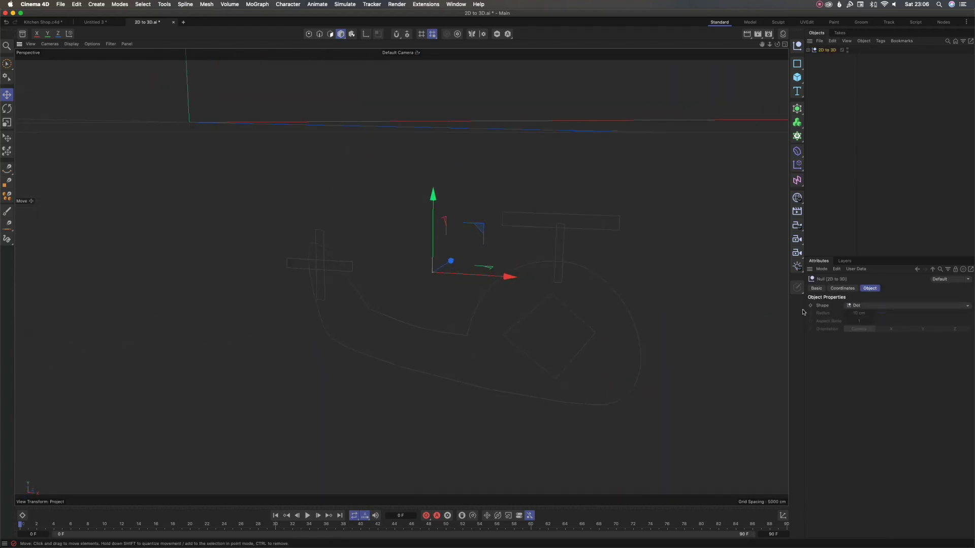
pyautogui.click(842, 287)
pyautogui.click(843, 316)
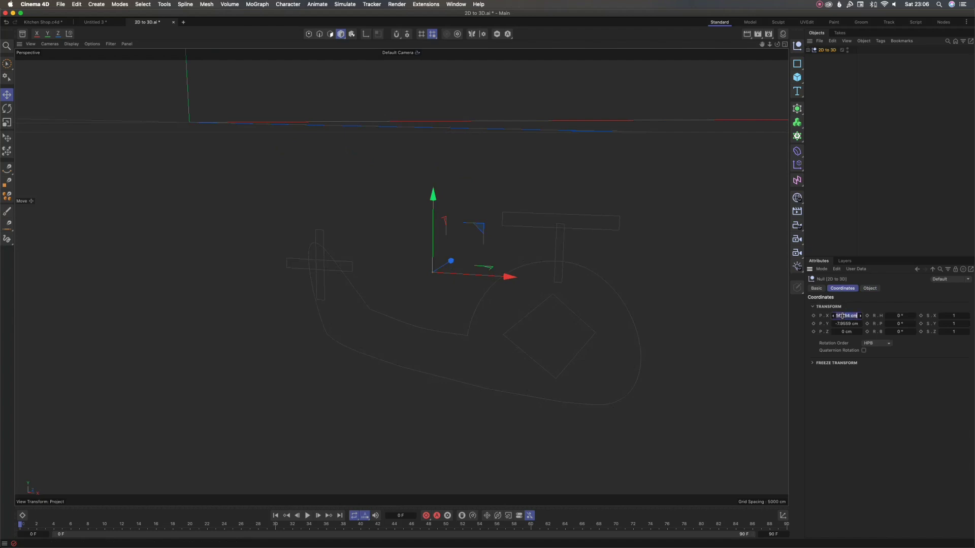
pyautogui.write('0')
pyautogui.click(844, 324)
pyautogui.write('0')
pyautogui.click(844, 331)
pyautogui.doubleClick(844, 331)
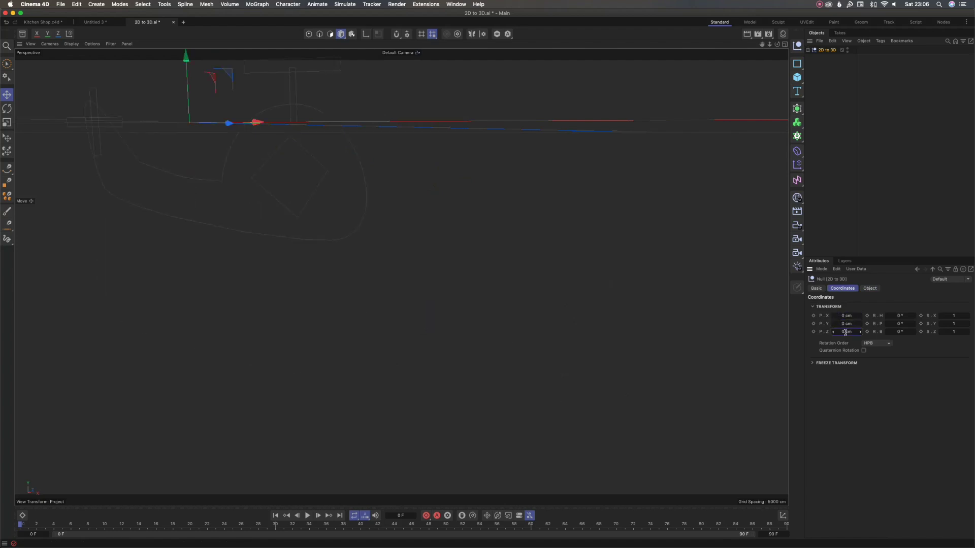
pyautogui.write('0')
pyautogui.click(832, 196)
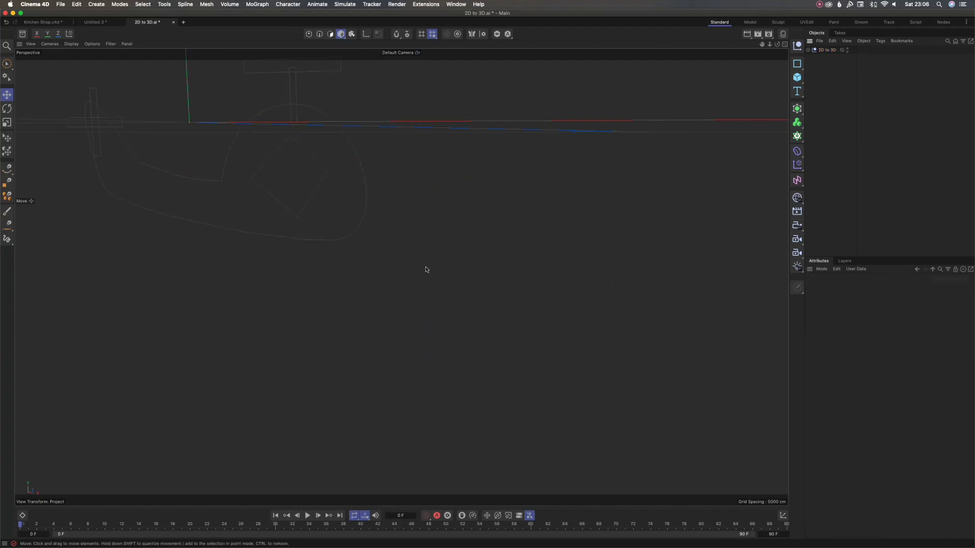
# Expand the 2D to 3D null, examine its individual path splines against the helicopter outline, and switch to Edges mode.
pyautogui.keyDown('alt'); pyautogui.moveTo(426, 270); pyautogui.dragTo(428, 241); pyautogui.keyUp('alt')
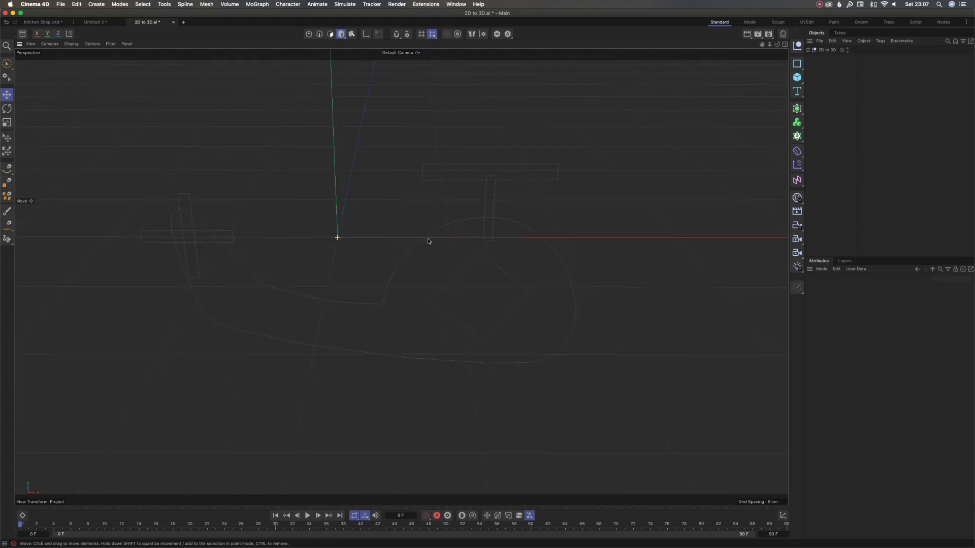
pyautogui.keyDown('alt'); pyautogui.moveTo(547, 222); pyautogui.dragTo(489, 218); pyautogui.keyUp('alt')
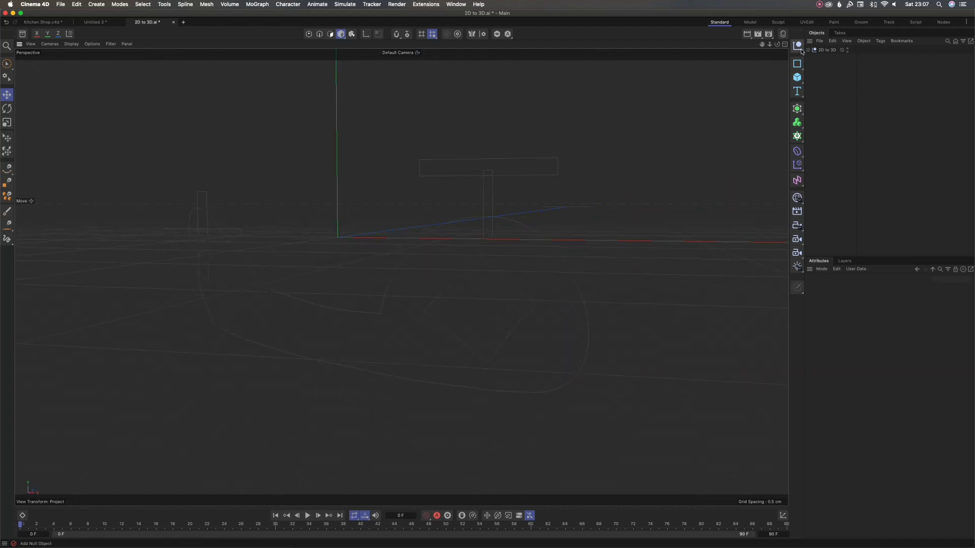
pyautogui.click(807, 51)
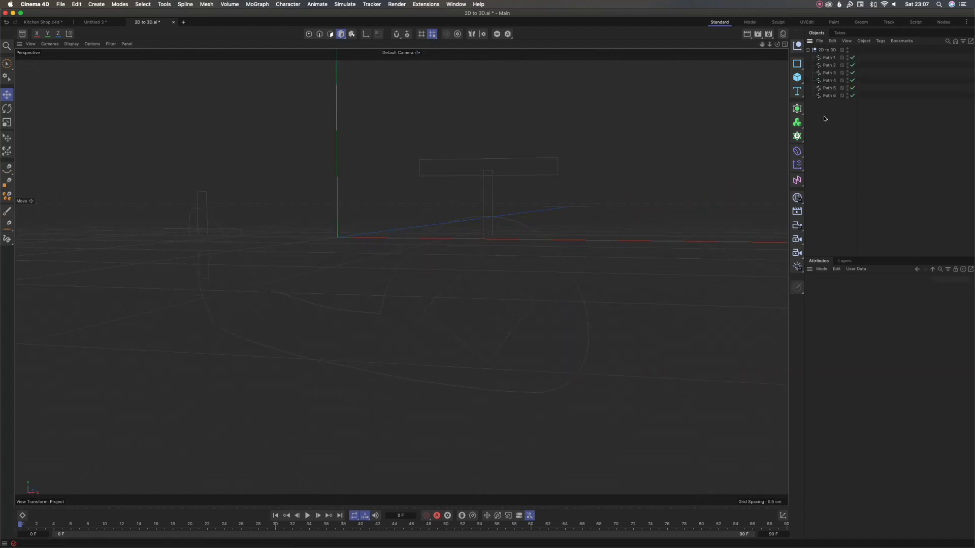
pyautogui.click(828, 58)
pyautogui.click(829, 65)
pyautogui.click(829, 73)
pyautogui.click(828, 80)
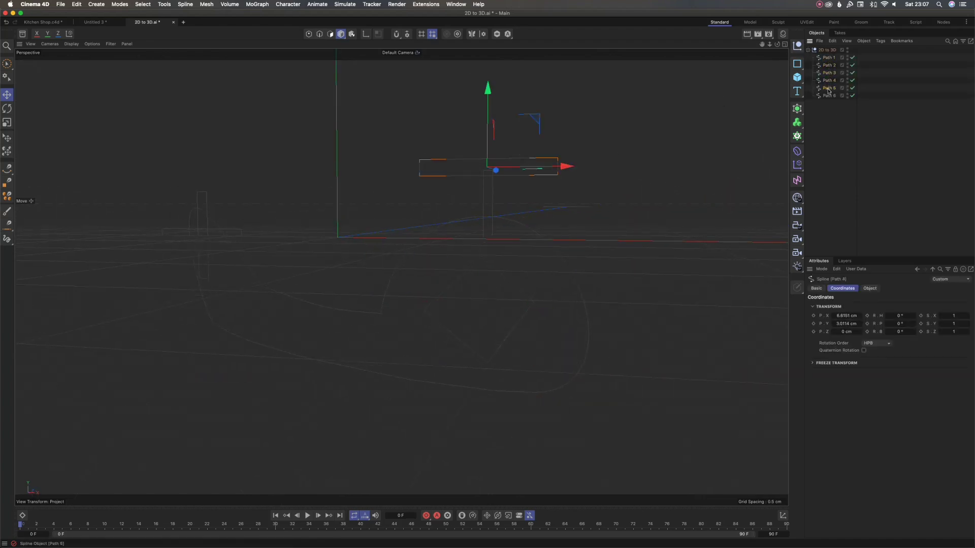
pyautogui.click(829, 87)
pyautogui.click(320, 34)
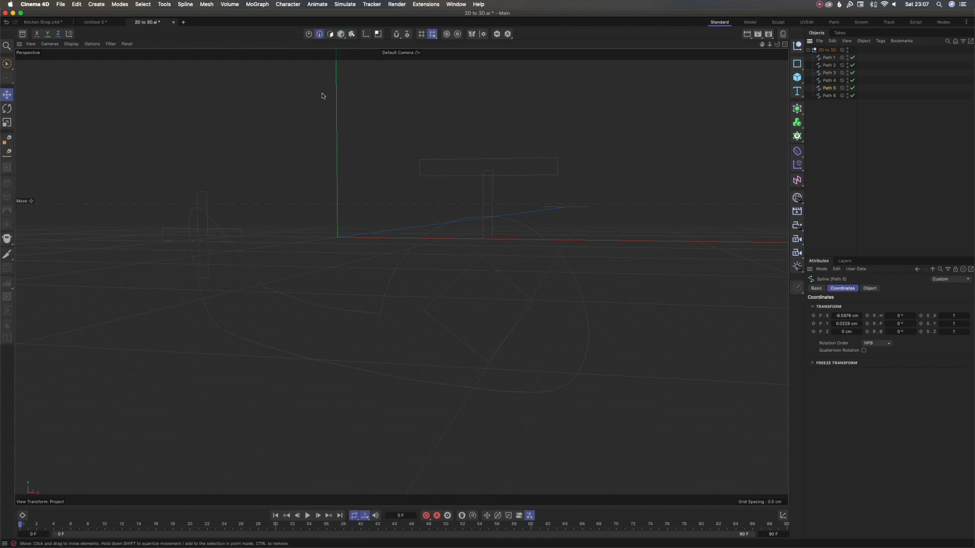
pyautogui.click(828, 82)
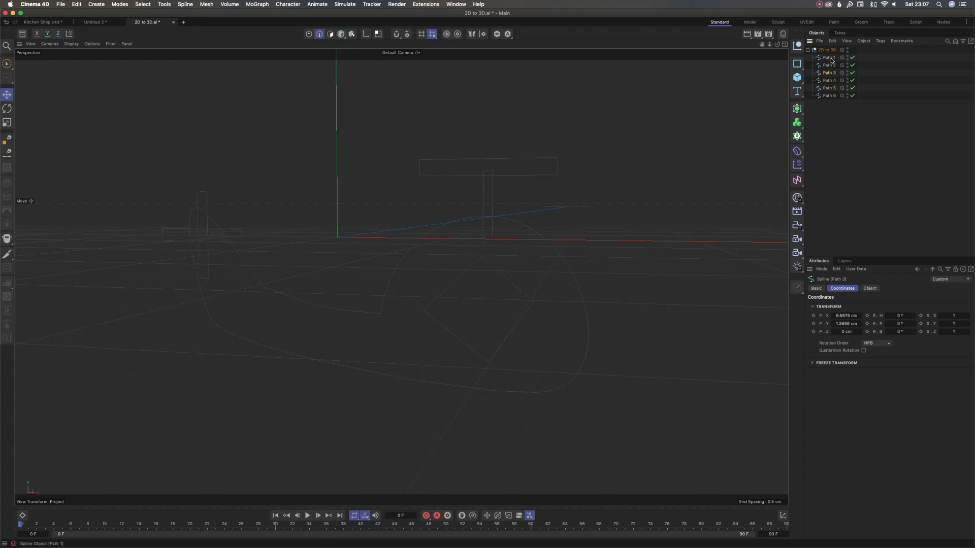
pyautogui.click(827, 49)
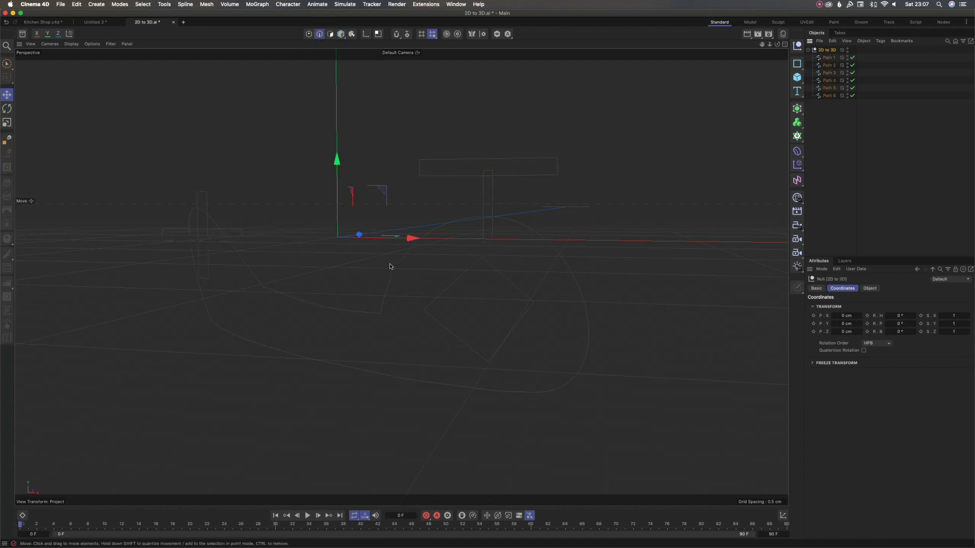
pyautogui.keyDown('alt'); pyautogui.moveTo(391, 266); pyautogui.dragTo(315, 283); pyautogui.keyUp('alt')
# Add a spline Extrude generator and make Path 1, the helicopter body outline, its child.
pyautogui.click(828, 134)
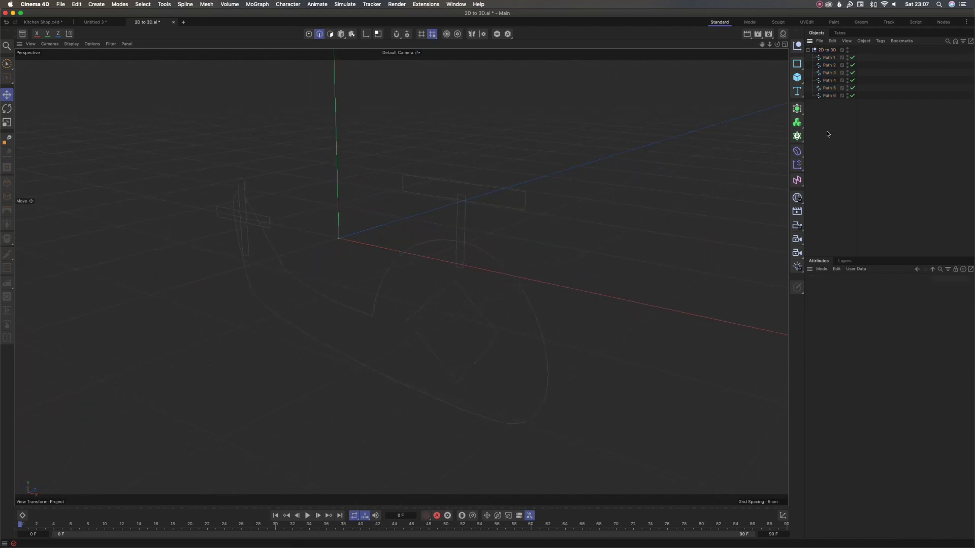
pyautogui.hotkey('shift', 'c')
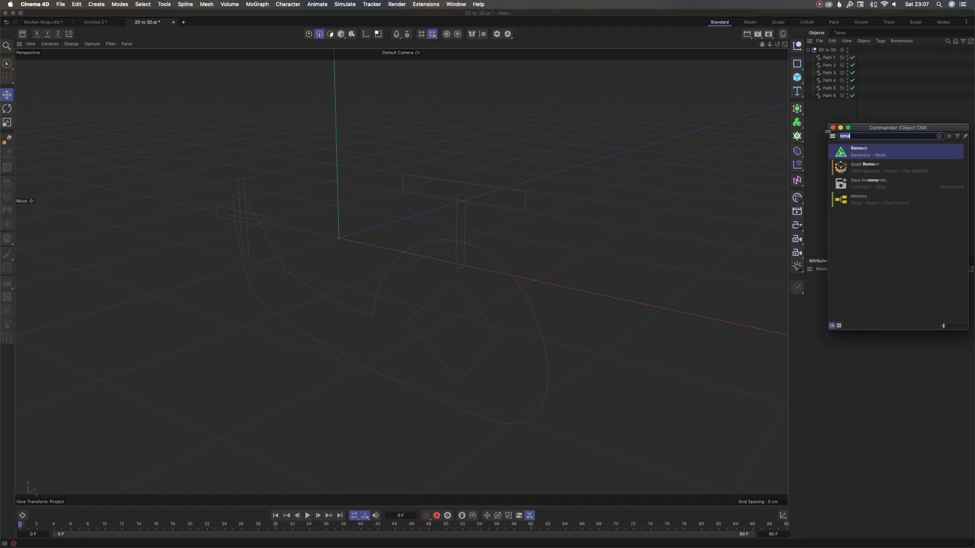
pyautogui.write('e')
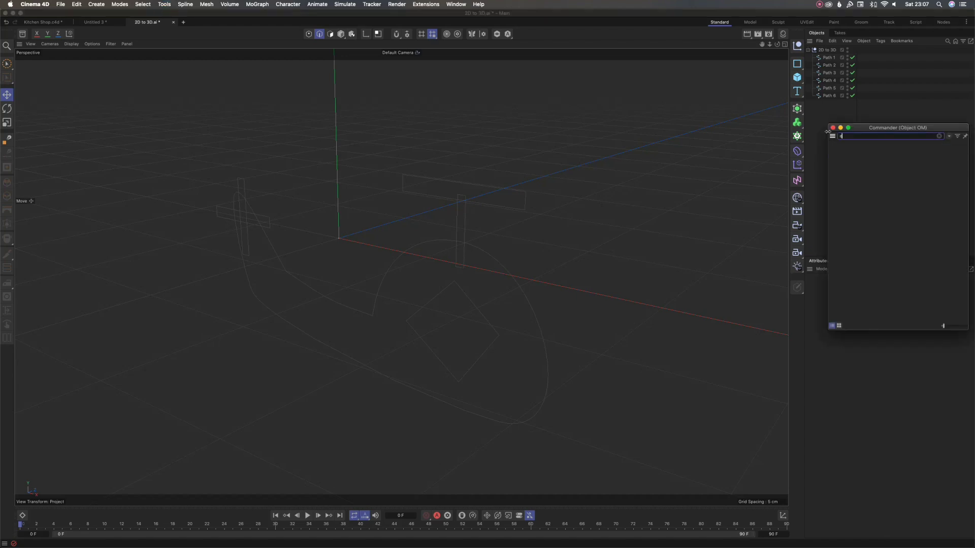
pyautogui.write('xtr')
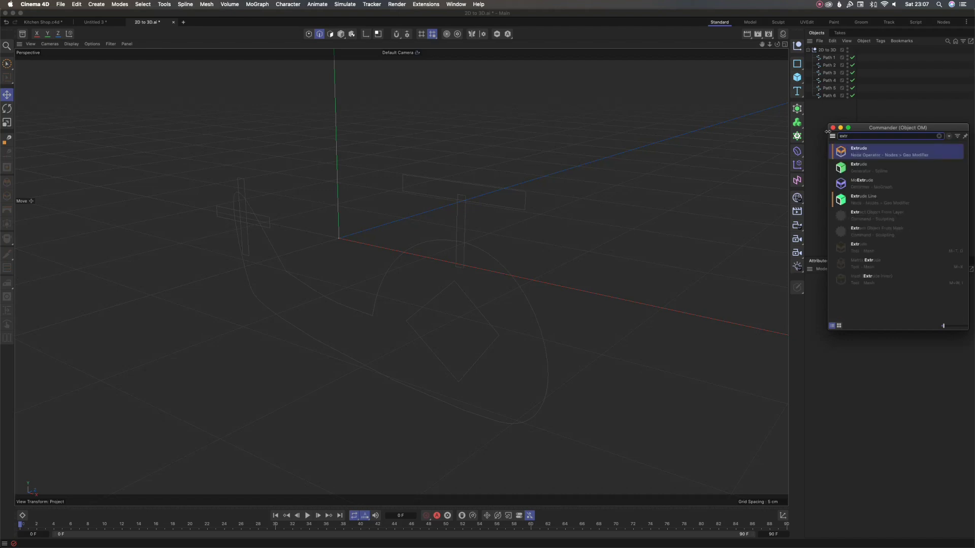
pyautogui.press('Down')
pyautogui.press('Return')
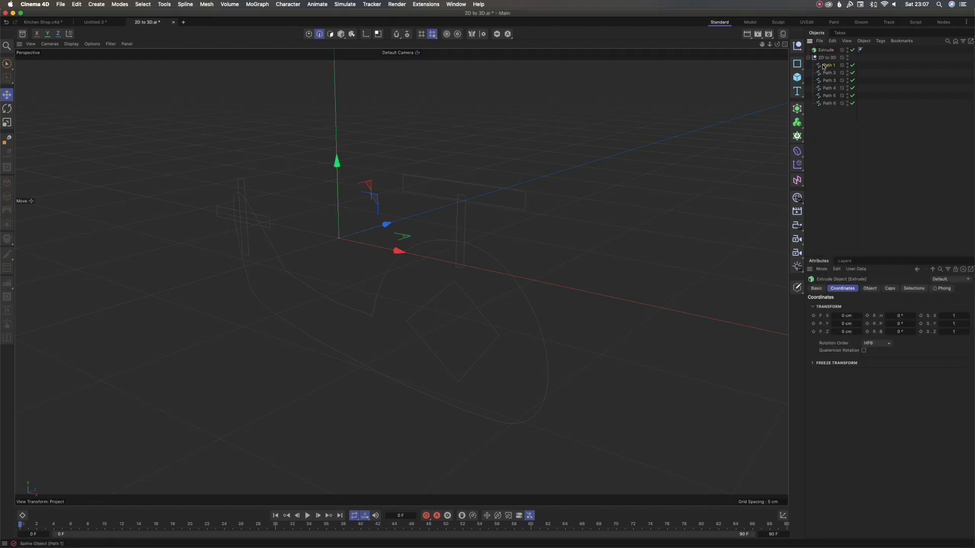
pyautogui.moveTo(823, 66); pyautogui.dragTo(824, 52)
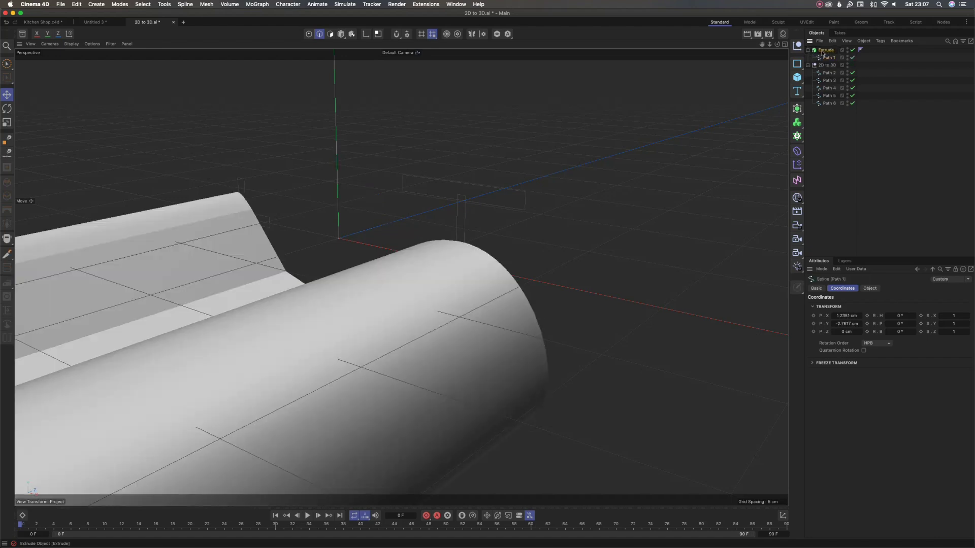
# Set the Extrude object's offset to 5 cm to reduce the helicopter body's thickness.
pyautogui.scroll(-10, 458, 308)
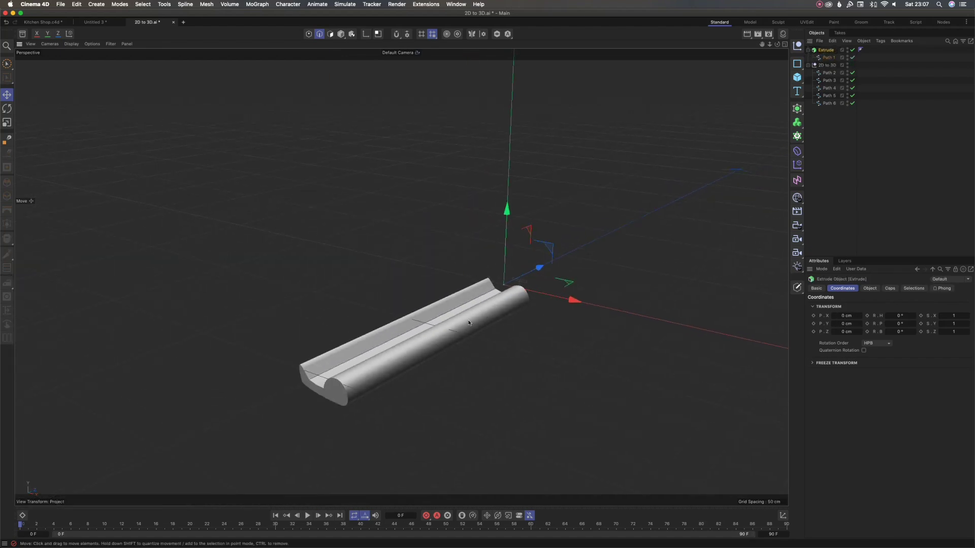
pyautogui.keyDown('alt'); pyautogui.moveTo(468, 322); pyautogui.dragTo(466, 349); pyautogui.keyUp('alt')
pyautogui.click(870, 288)
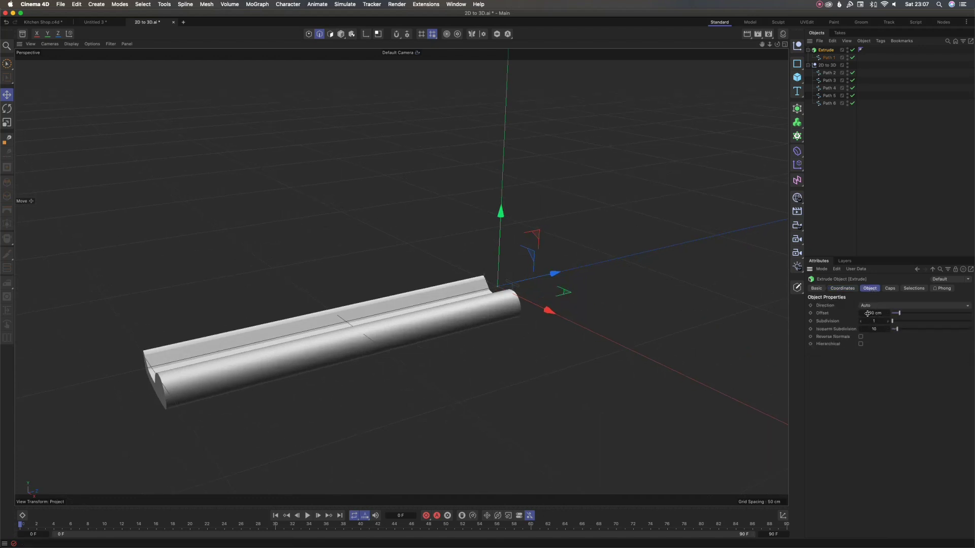
pyautogui.click(871, 313)
pyautogui.write('5')
pyautogui.press('Return')
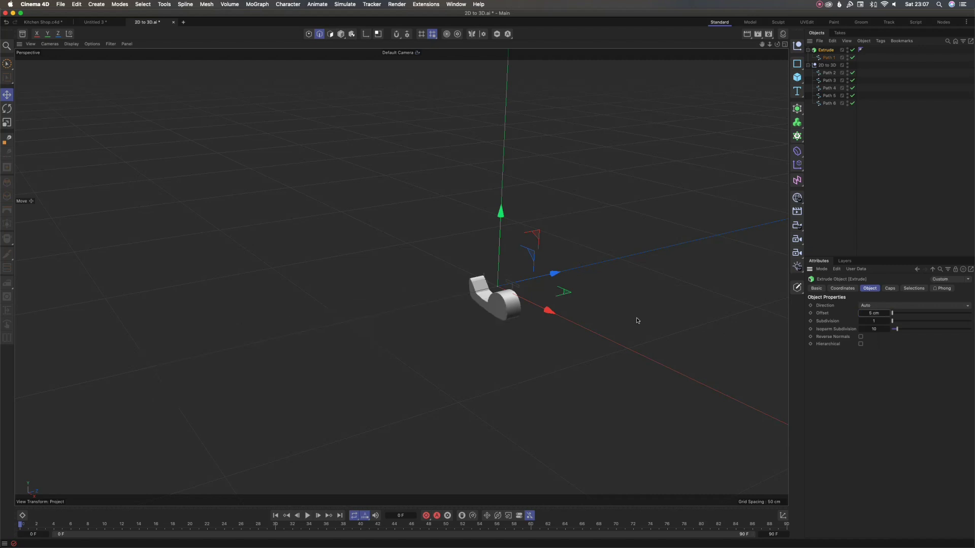
# Switch the viewport display to Gouraud Shading (Lines) and inspect the extruded body's polygon edges.
pyautogui.scroll(6, 523, 304)
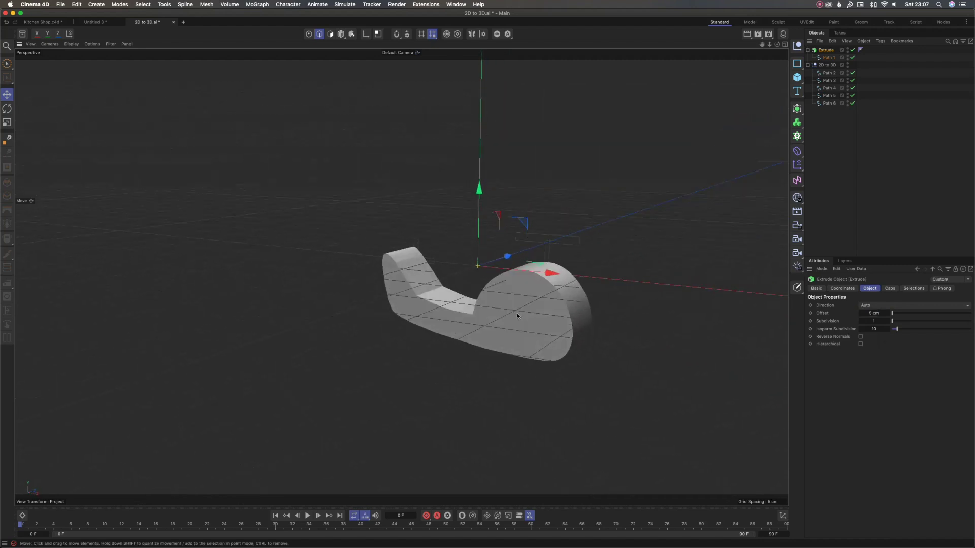
pyautogui.scroll(4, 517, 315)
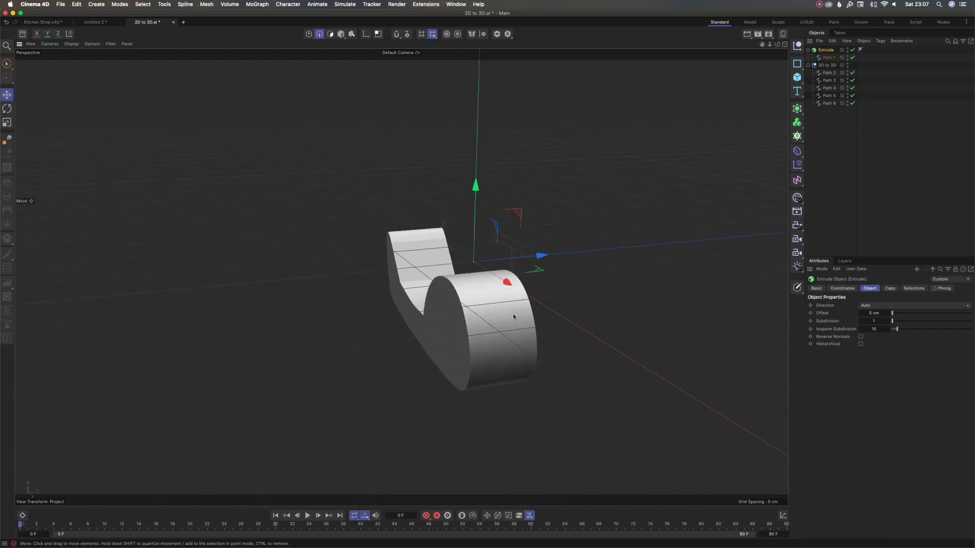
pyautogui.keyDown('alt'); pyautogui.moveTo(513, 317); pyautogui.dragTo(454, 243); pyautogui.keyUp('alt')
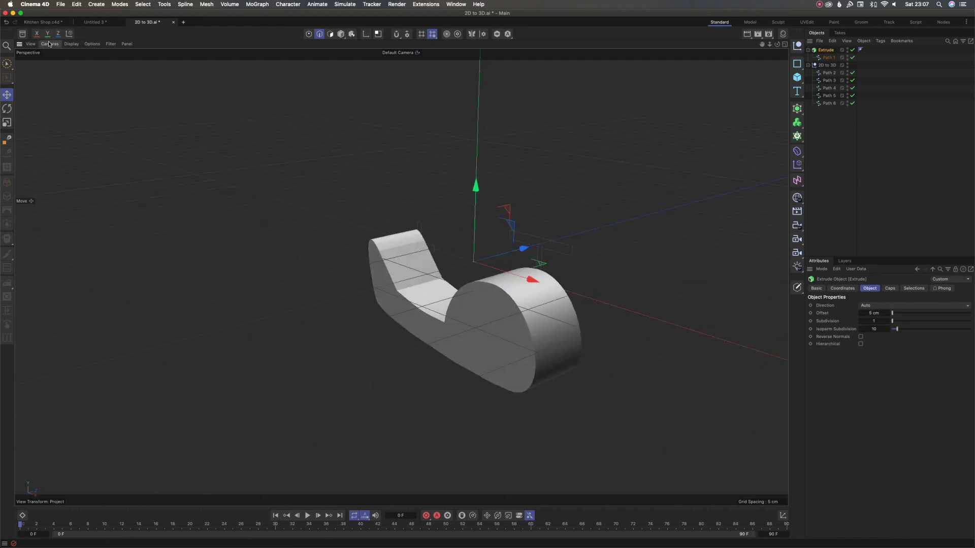
pyautogui.click(71, 44)
pyautogui.click(93, 74)
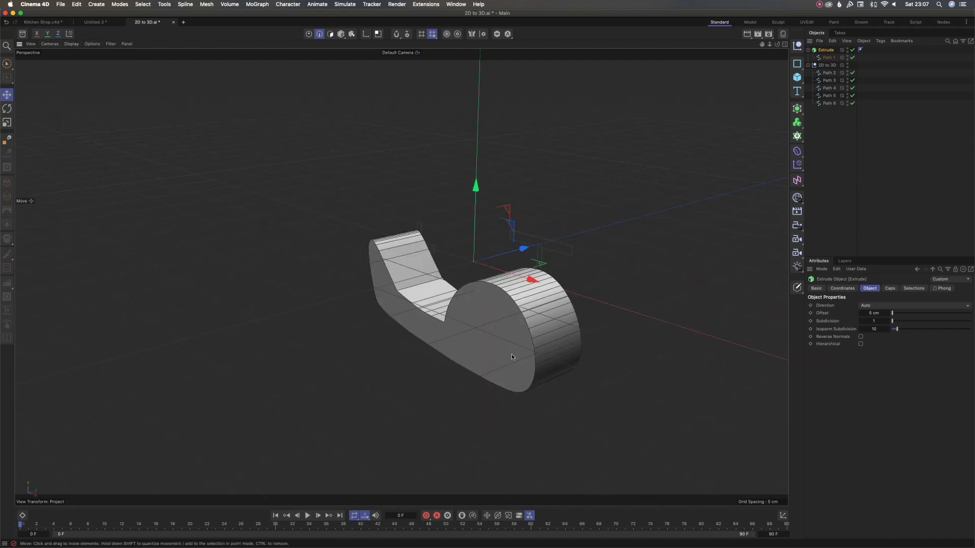
pyautogui.keyDown('alt'); pyautogui.moveTo(510, 354); pyautogui.dragTo(532, 340); pyautogui.keyUp('alt')
pyautogui.keyDown('alt'); pyautogui.moveTo(639, 307); pyautogui.dragTo(752, 310, button='right'); pyautogui.keyUp('alt')
pyautogui.keyDown('alt'); pyautogui.moveTo(477, 416); pyautogui.dragTo(480, 389); pyautogui.keyUp('alt')
pyautogui.scroll(-3, 510, 393)
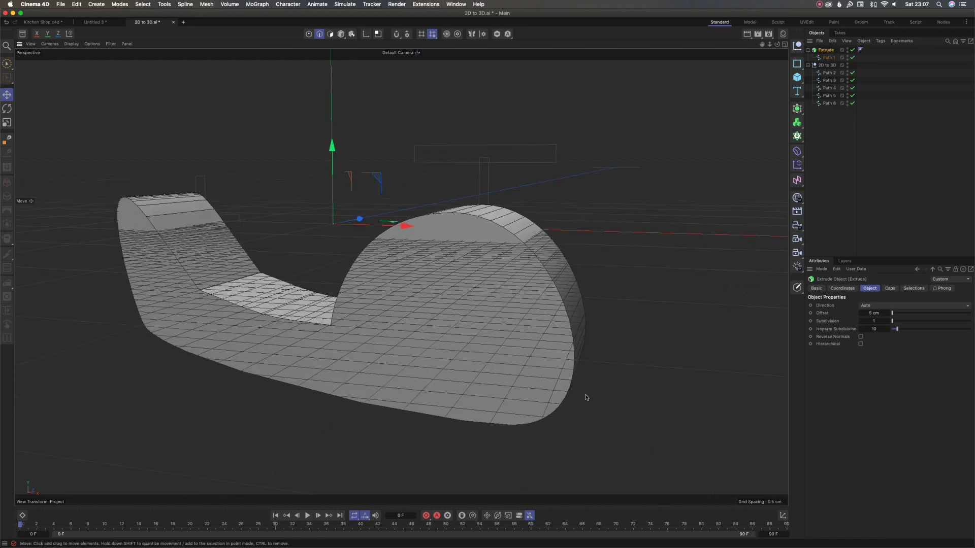
pyautogui.click(77, 45)
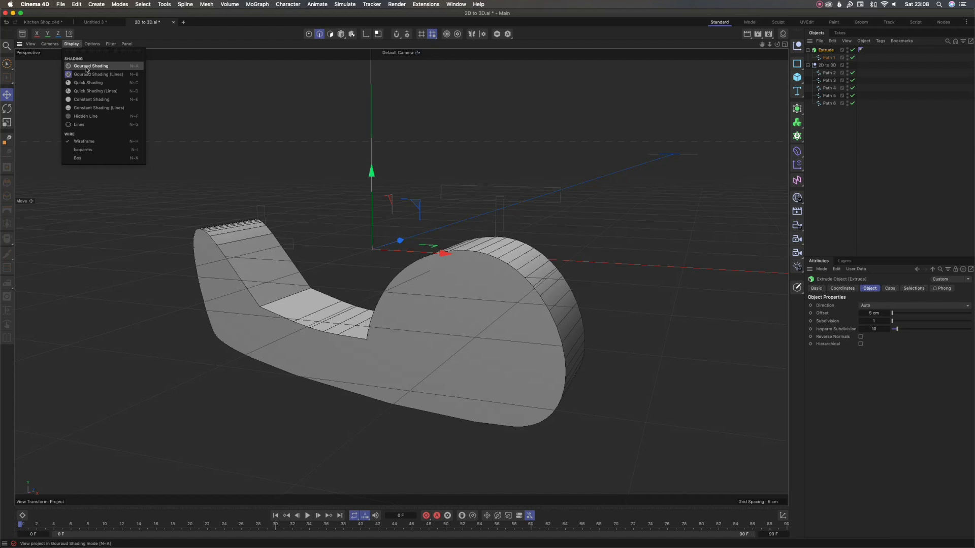
pyautogui.click(456, 315)
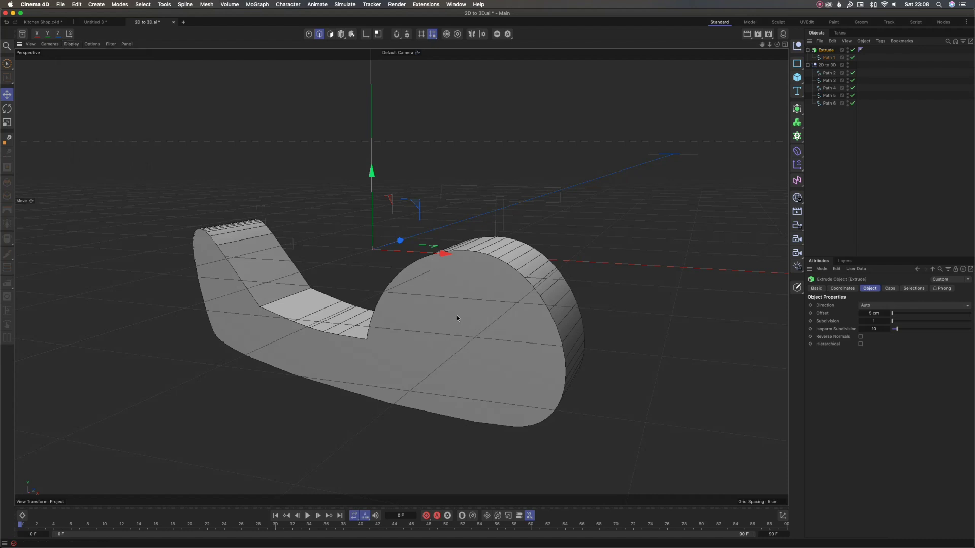
# Set the Extrude object's subdivision to 5 to divide the body's side surfaces.
pyautogui.keyDown('alt'); pyautogui.moveTo(461, 327); pyautogui.dragTo(443, 309); pyautogui.keyUp('alt')
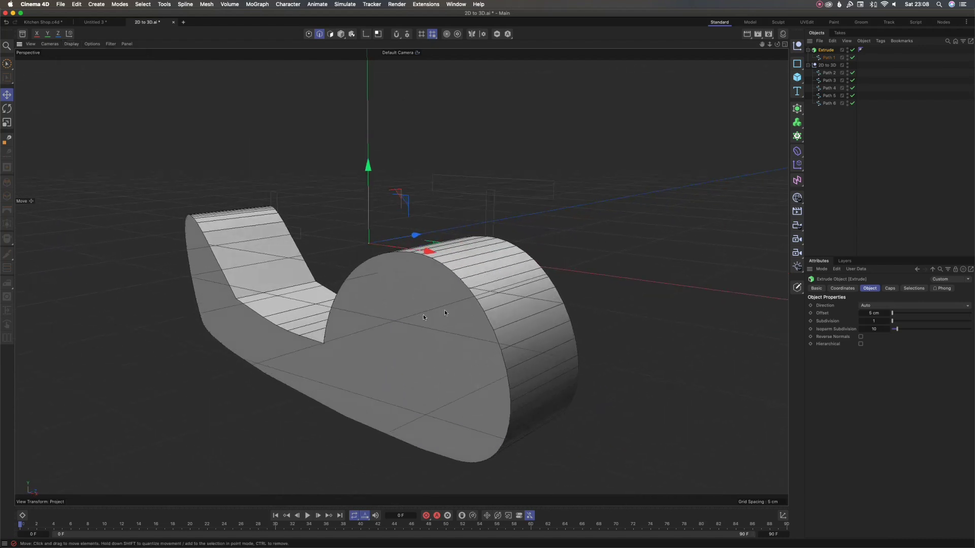
pyautogui.click(873, 321)
pyautogui.write('5')
pyautogui.press('Return')
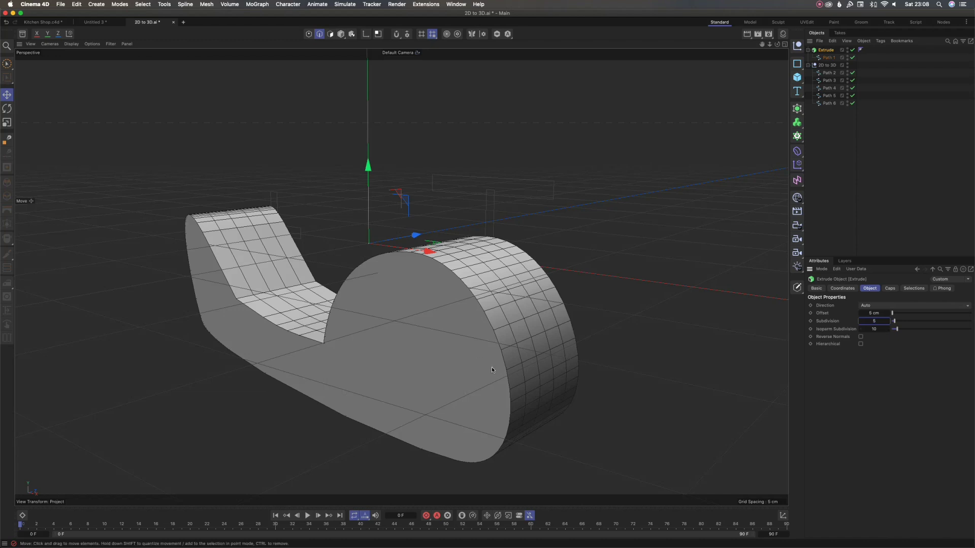
pyautogui.click(883, 306)
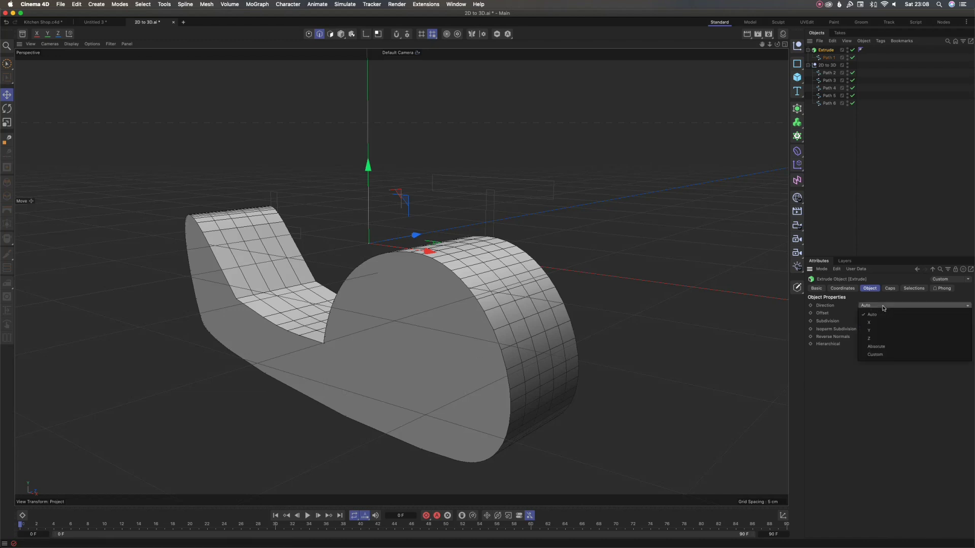
pyautogui.click(877, 404)
pyautogui.keyDown('alt'); pyautogui.moveTo(507, 352); pyautogui.dragTo(438, 339); pyautogui.keyUp('alt')
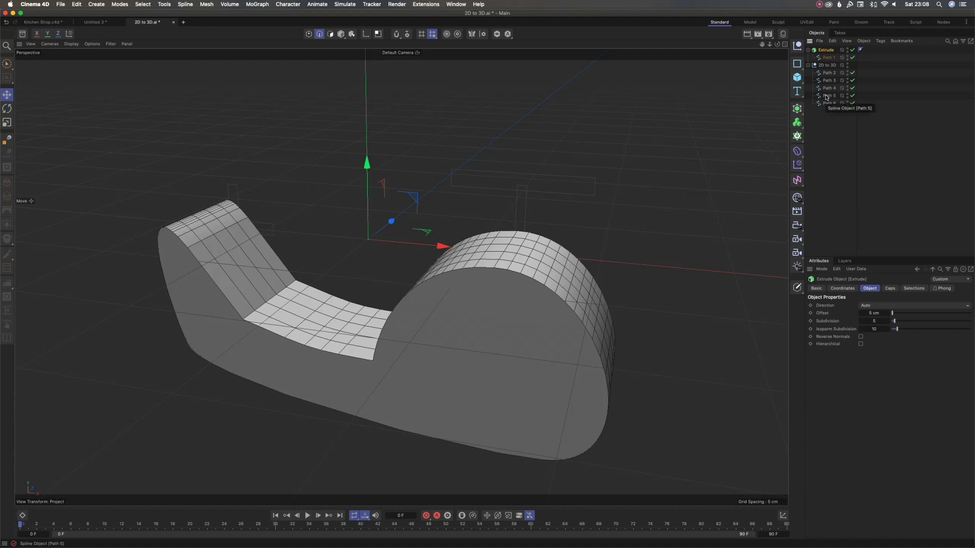
# Duplicate the body's Extrude object, delete the copy's child path, and make Path 2 the copy's child.
pyautogui.press('super+v')
pyautogui.click(827, 58)
pyautogui.press('Delete')
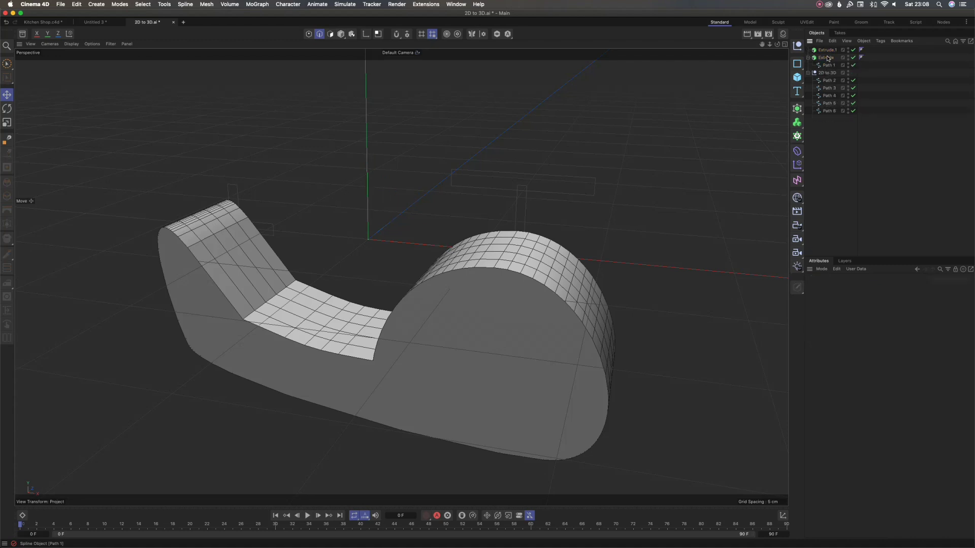
pyautogui.click(826, 51)
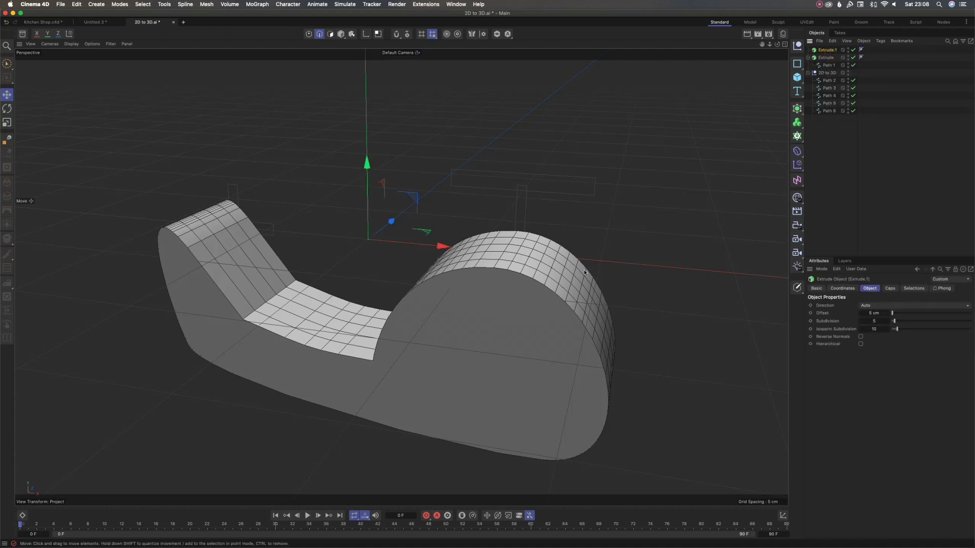
pyautogui.keyDown('alt'); pyautogui.moveTo(510, 300); pyautogui.dragTo(502, 325); pyautogui.keyUp('alt')
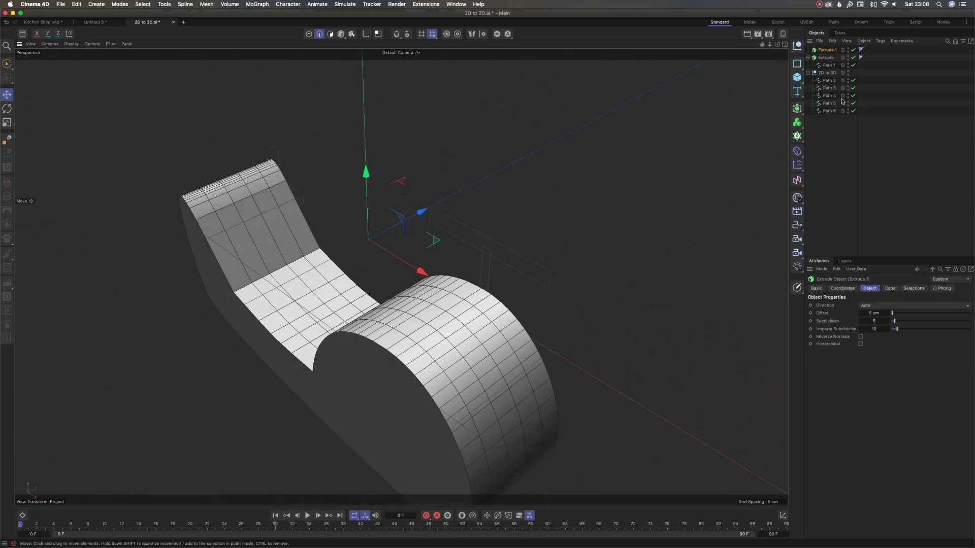
pyautogui.moveTo(826, 81); pyautogui.dragTo(828, 52)
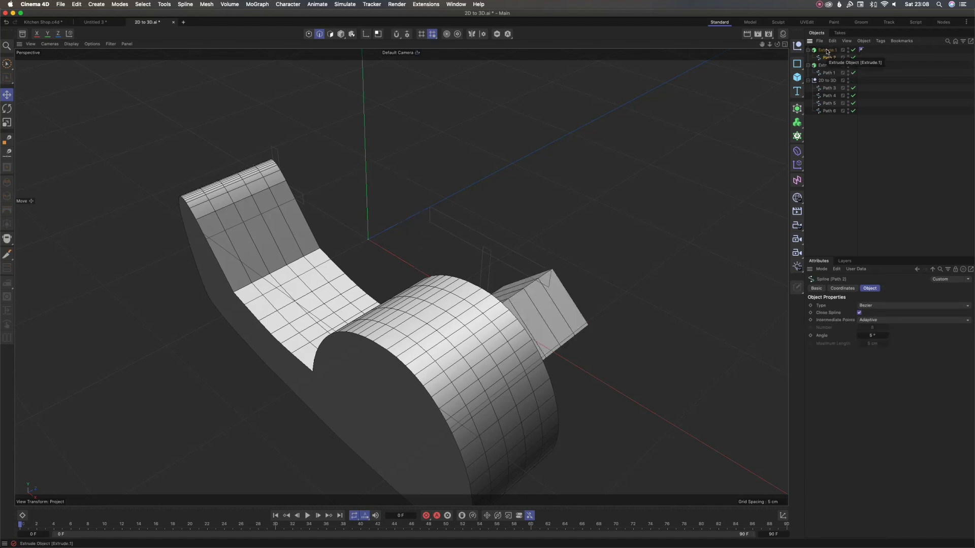
# Set the offset of the Extrude object holding Path 2 to -5 cm to reverse its extrusion direction.
pyautogui.keyDown('alt'); pyautogui.moveTo(496, 337); pyautogui.dragTo(385, 284); pyautogui.keyUp('alt')
pyautogui.keyDown('alt'); pyautogui.moveTo(579, 320); pyautogui.dragTo(510, 336); pyautogui.keyUp('alt')
pyautogui.keyDown('alt'); pyautogui.moveTo(618, 298); pyautogui.dragTo(715, 143); pyautogui.keyUp('alt')
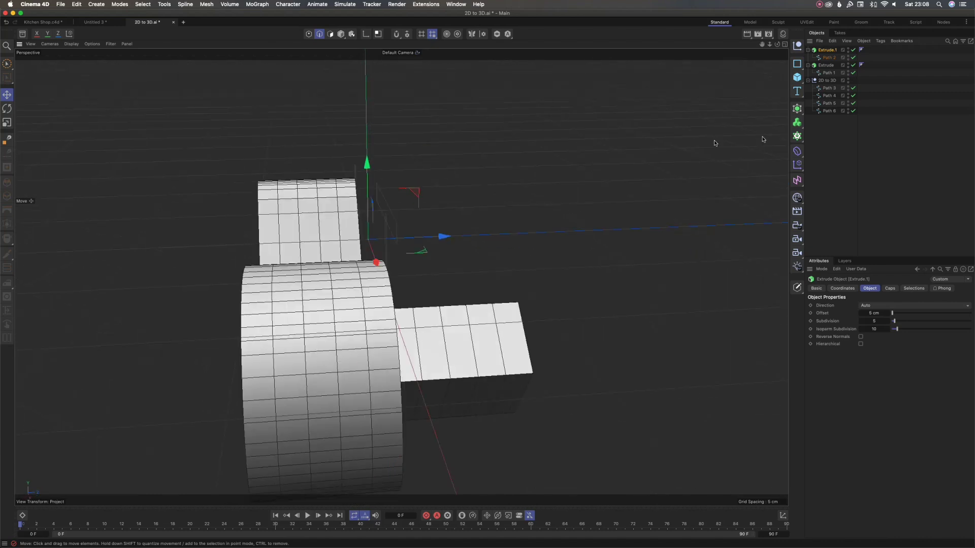
pyautogui.keyDown('alt'); pyautogui.moveTo(425, 378); pyautogui.dragTo(336, 351); pyautogui.keyUp('alt')
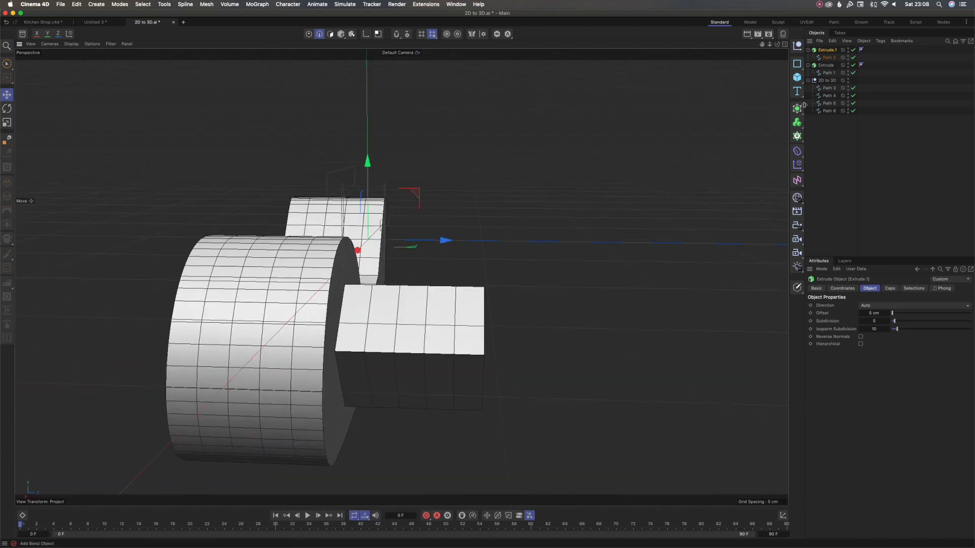
pyautogui.click(827, 58)
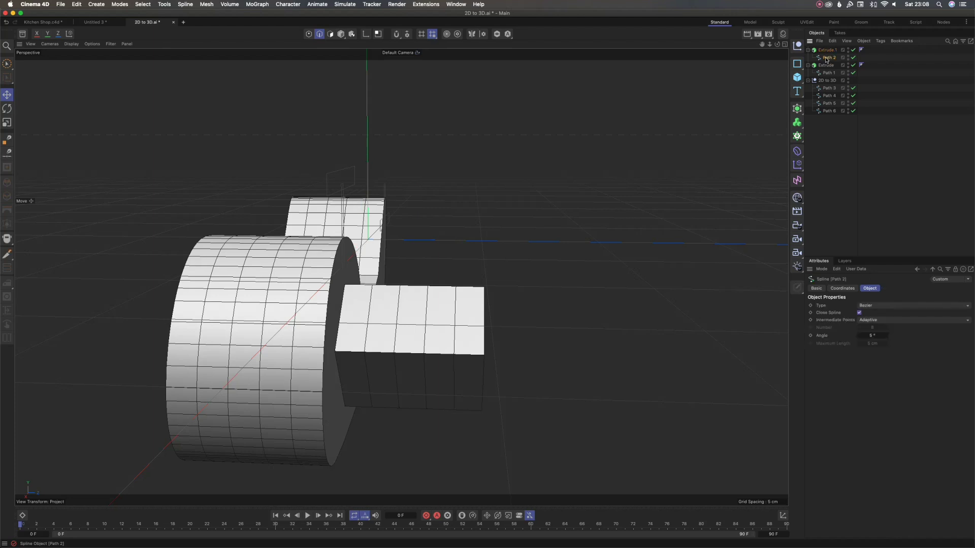
pyautogui.click(826, 50)
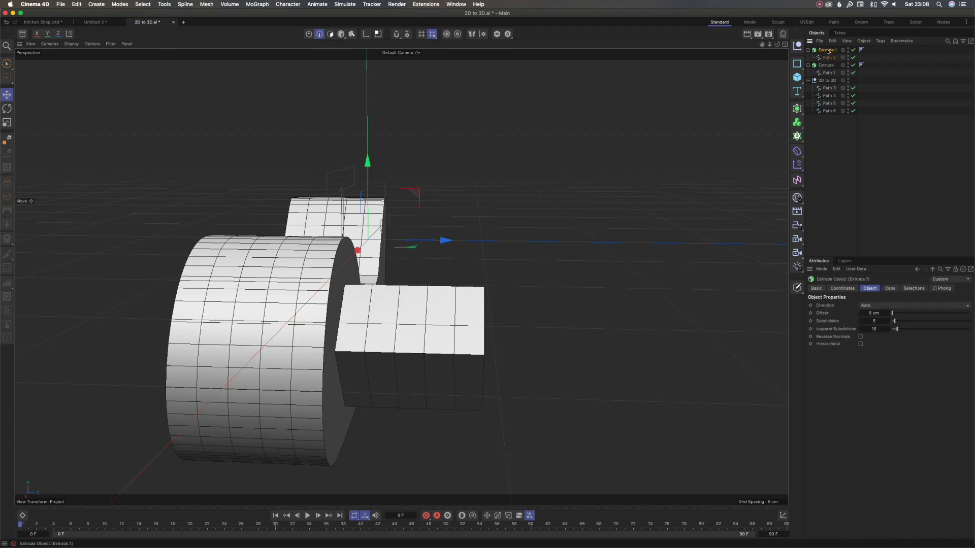
pyautogui.keyDown('alt'); pyautogui.moveTo(441, 328); pyautogui.dragTo(409, 330); pyautogui.keyUp('alt')
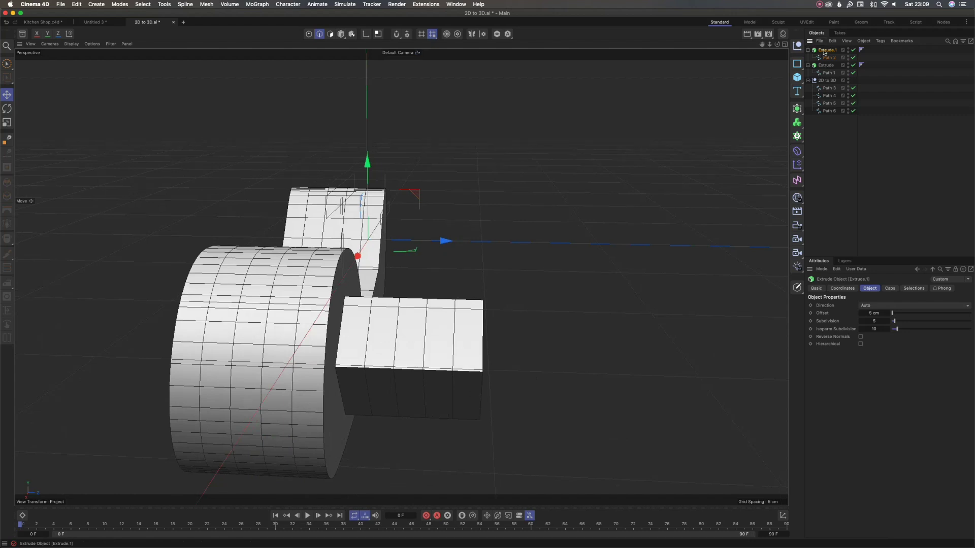
pyautogui.click(871, 314)
pyautogui.press('h')
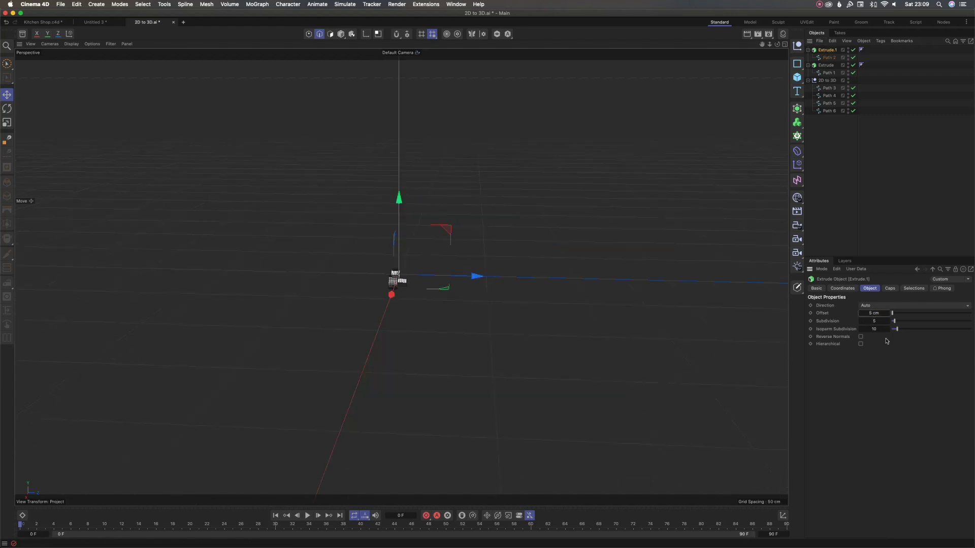
pyautogui.keyDown('alt'); pyautogui.moveTo(380, 290); pyautogui.dragTo(948, 359, button='right'); pyautogui.keyUp('alt')
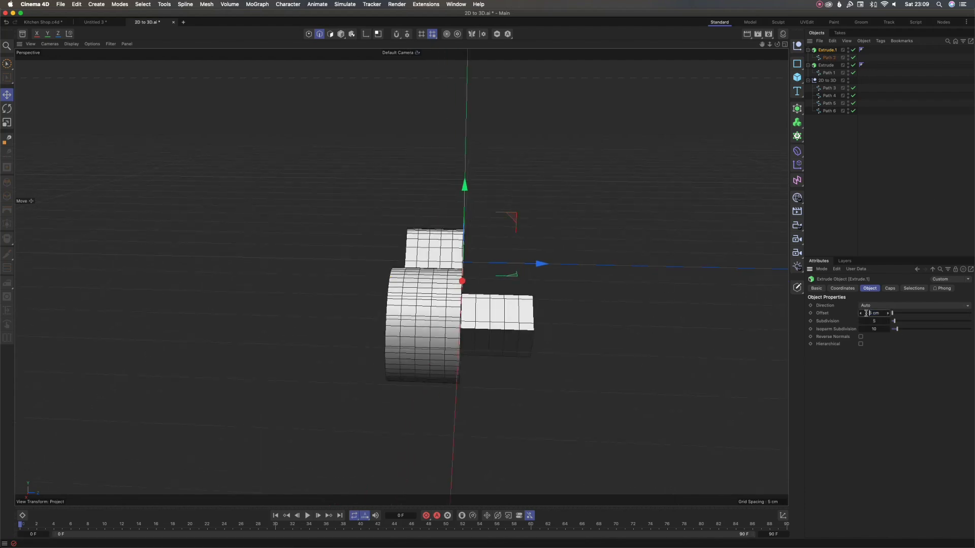
pyautogui.write('-')
pyautogui.press('Return')
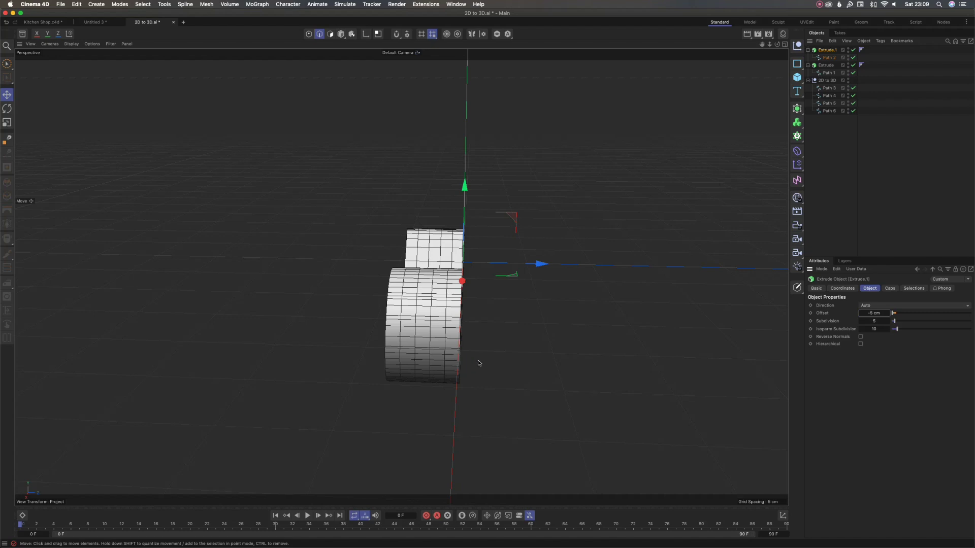
pyautogui.keyDown('alt'); pyautogui.moveTo(462, 351); pyautogui.dragTo(541, 218); pyautogui.keyUp('alt')
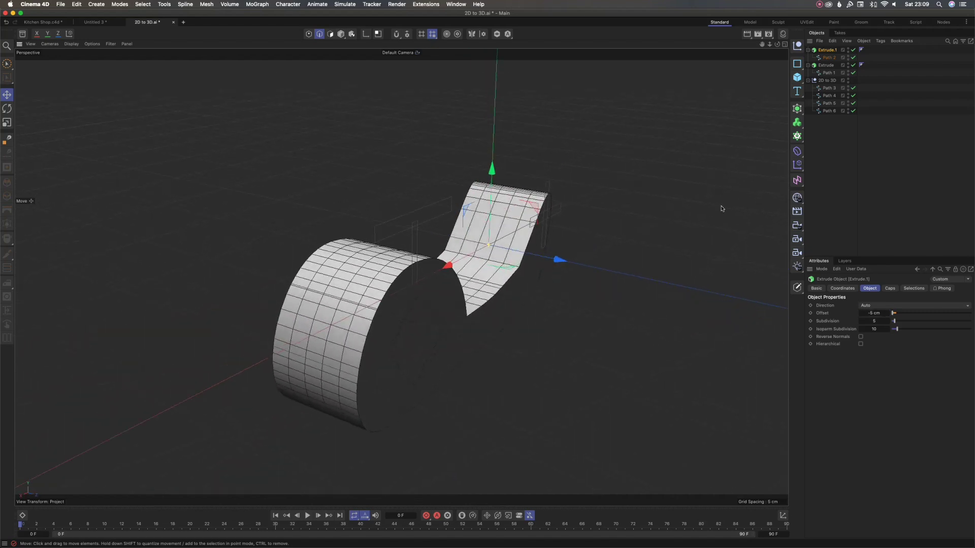
# Try moving the Path 2 extrusion outward along the Z axis, and undo the move.
pyautogui.moveTo(555, 261); pyautogui.dragTo(600, 270)
pyautogui.click(825, 66)
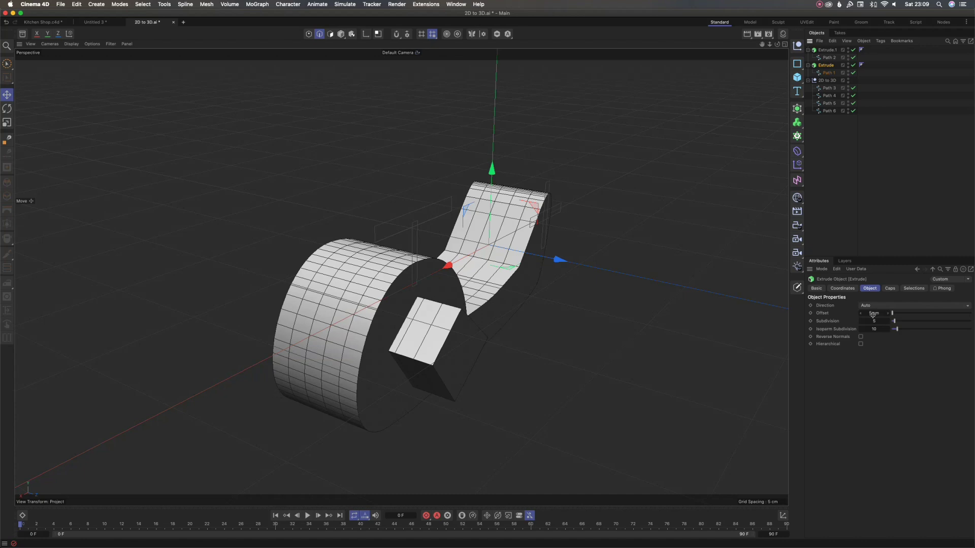
pyautogui.click(827, 49)
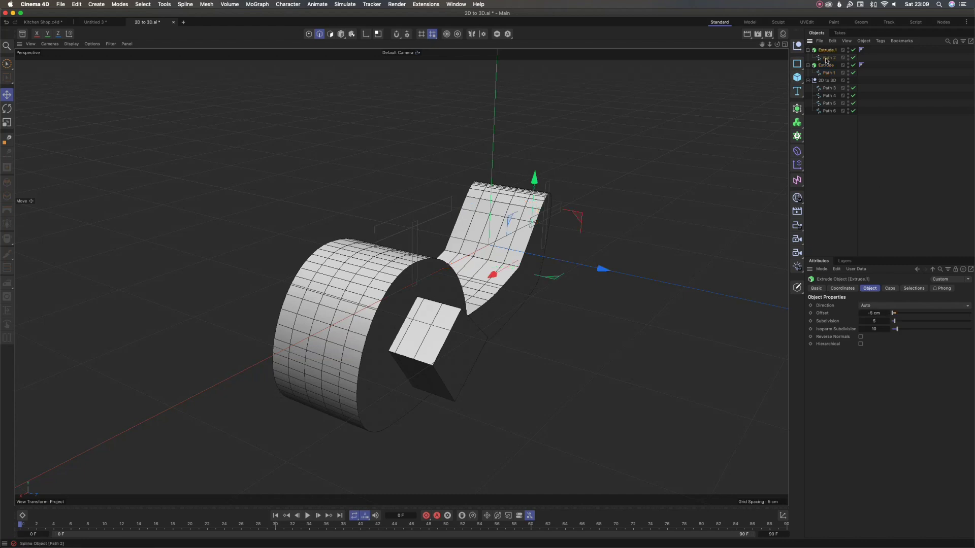
pyautogui.click(825, 58)
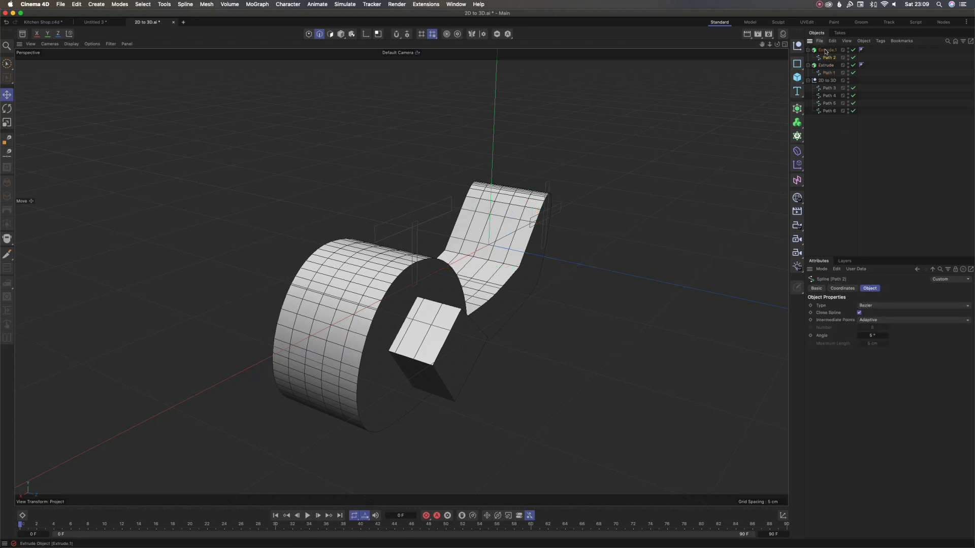
pyautogui.click(826, 50)
pyautogui.press('super+z')
pyautogui.press('super+z')
pyautogui.press('super+z')
pyautogui.press('super+z')
pyautogui.press('super+z')
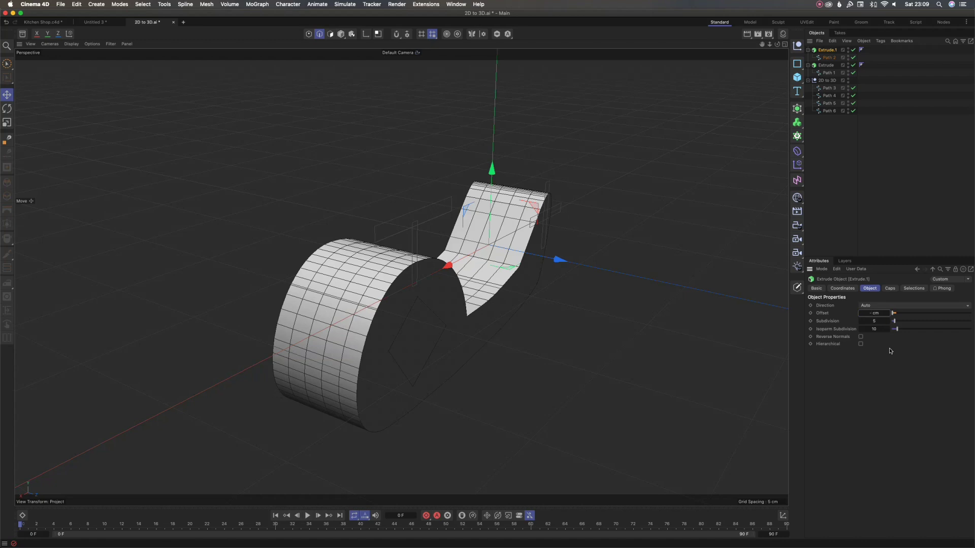
# Set the Path 2 Extrude's offset to -10 cm and move it along Z until it protrudes from both sides of the body.
pyautogui.press('Return')
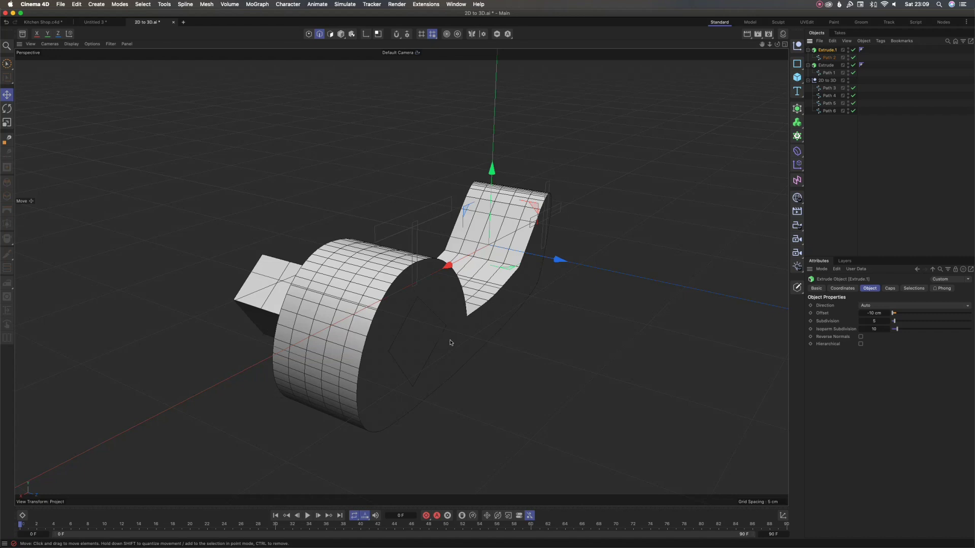
pyautogui.keyDown('alt'); pyautogui.moveTo(450, 343); pyautogui.dragTo(449, 335); pyautogui.keyUp('alt')
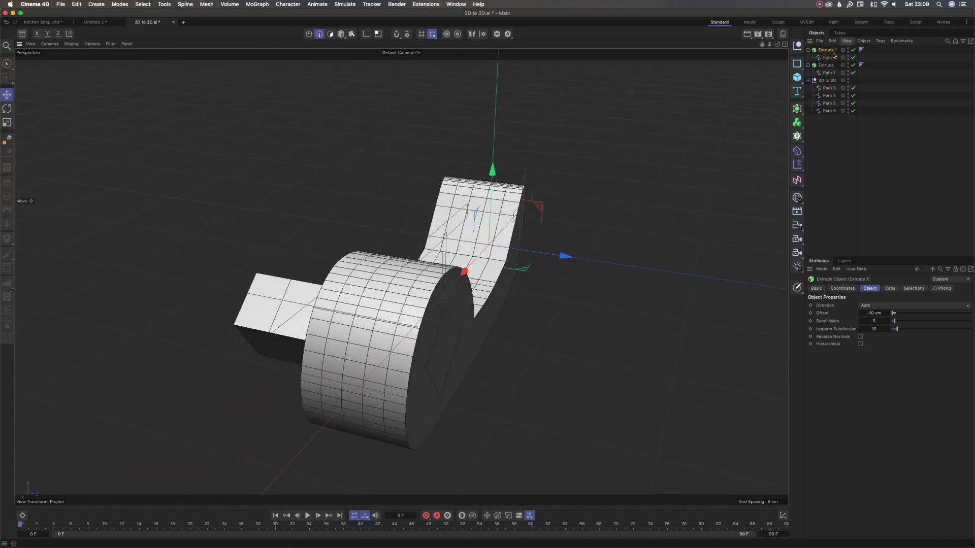
pyautogui.moveTo(578, 260); pyautogui.dragTo(615, 276)
pyautogui.keyDown('alt'); pyautogui.moveTo(418, 335); pyautogui.dragTo(376, 347); pyautogui.keyUp('alt')
pyautogui.scroll(5, 460, 345)
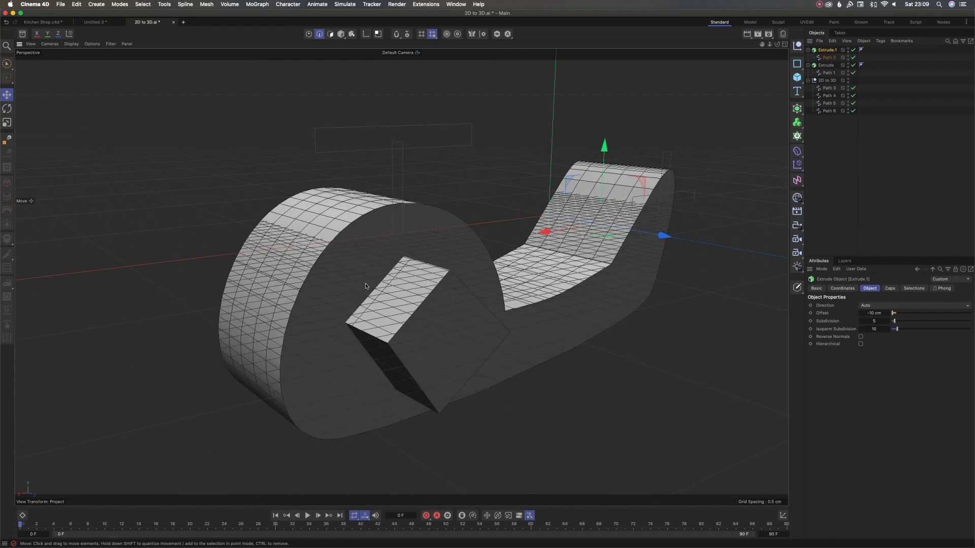
pyautogui.keyDown('alt'); pyautogui.moveTo(365, 286); pyautogui.dragTo(303, 316, button='right'); pyautogui.keyUp('alt')
pyautogui.keyDown('alt'); pyautogui.moveTo(367, 331); pyautogui.dragTo(405, 333); pyautogui.keyUp('alt')
# Duplicate the body's Extrude object again, delete the copy's Path 1 child, and make Path 3 its child.
pyautogui.click(807, 50)
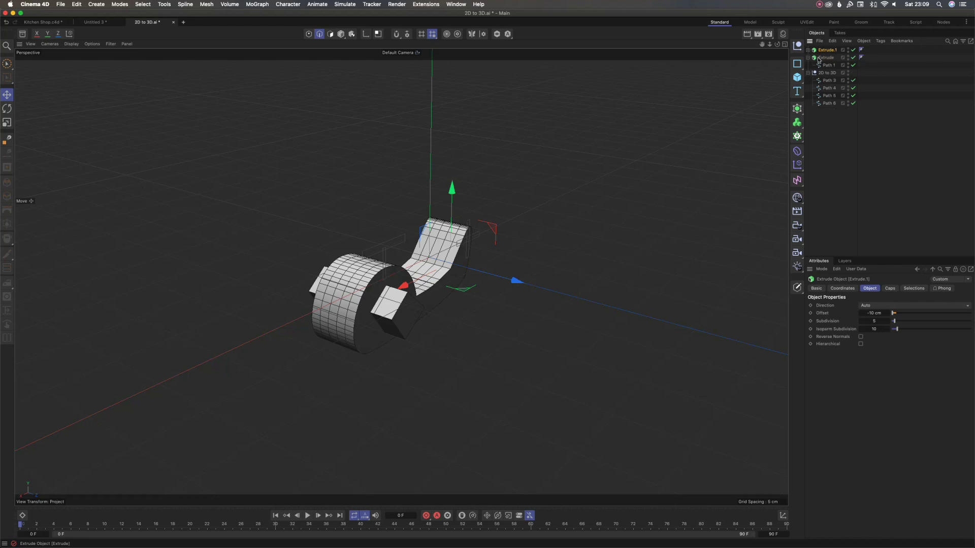
pyautogui.click(820, 57)
pyautogui.press('super+c')
pyautogui.press('super+v')
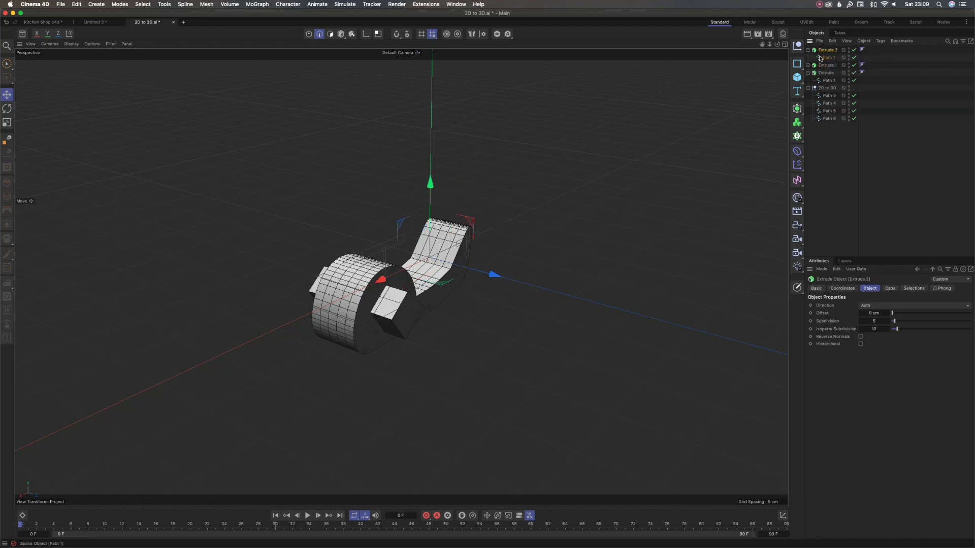
pyautogui.click(828, 58)
pyautogui.press('Delete')
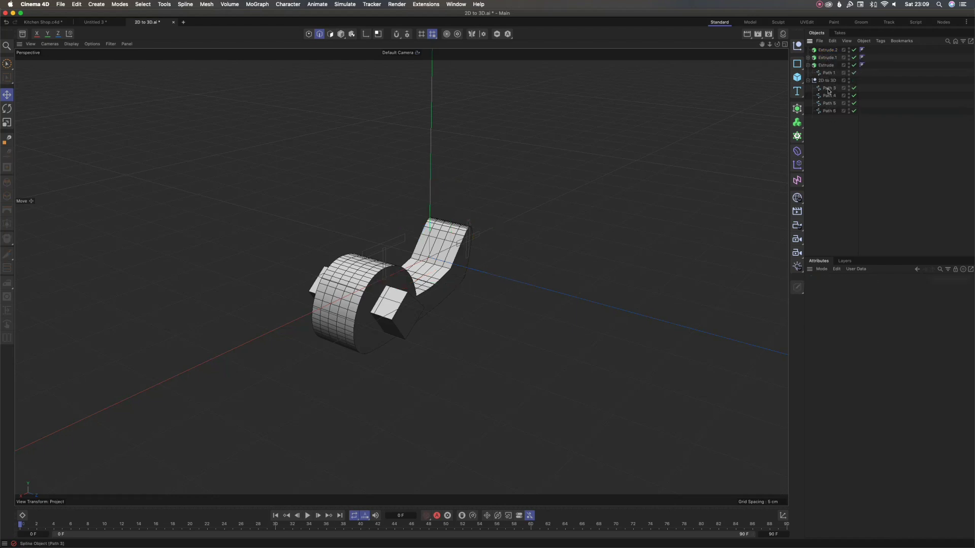
pyautogui.moveTo(828, 91); pyautogui.dragTo(826, 51)
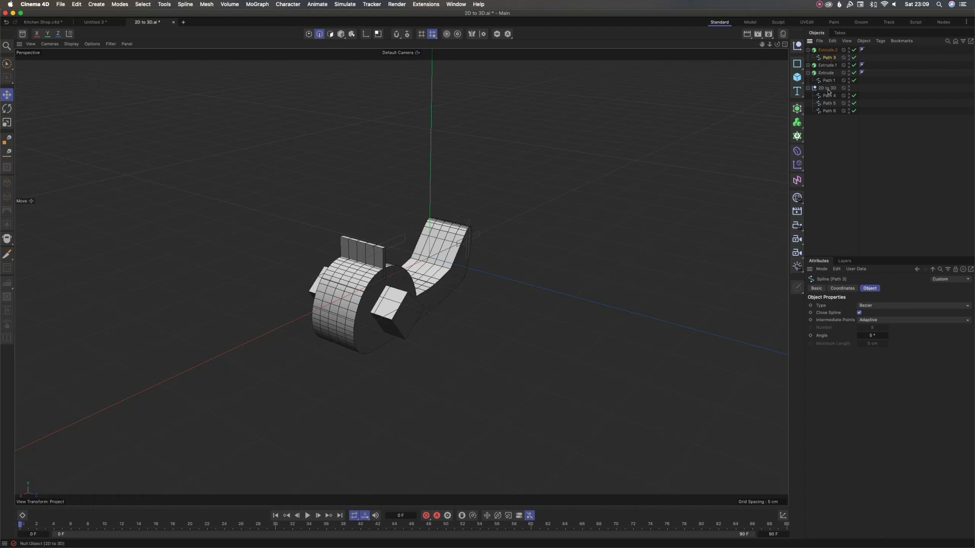
# Duplicate the Extrude holding Path 3, delete the copy's child path, and add three more copies of the empty Extrude.
pyautogui.click(825, 51)
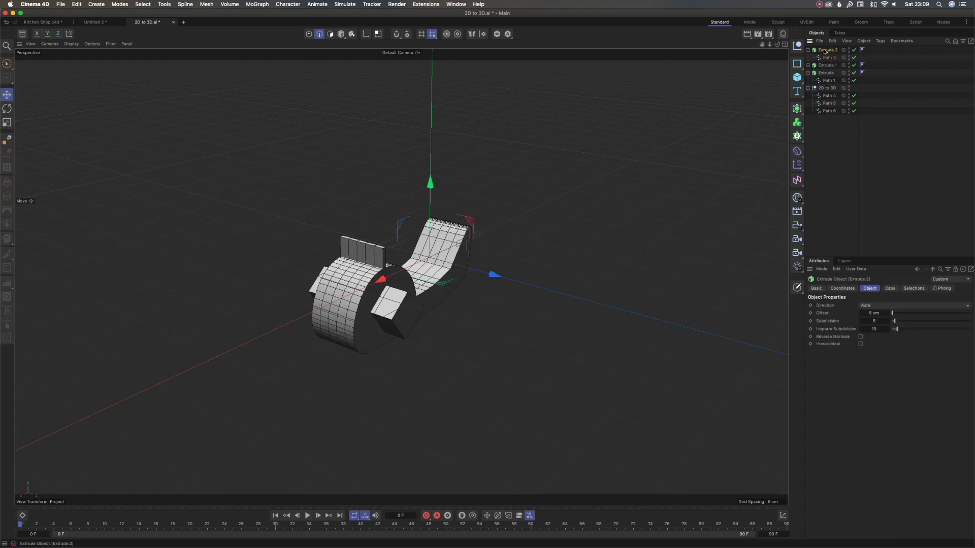
pyautogui.press('super+c')
pyautogui.press('super+v')
pyautogui.click(827, 58)
pyautogui.press('Delete')
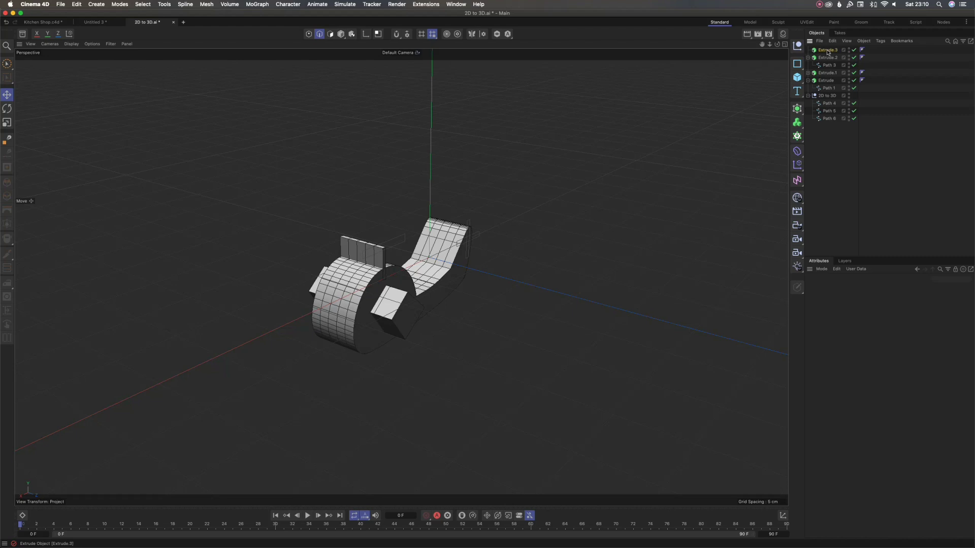
pyautogui.click(827, 51)
pyautogui.press('super+v')
pyautogui.press('super+v')
pyautogui.press('super+v')
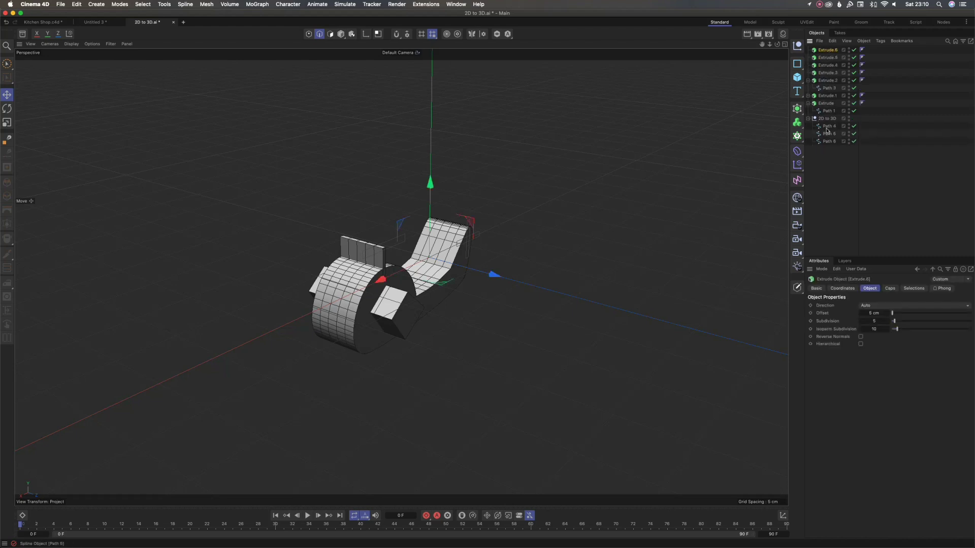
# Make Path 4 a child of Extrude.3, Path 6 a child of Extrude.4, and Path 5 a child of Extrude.5.
pyautogui.moveTo(826, 128); pyautogui.dragTo(827, 65)
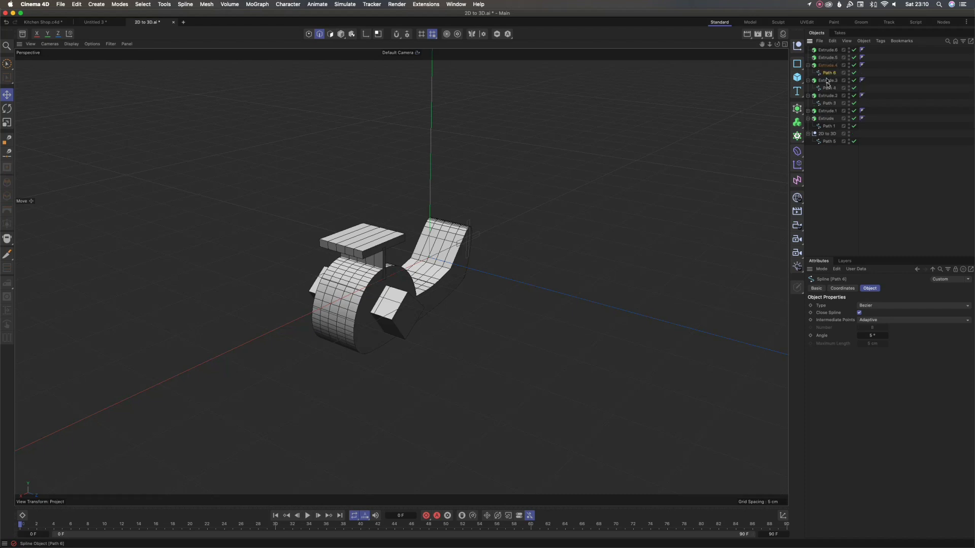
pyautogui.moveTo(827, 143); pyautogui.dragTo(827, 58)
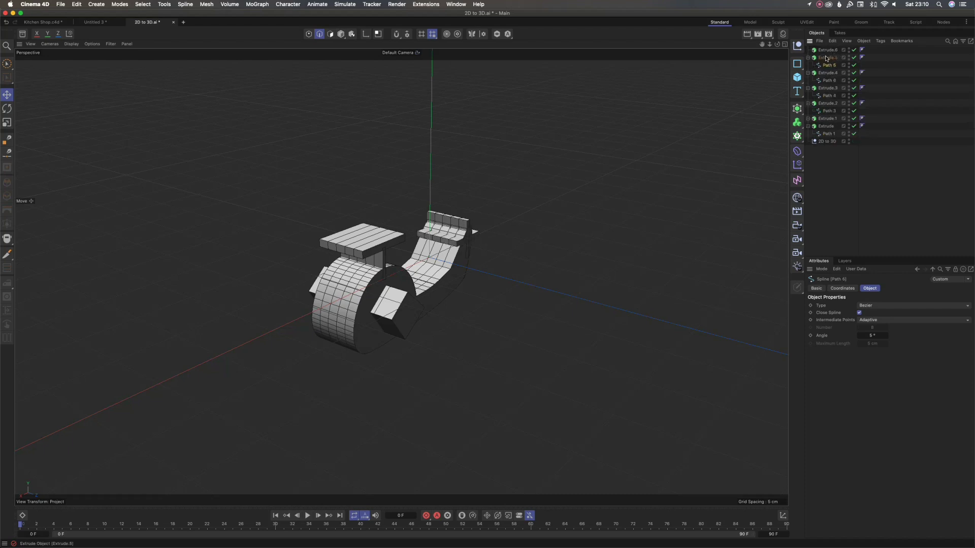
pyautogui.scroll(5, 432, 258)
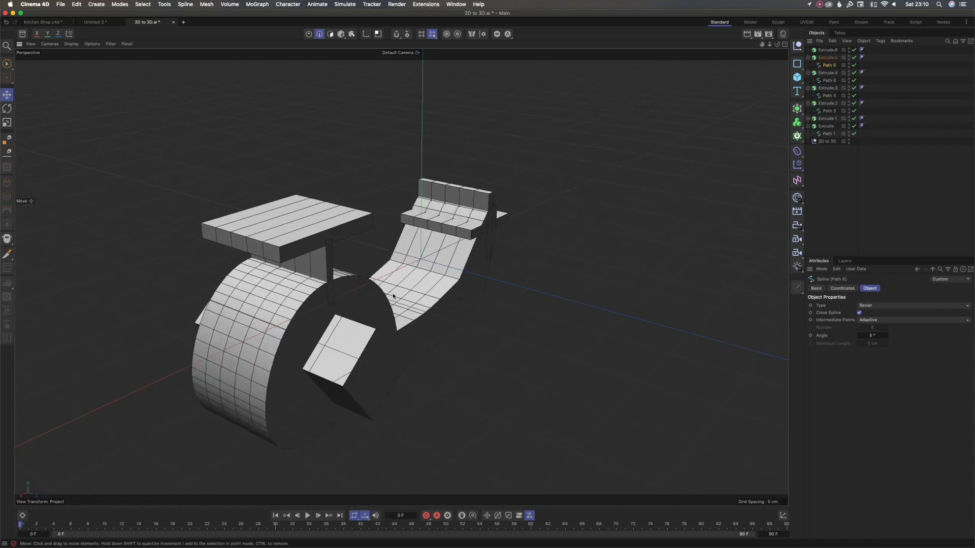
pyautogui.keyDown('alt'); pyautogui.moveTo(489, 227); pyautogui.dragTo(358, 325); pyautogui.keyUp('alt')
# Delete the unused empty Extrude.6 object.
pyautogui.click(825, 127)
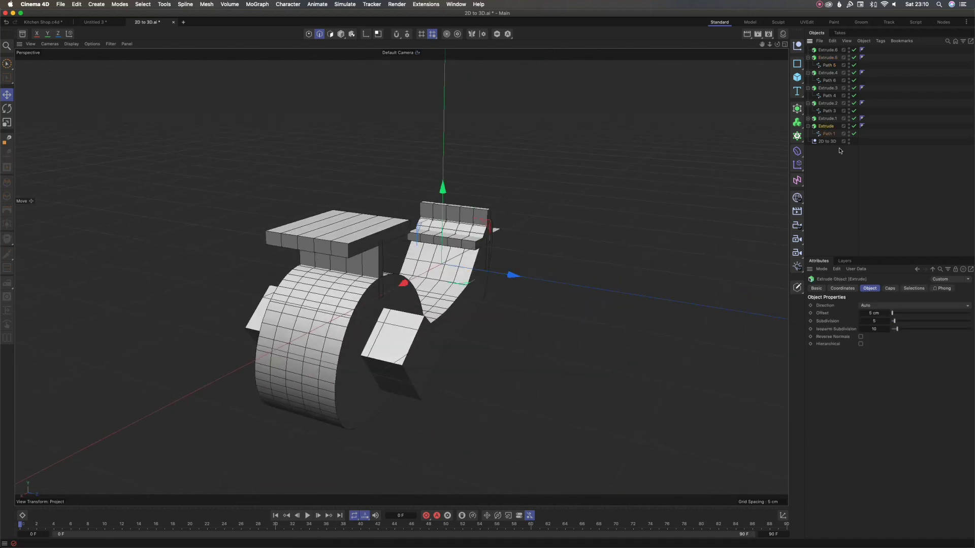
pyautogui.click(827, 103)
pyautogui.keyDown('alt'); pyautogui.moveTo(528, 320); pyautogui.dragTo(514, 338); pyautogui.keyUp('alt')
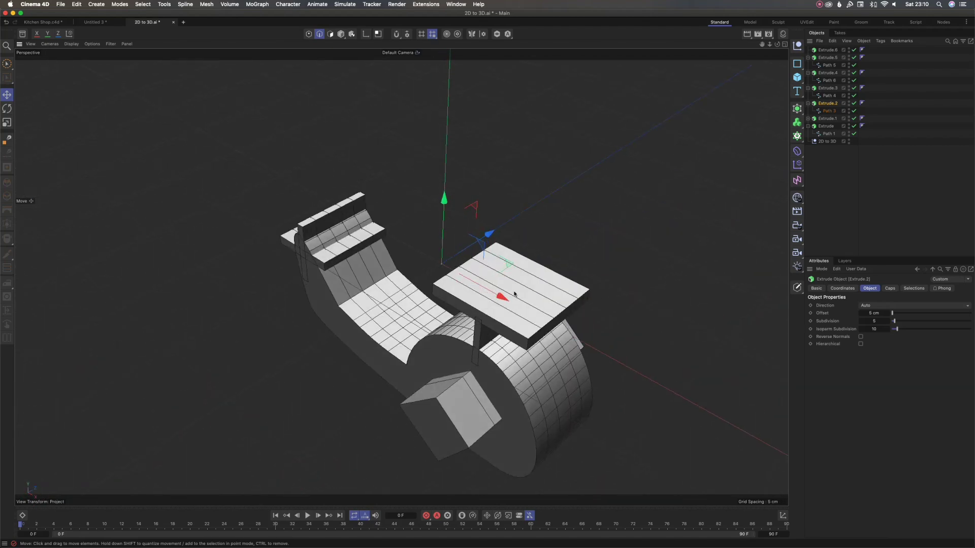
pyautogui.keyDown('alt'); pyautogui.moveTo(514, 293); pyautogui.dragTo(459, 325); pyautogui.keyUp('alt')
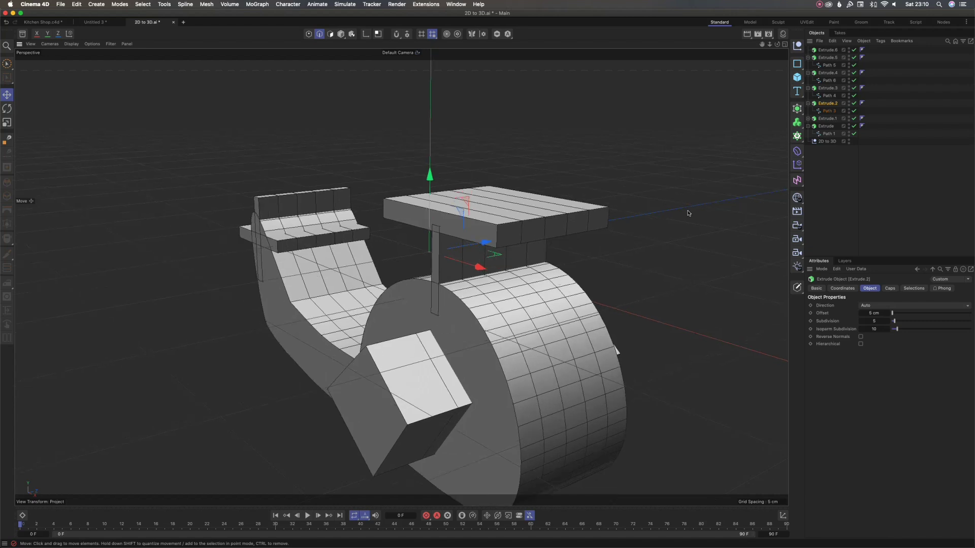
pyautogui.click(826, 50)
pyautogui.press('Delete')
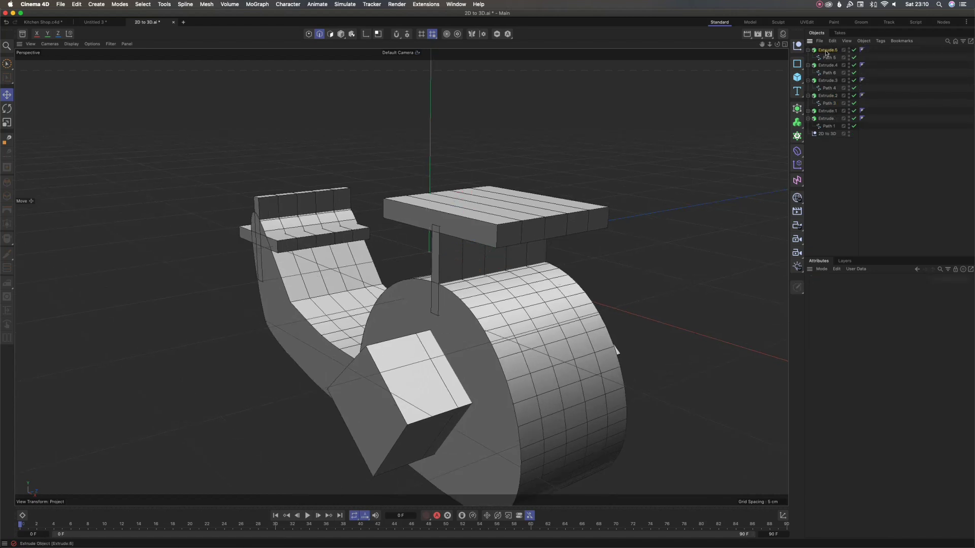
# Collapse the hierarchies of all the Extrude objects so that their child paths are hidden in the object list.
pyautogui.click(826, 52)
pyautogui.keyDown('alt'); pyautogui.moveTo(426, 317); pyautogui.dragTo(453, 335); pyautogui.keyUp('alt')
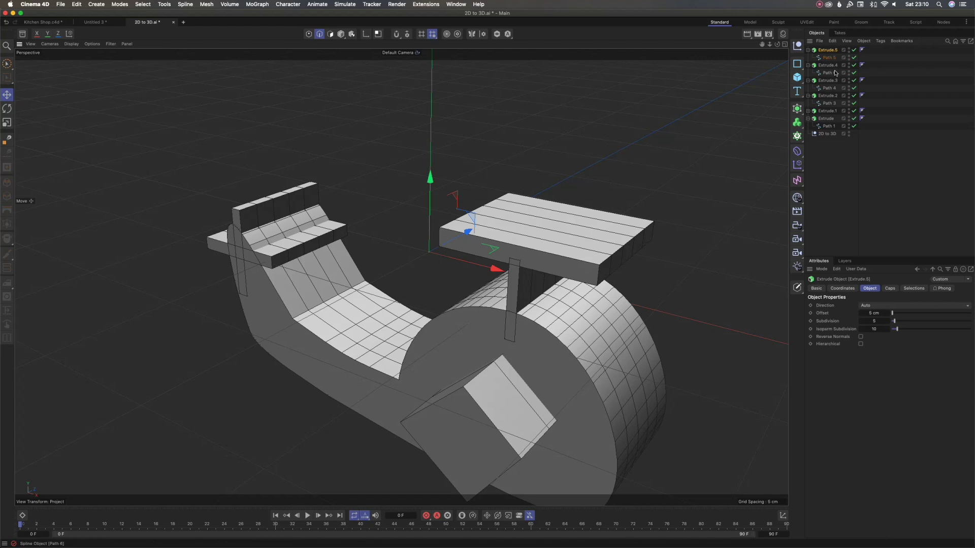
pyautogui.click(807, 50)
pyautogui.click(807, 58)
pyautogui.click(808, 65)
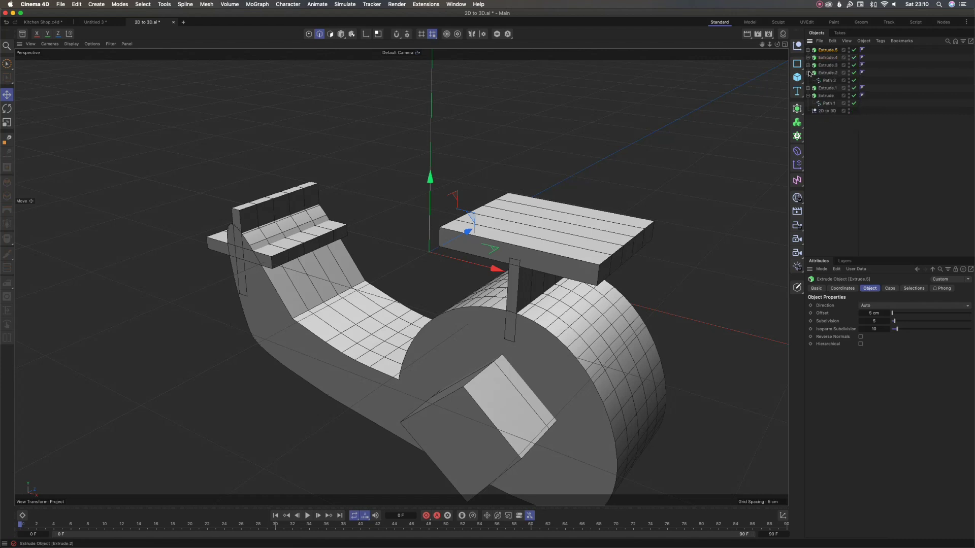
pyautogui.click(808, 72)
pyautogui.click(807, 87)
pyautogui.keyDown('alt'); pyautogui.moveTo(565, 311); pyautogui.dragTo(528, 314); pyautogui.keyUp('alt')
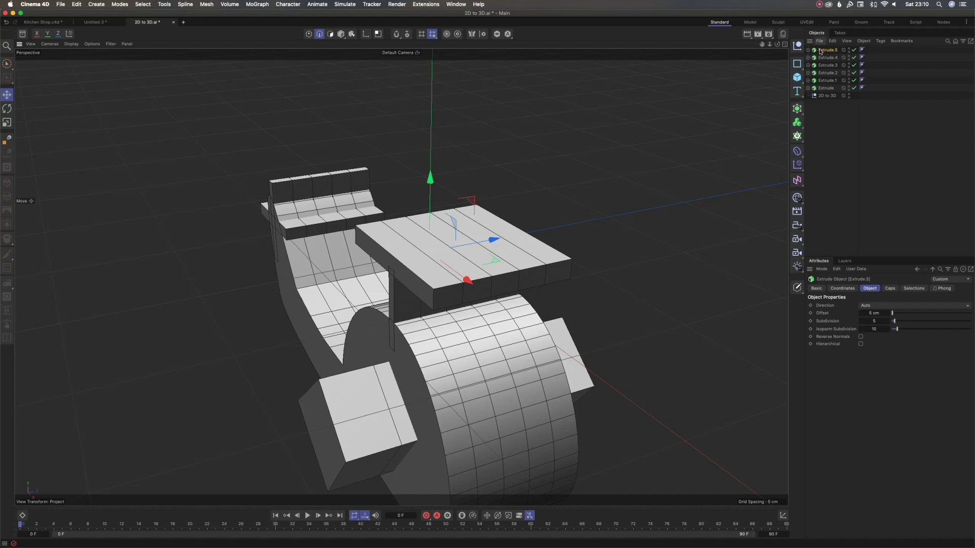
# Set the offset of Extrude.5, the upright bar of the tail rotor, to 0.5 cm.
pyautogui.moveTo(487, 241); pyautogui.dragTo(568, 225)
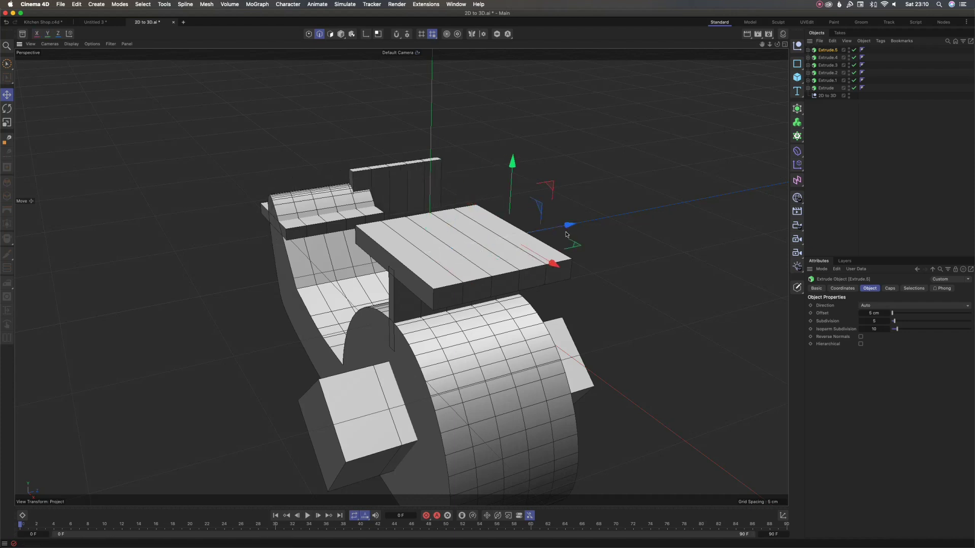
pyautogui.press('super+z')
pyautogui.keyDown('alt'); pyautogui.moveTo(337, 234); pyautogui.dragTo(435, 237); pyautogui.keyUp('alt')
pyautogui.scroll(4, 207, 248)
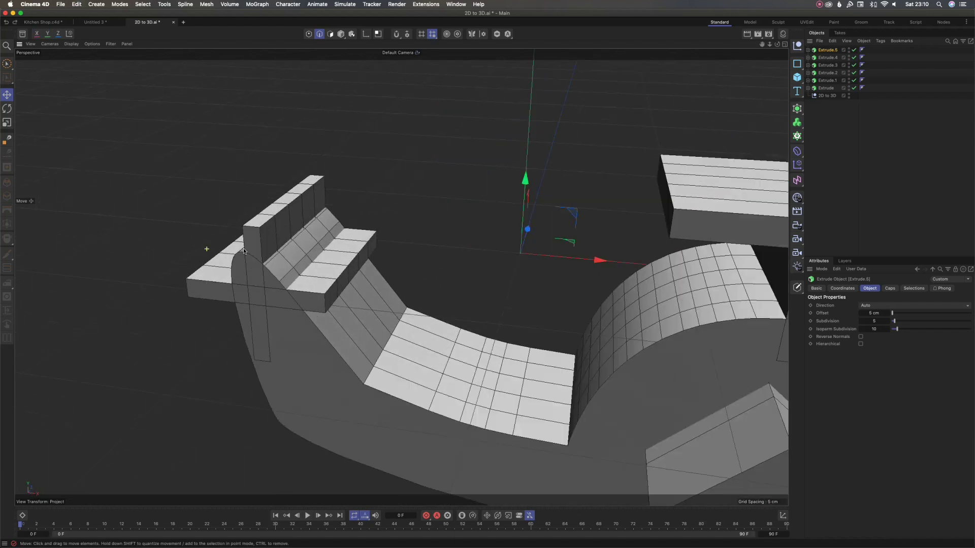
pyautogui.click(871, 313)
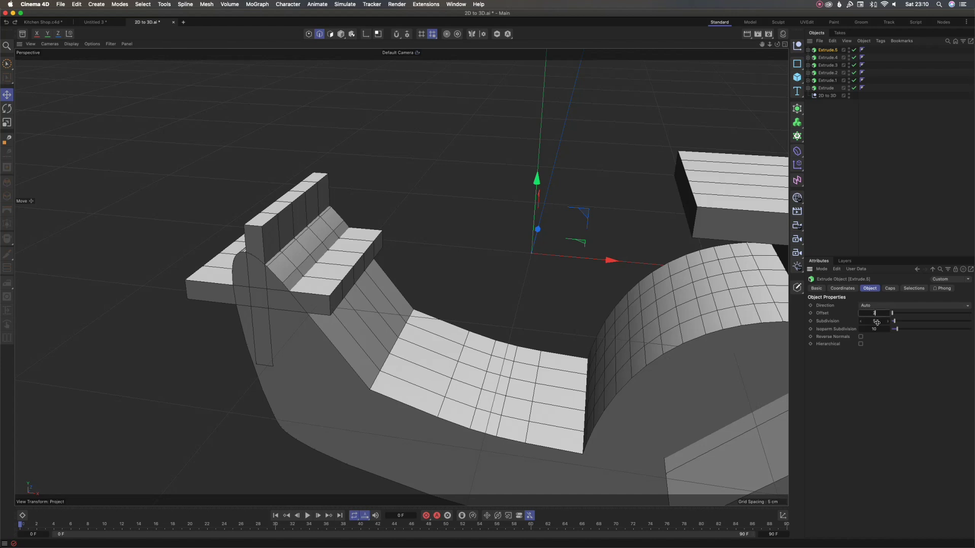
pyautogui.write('2')
pyautogui.press('Return')
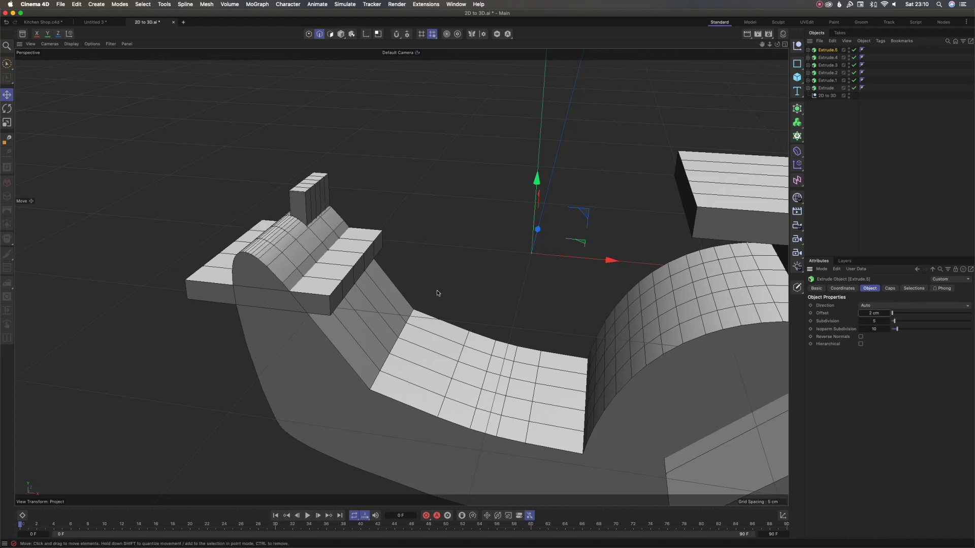
pyautogui.keyDown('alt'); pyautogui.moveTo(333, 316); pyautogui.dragTo(280, 326); pyautogui.keyUp('alt')
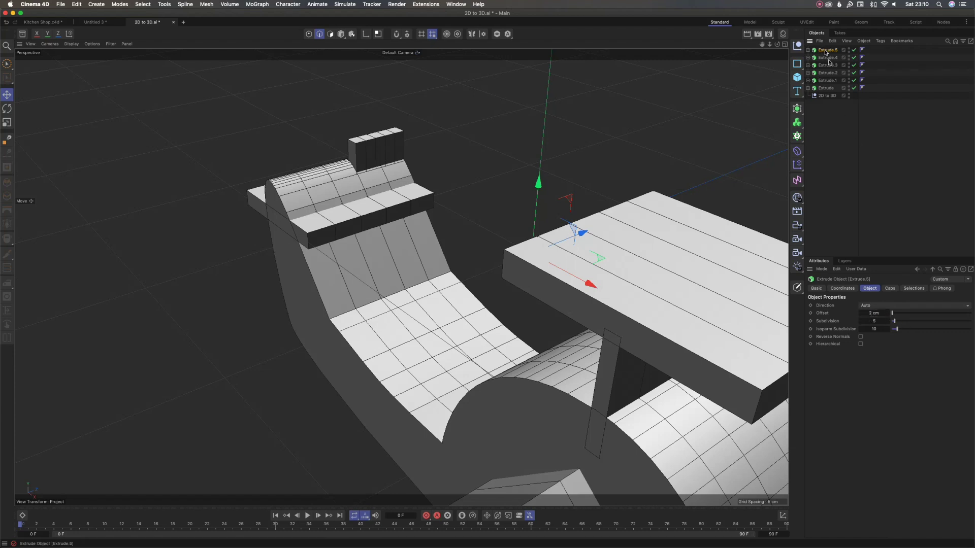
pyautogui.click(882, 313)
pyautogui.write('0.5')
pyautogui.press('Return')
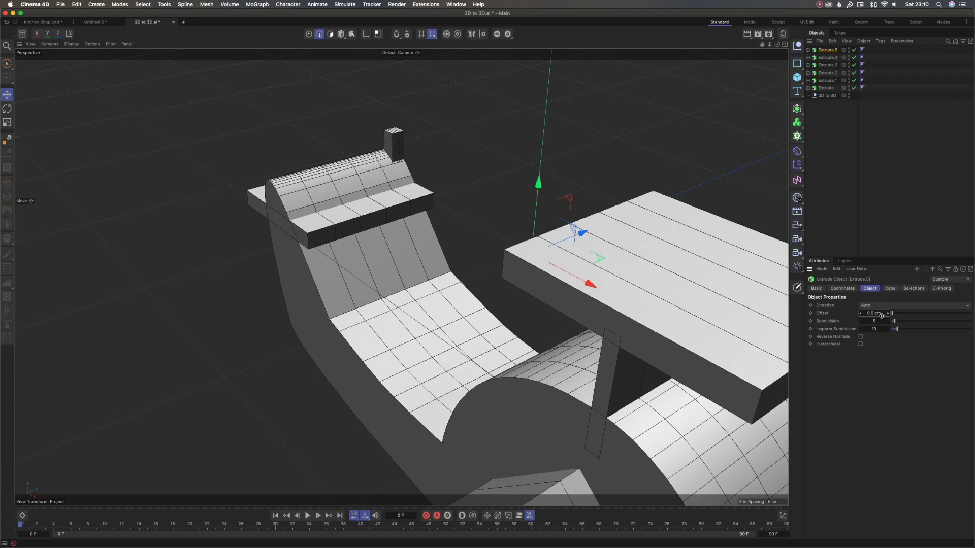
# Set the offset of Extrude.4, the horizontal bar of the tail rotor, to 0.5 cm.
pyautogui.click(828, 59)
pyautogui.doubleClick(871, 313)
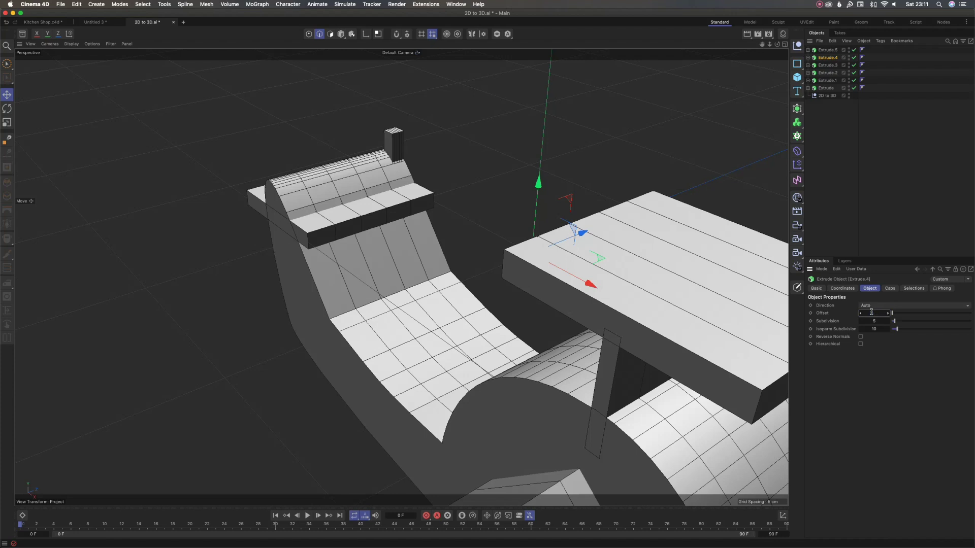
pyautogui.write('1')
pyautogui.press('Return')
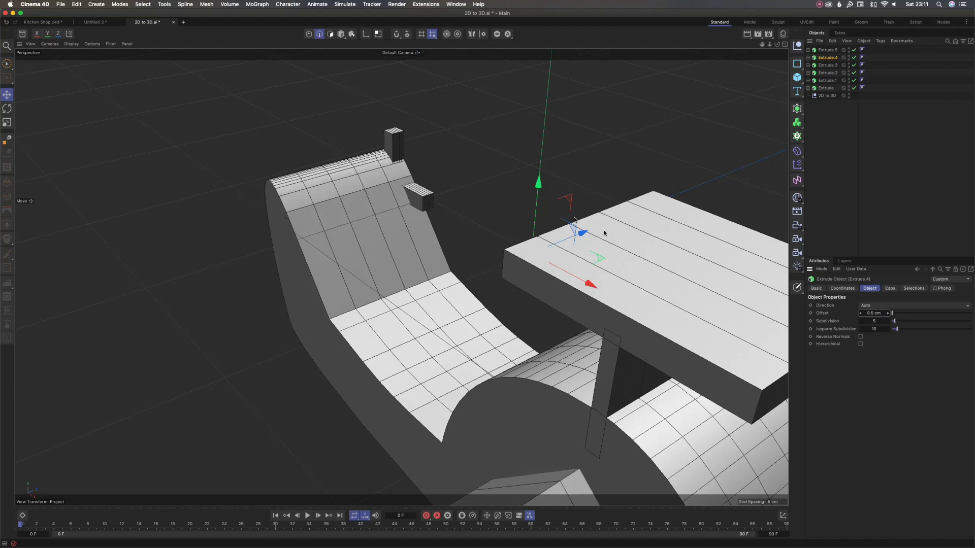
# Group Extrude.4 and Extrude.5 in a null and move it along Z until the tail rotor sits outside the tail.
pyautogui.keyDown('shift'); pyautogui.click(827, 51); pyautogui.keyUp('shift')
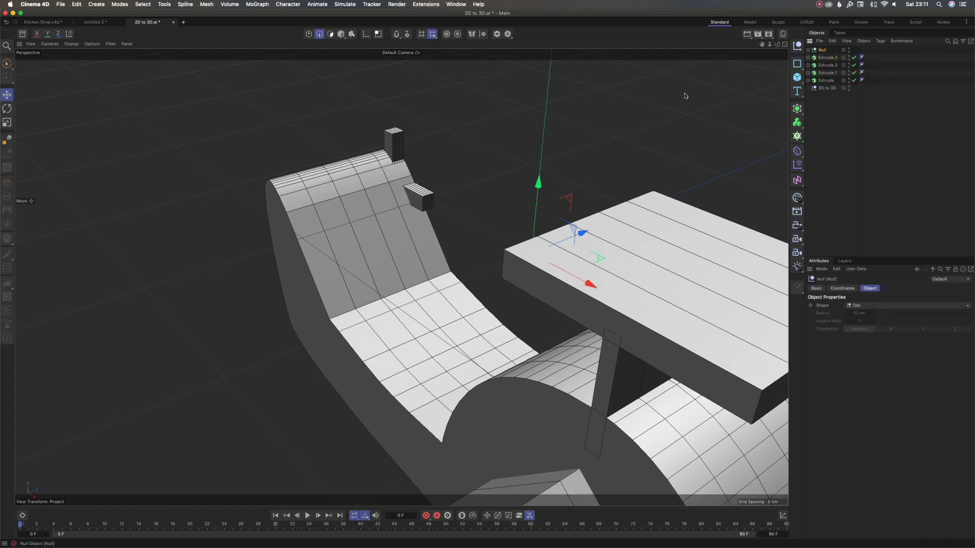
pyautogui.keyDown('alt'); pyautogui.moveTo(526, 293); pyautogui.dragTo(467, 324); pyautogui.keyUp('alt')
pyautogui.moveTo(595, 237); pyautogui.dragTo(431, 294)
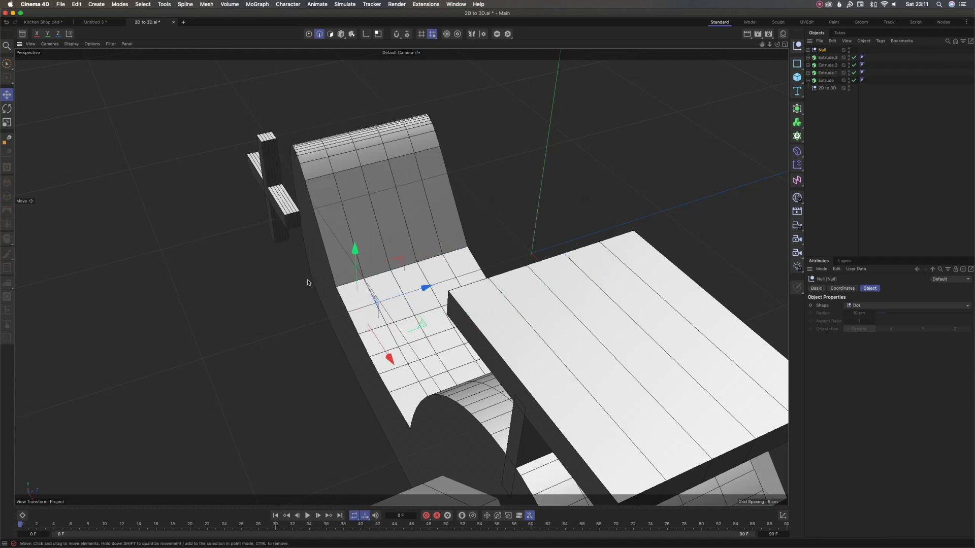
pyautogui.keyDown('alt'); pyautogui.moveTo(361, 228); pyautogui.dragTo(417, 208); pyautogui.keyUp('alt')
pyautogui.keyDown('alt'); pyautogui.moveTo(480, 262); pyautogui.dragTo(406, 285, button='right'); pyautogui.keyUp('alt')
pyautogui.keyDown('alt'); pyautogui.moveTo(375, 299); pyautogui.dragTo(689, 217); pyautogui.keyUp('alt')
pyautogui.keyDown('alt'); pyautogui.moveTo(302, 339); pyautogui.dragTo(172, 371, button='right'); pyautogui.keyUp('alt')
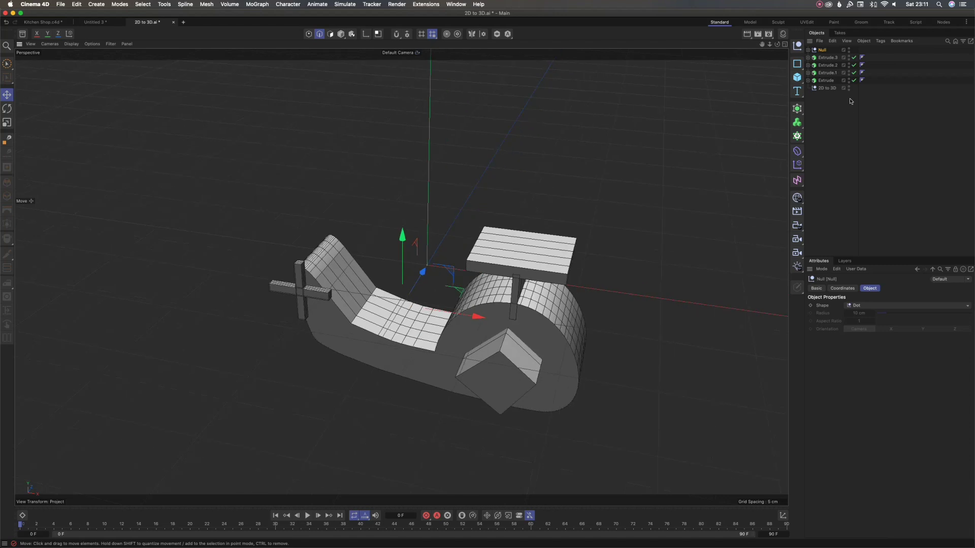
# Set the offset of Extrude.3, the main rotor blade above the body, to 0.5 cm.
pyautogui.keyDown('alt'); pyautogui.moveTo(420, 368); pyautogui.dragTo(538, 313); pyautogui.keyUp('alt')
pyautogui.scroll(5, 508, 305)
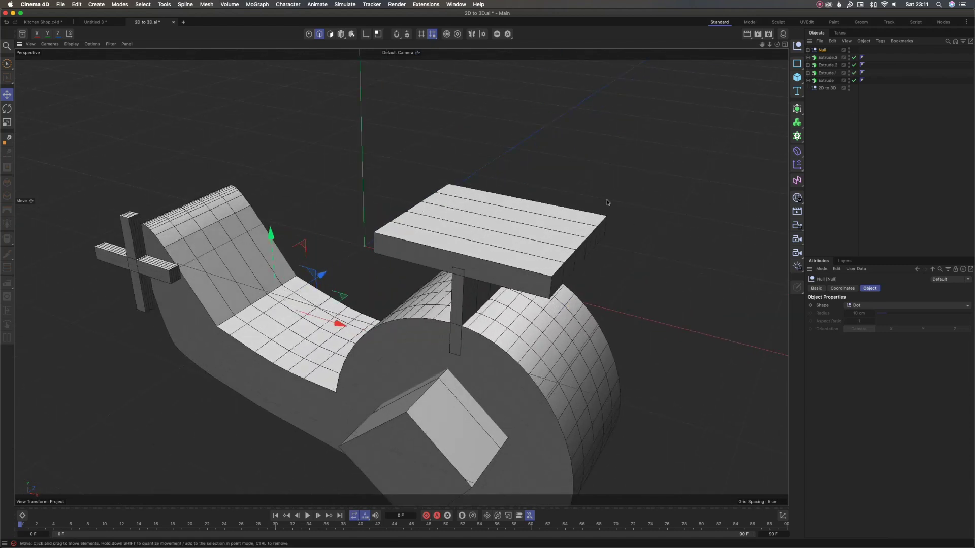
pyautogui.click(824, 57)
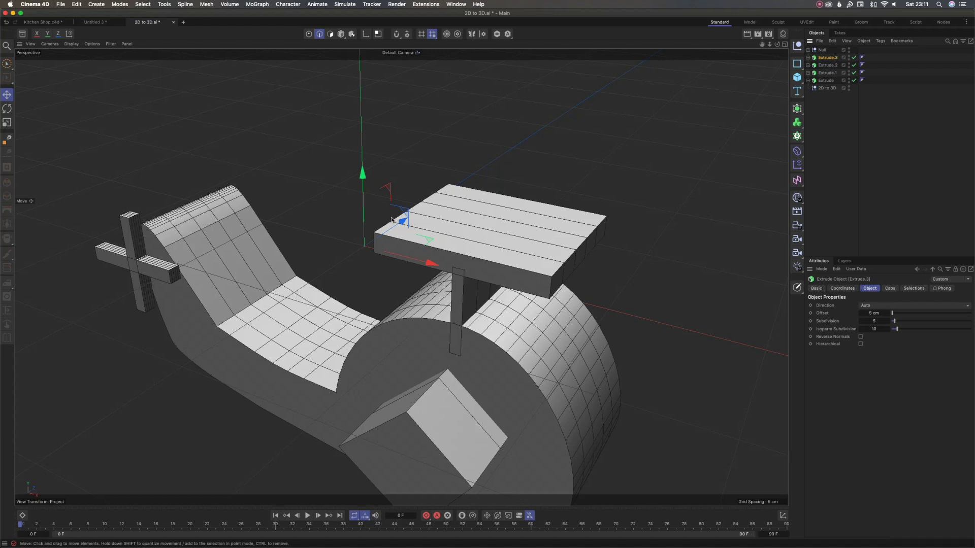
pyautogui.moveTo(403, 218); pyautogui.dragTo(445, 210)
pyautogui.press('super+z')
pyautogui.scroll(-4, 476, 292)
pyautogui.keyDown('alt'); pyautogui.moveTo(579, 336); pyautogui.dragTo(533, 335); pyautogui.keyUp('alt')
pyautogui.moveTo(450, 235); pyautogui.dragTo(471, 243)
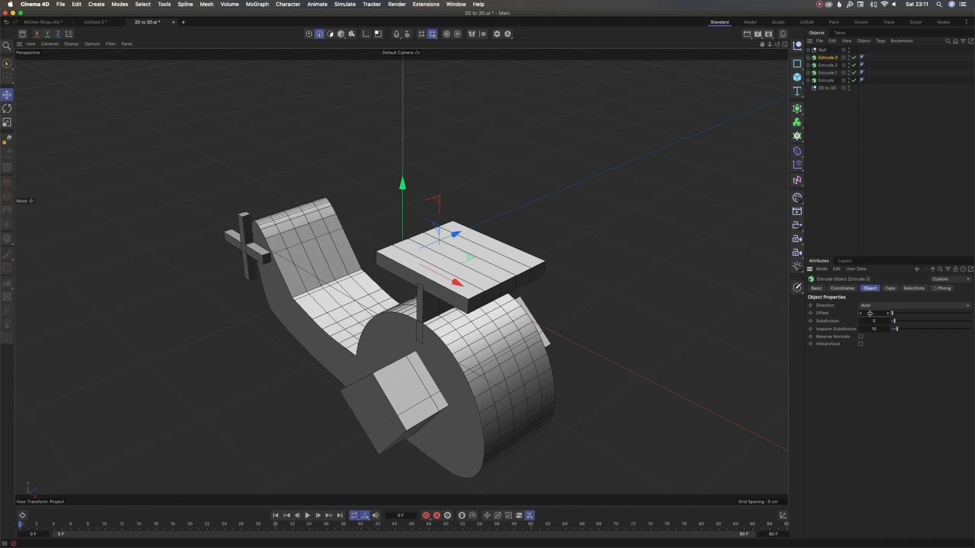
pyautogui.moveTo(869, 313); pyautogui.dragTo(870, 313)
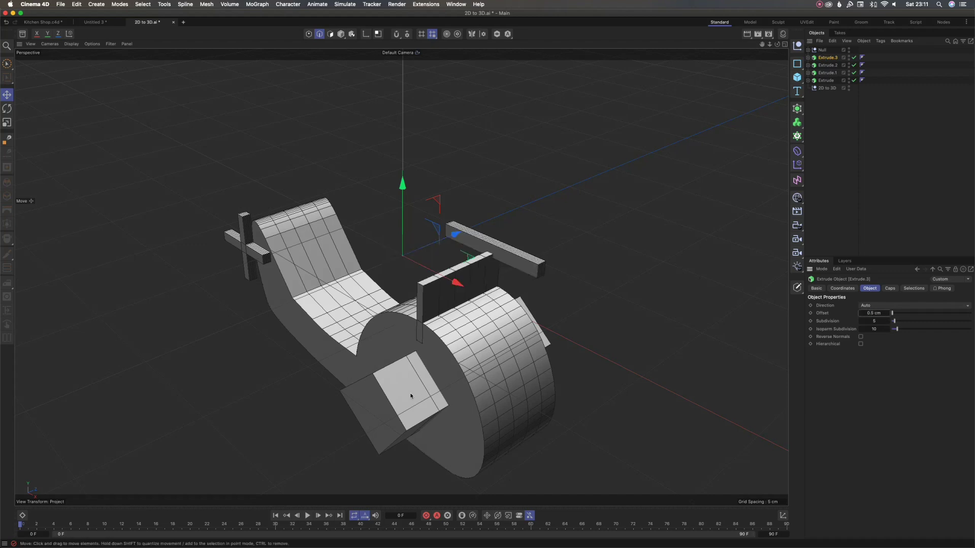
# Move the main rotor blade along Z until it is centred over the body's width.
pyautogui.keyDown('alt'); pyautogui.moveTo(447, 356); pyautogui.dragTo(395, 395); pyautogui.keyUp('alt')
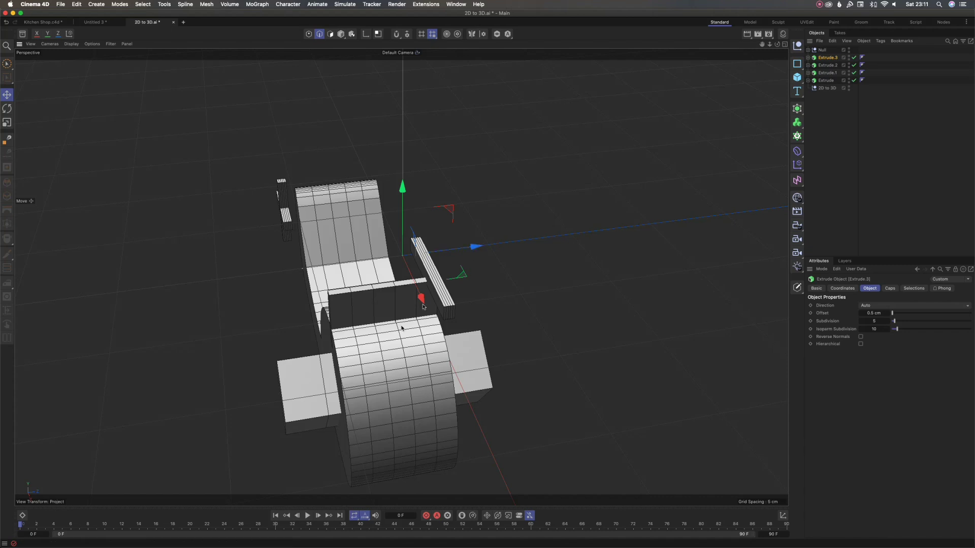
pyautogui.keyDown('alt'); pyautogui.moveTo(402, 328); pyautogui.dragTo(375, 343); pyautogui.keyUp('alt')
pyautogui.moveTo(488, 260); pyautogui.dragTo(444, 262)
pyautogui.keyDown('alt'); pyautogui.moveTo(366, 359); pyautogui.dragTo(421, 286); pyautogui.keyUp('alt')
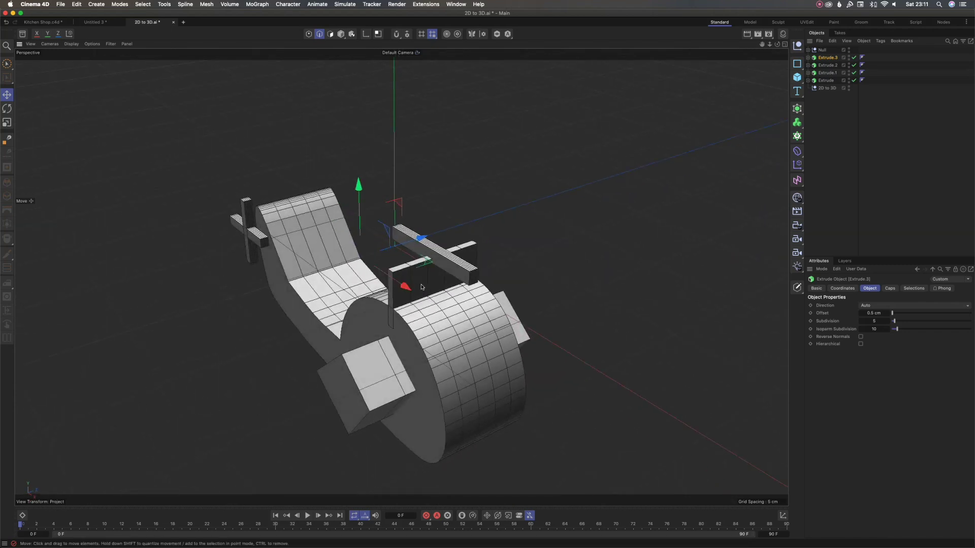
# Set the offset of Extrude.2, the rotor mast, to 0.25 cm and move it along Z to the middle beneath the blade.
pyautogui.click(825, 65)
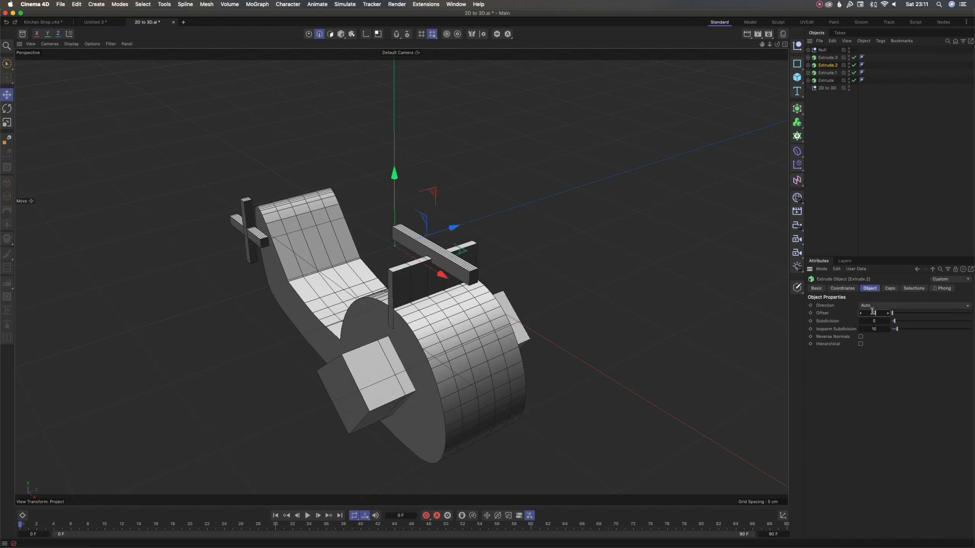
pyautogui.keyDown('alt'); pyautogui.moveTo(491, 316); pyautogui.dragTo(420, 327); pyautogui.keyUp('alt')
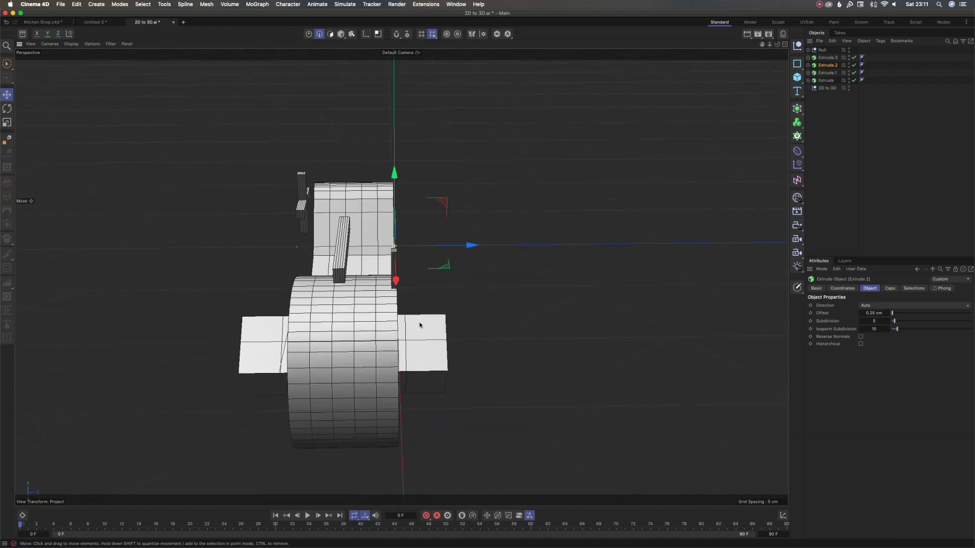
pyautogui.keyDown('alt'); pyautogui.moveTo(371, 274); pyautogui.dragTo(471, 243, button='right'); pyautogui.keyUp('alt')
pyautogui.moveTo(488, 225); pyautogui.dragTo(404, 227)
pyautogui.moveTo(304, 321)
pyautogui.keyDown('alt'); pyautogui.mouseDown()
pyautogui.moveTo(314, 288)
pyautogui.moveTo(304, 317)
pyautogui.mouseUp(); pyautogui.keyUp('alt')
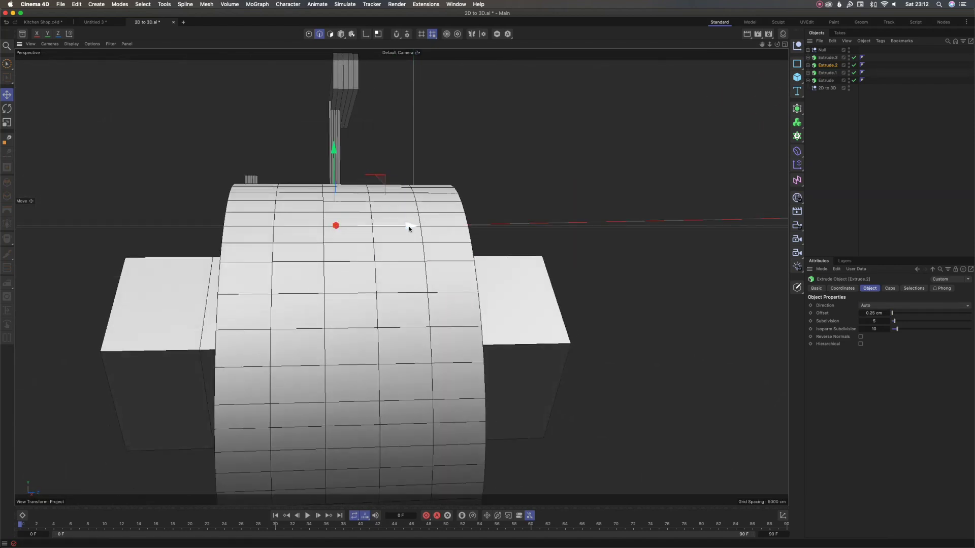
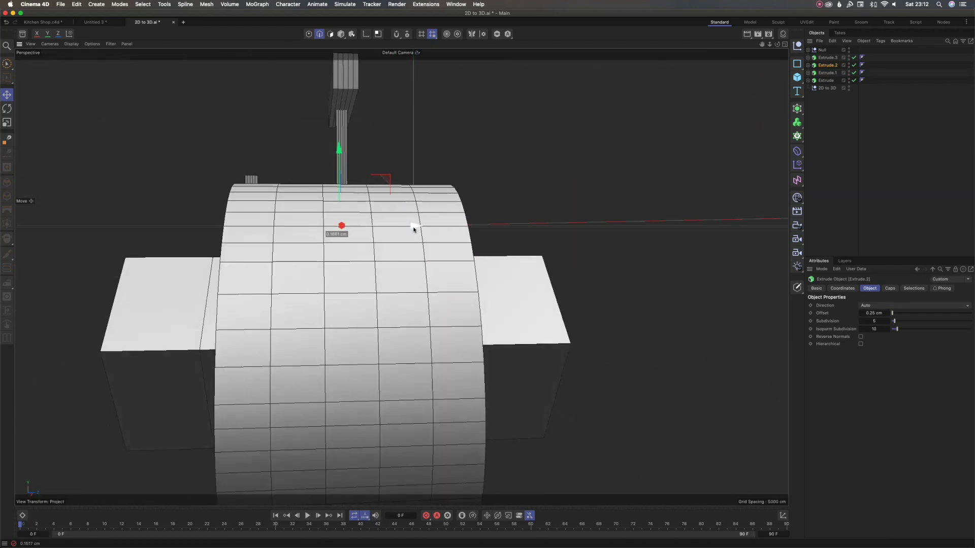
pyautogui.keyDown('alt'); pyautogui.moveTo(411, 231); pyautogui.dragTo(419, 265); pyautogui.keyUp('alt')
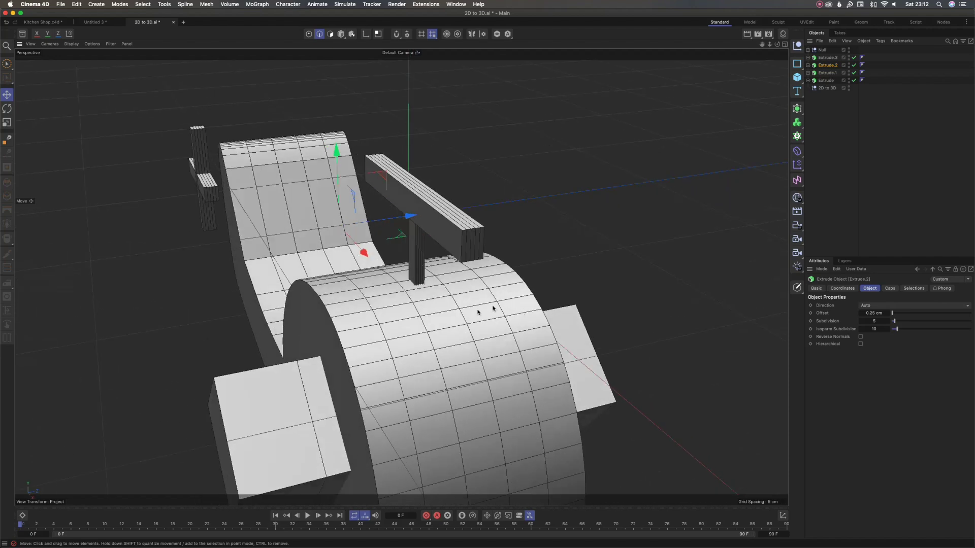
# Examine the extruded helicopter from all sides to check the placement of the rotors, mast and side parts.
pyautogui.scroll(-6, 478, 313)
pyautogui.keyDown('alt'); pyautogui.moveTo(478, 312); pyautogui.dragTo(240, 302); pyautogui.keyUp('alt')
pyautogui.scroll(3, 519, 315)
pyautogui.keyDown('alt'); pyautogui.moveTo(271, 343); pyautogui.dragTo(657, 435); pyautogui.keyUp('alt')
pyautogui.scroll(3, 492, 348)
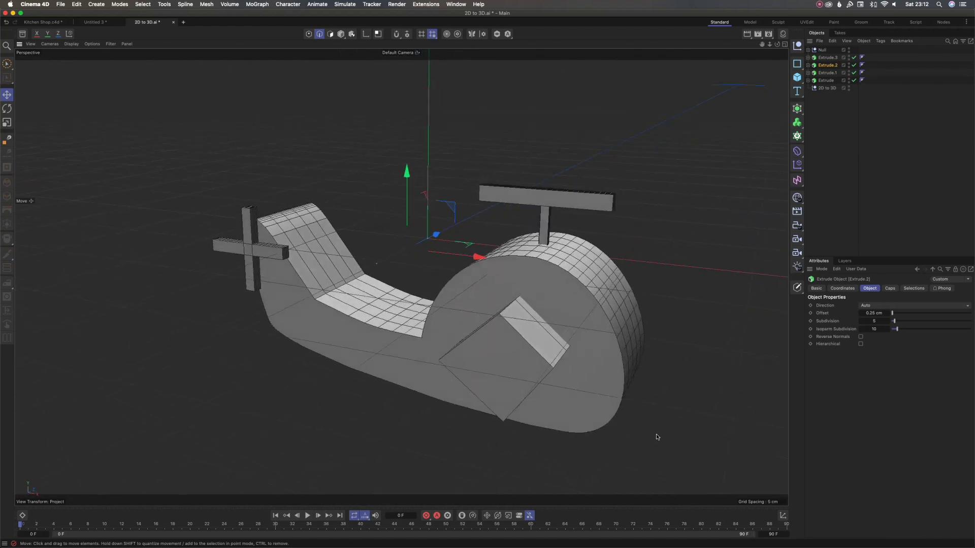
pyautogui.scroll(3, 643, 435)
pyautogui.scroll(-5, 561, 368)
pyautogui.keyDown('alt'); pyautogui.moveTo(497, 346); pyautogui.dragTo(401, 336); pyautogui.keyUp('alt')
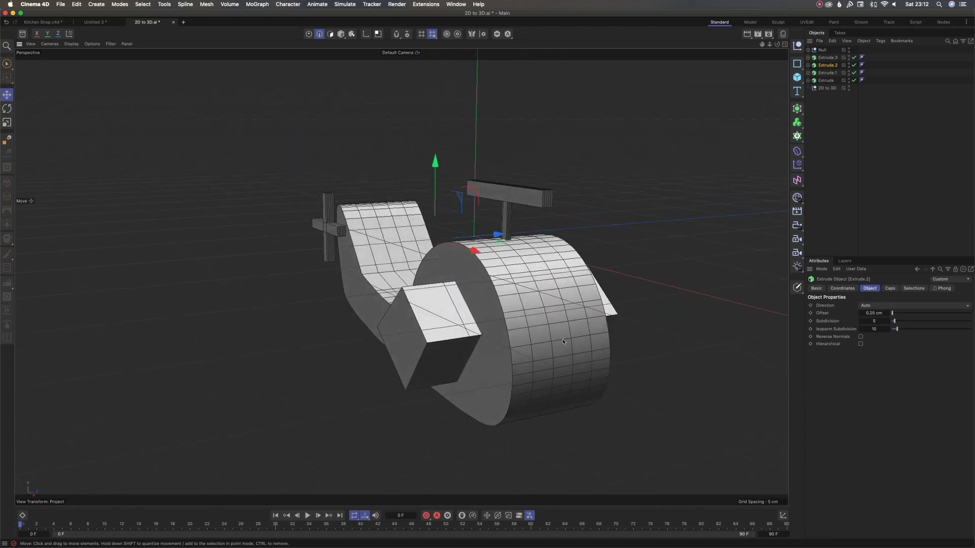
pyautogui.scroll(2, 566, 342)
pyautogui.keyDown('alt'); pyautogui.moveTo(565, 341); pyautogui.dragTo(576, 342); pyautogui.keyUp('alt')
pyautogui.keyDown('alt'); pyautogui.moveTo(200, 304); pyautogui.dragTo(548, 347); pyautogui.keyUp('alt')
pyautogui.keyDown('alt'); pyautogui.moveTo(549, 313); pyautogui.dragTo(412, 260); pyautogui.keyUp('alt')
pyautogui.keyDown('alt'); pyautogui.moveTo(581, 285); pyautogui.dragTo(574, 309); pyautogui.keyUp('alt')
# Merge the tail rotor null into a single polygon object with Connect Objects + Delete.
pyautogui.click(838, 164)
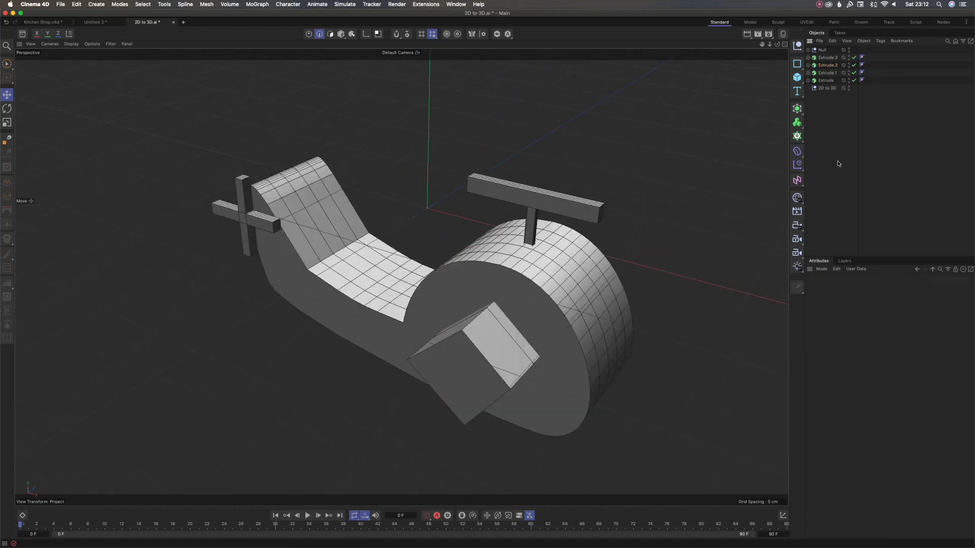
pyautogui.click(246, 218)
pyautogui.click(818, 51)
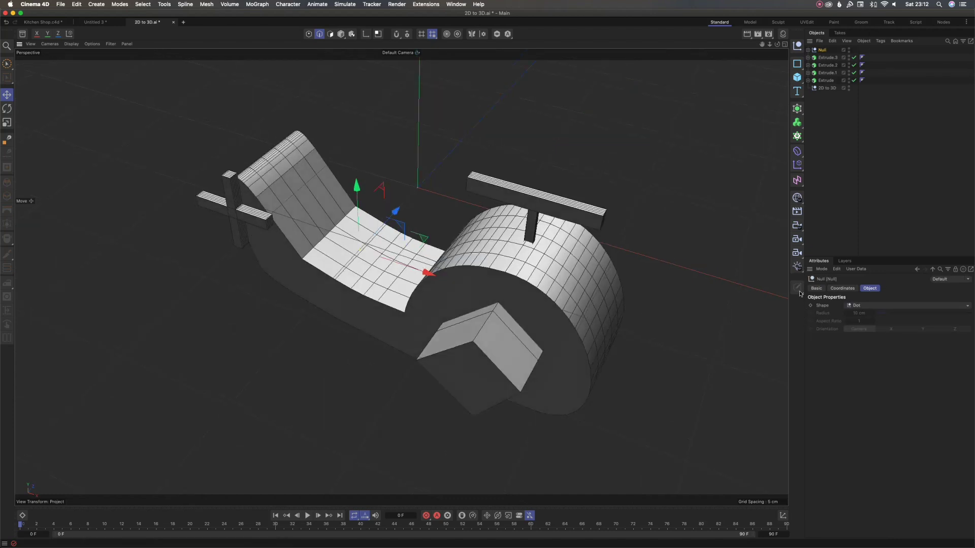
pyautogui.rightClick(819, 49)
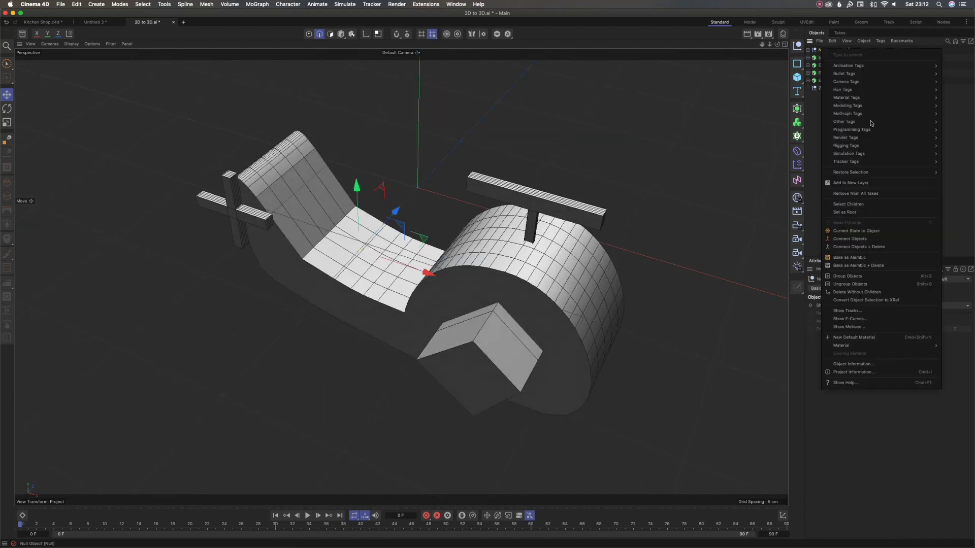
pyautogui.click(864, 247)
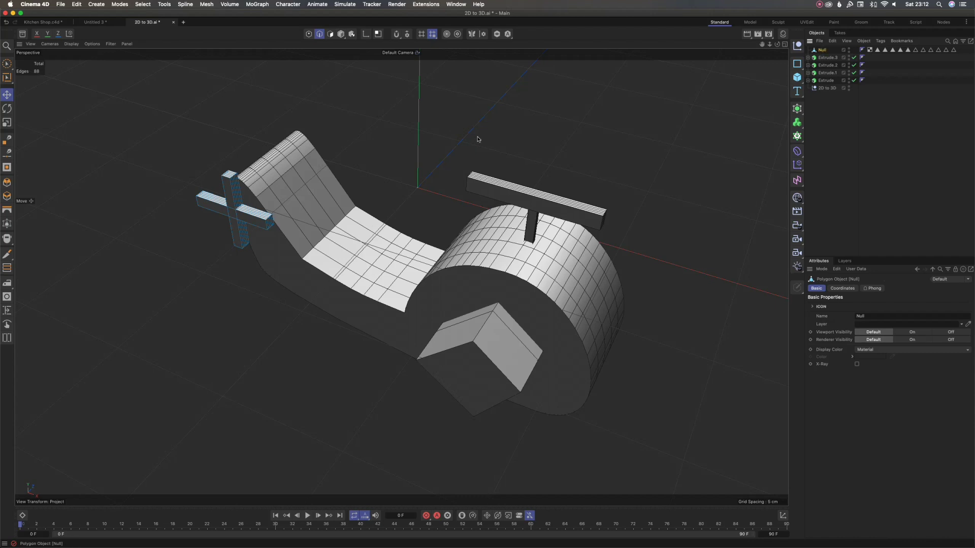
pyautogui.click(258, 218)
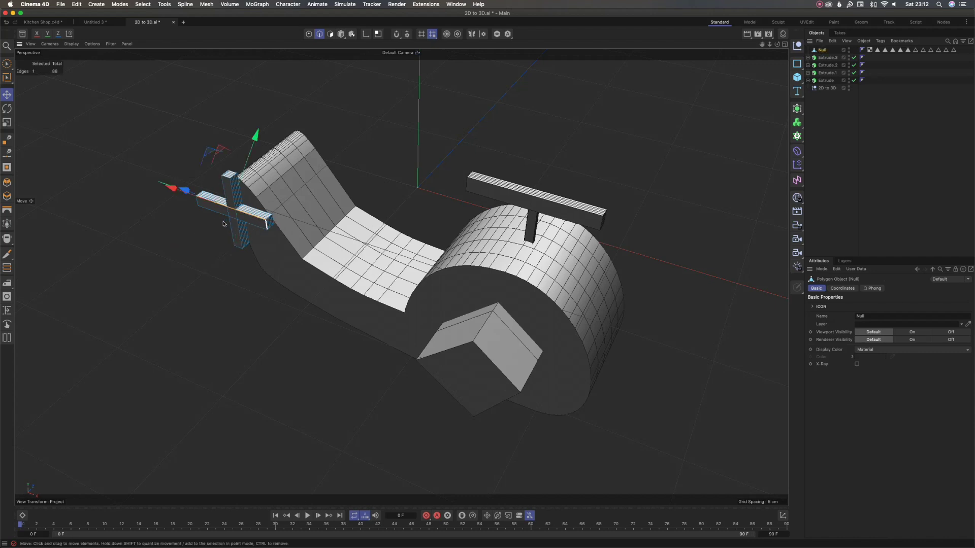
pyautogui.keyDown('alt'); pyautogui.moveTo(208, 222); pyautogui.dragTo(325, 234); pyautogui.keyUp('alt')
pyautogui.scroll(5, 232, 206)
pyautogui.scroll(-5, 297, 237)
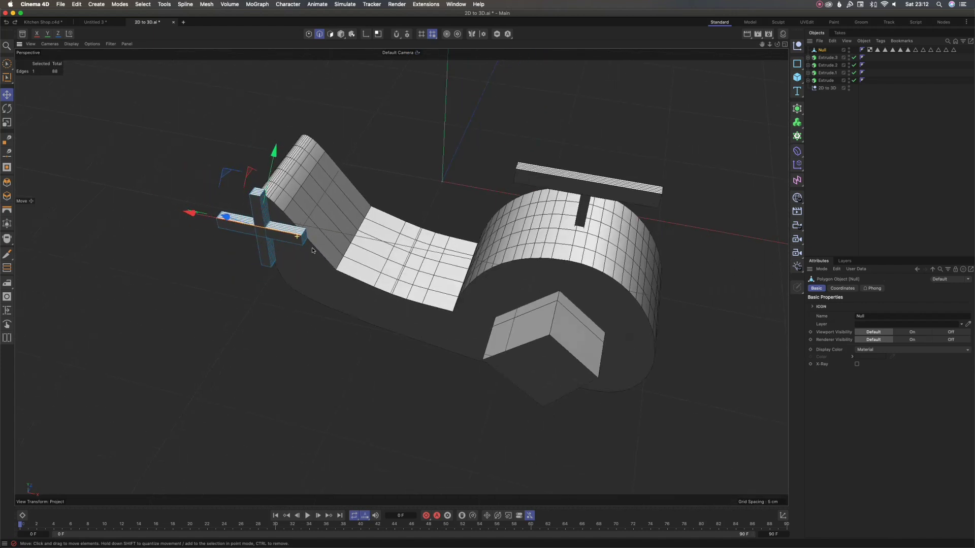
pyautogui.scroll(-3, 356, 228)
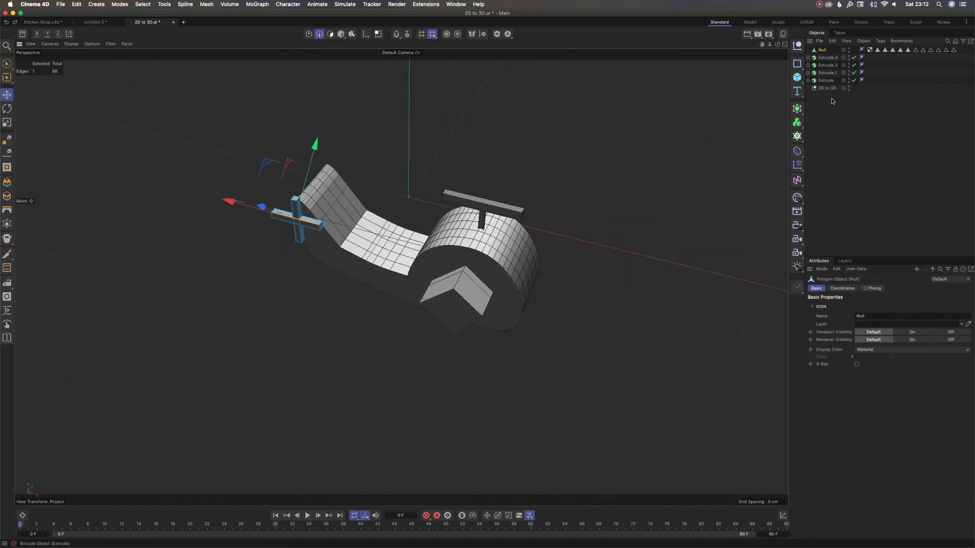
# Switch to Model mode and centre the axis of the tail rotor, Null, on its geometry with Center Axis to.
pyautogui.click(831, 101)
pyautogui.click(822, 49)
pyautogui.click(341, 34)
pyautogui.keyDown('alt'); pyautogui.moveTo(358, 217); pyautogui.dragTo(345, 239); pyautogui.keyUp('alt')
pyautogui.scroll(5, 389, 264)
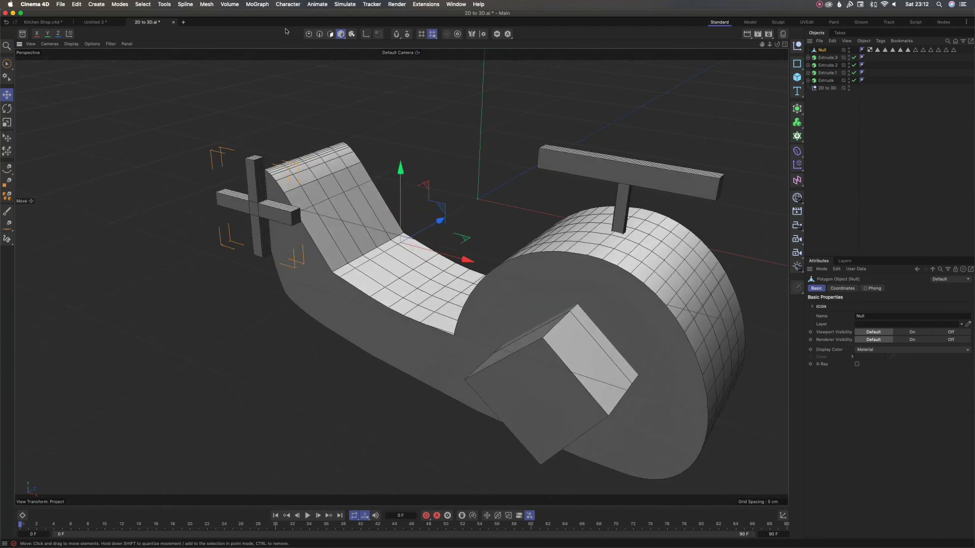
pyautogui.click(169, 7)
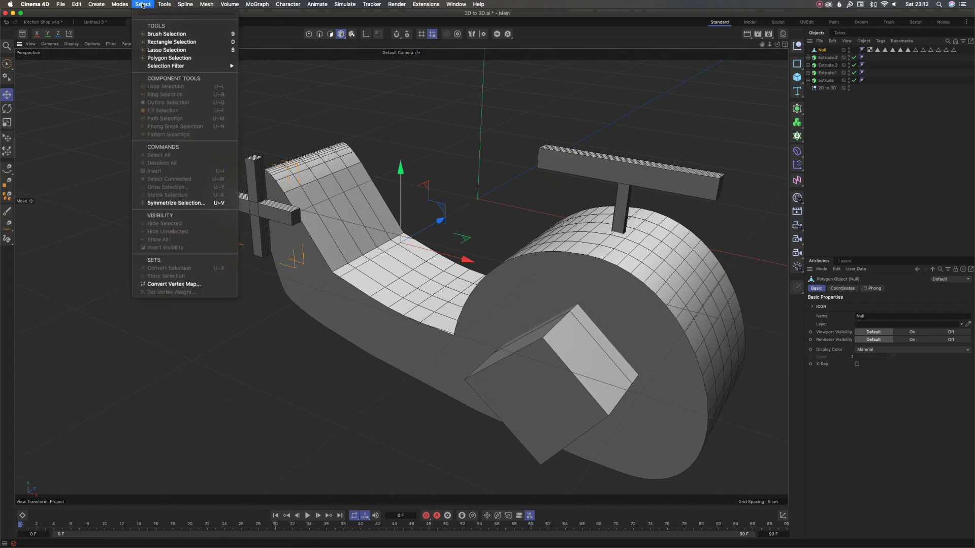
pyautogui.moveTo(223, 145)
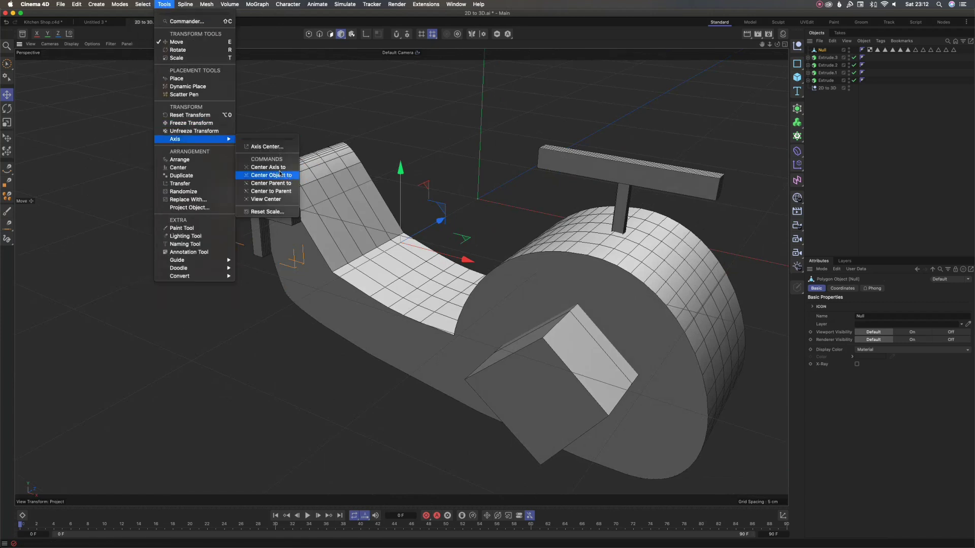
pyautogui.click(274, 168)
# Examine the tail rotor and the position of its axis up close and from several angles.
pyautogui.keyDown('alt'); pyautogui.moveTo(296, 187); pyautogui.dragTo(447, 213); pyautogui.keyUp('alt')
pyautogui.keyDown('alt'); pyautogui.moveTo(252, 179); pyautogui.dragTo(320, 187, button='right'); pyautogui.keyUp('alt')
pyautogui.keyDown('alt'); pyautogui.moveTo(320, 224); pyautogui.dragTo(195, 192); pyautogui.keyUp('alt')
pyautogui.keyDown('alt'); pyautogui.moveTo(215, 242); pyautogui.dragTo(280, 256); pyautogui.keyUp('alt')
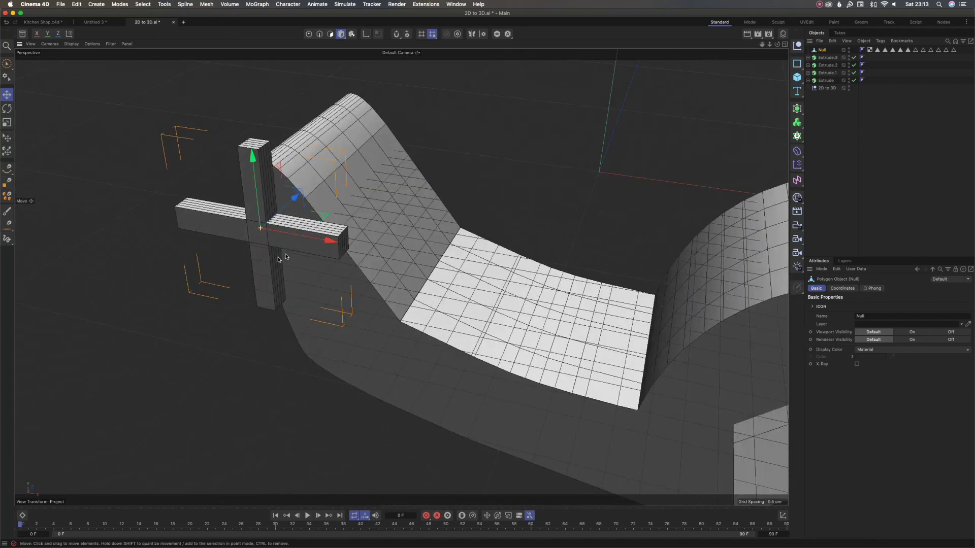
pyautogui.keyDown('alt'); pyautogui.moveTo(280, 257); pyautogui.dragTo(254, 251, button='right'); pyautogui.keyUp('alt')
pyautogui.keyDown('alt'); pyautogui.moveTo(254, 252); pyautogui.dragTo(279, 258); pyautogui.keyUp('alt')
pyautogui.keyDown('alt'); pyautogui.moveTo(259, 250); pyautogui.dragTo(242, 257, button='right'); pyautogui.keyUp('alt')
pyautogui.keyDown('alt'); pyautogui.moveTo(242, 258); pyautogui.dragTo(253, 264); pyautogui.keyUp('alt')
pyautogui.click(164, 4)
pyautogui.moveTo(215, 144)
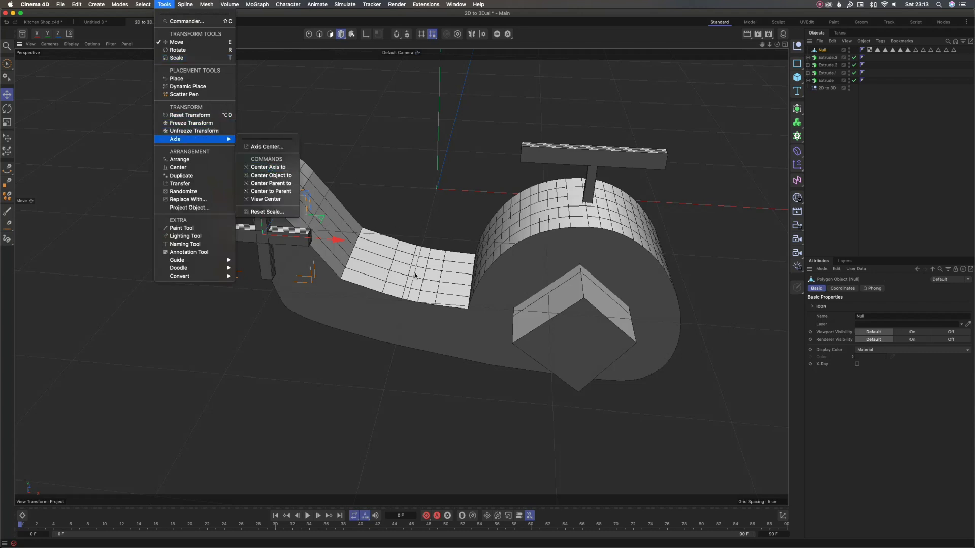
pyautogui.click(415, 275)
pyautogui.keyDown('alt'); pyautogui.moveTo(273, 241); pyautogui.dragTo(260, 252); pyautogui.keyUp('alt')
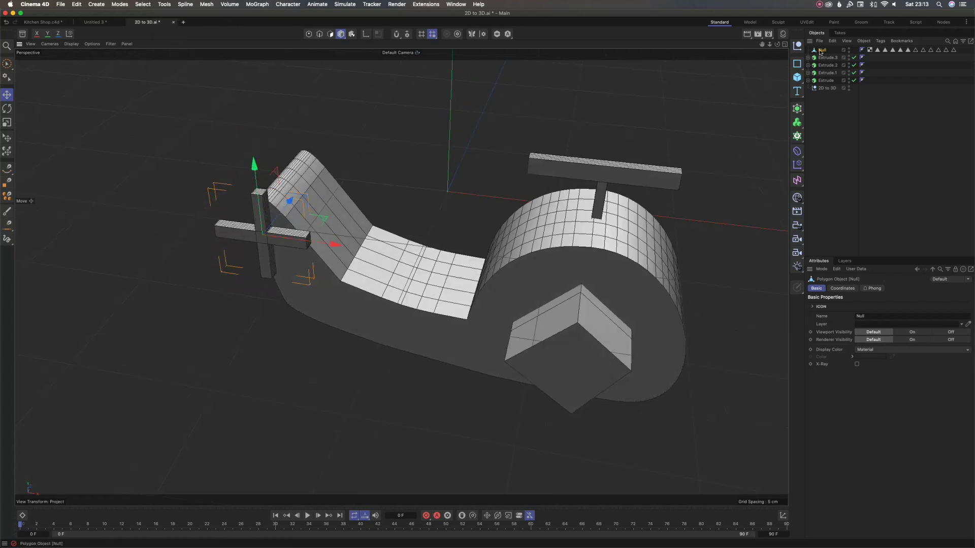
pyautogui.keyDown('alt'); pyautogui.moveTo(413, 264); pyautogui.dragTo(383, 265); pyautogui.keyUp('alt')
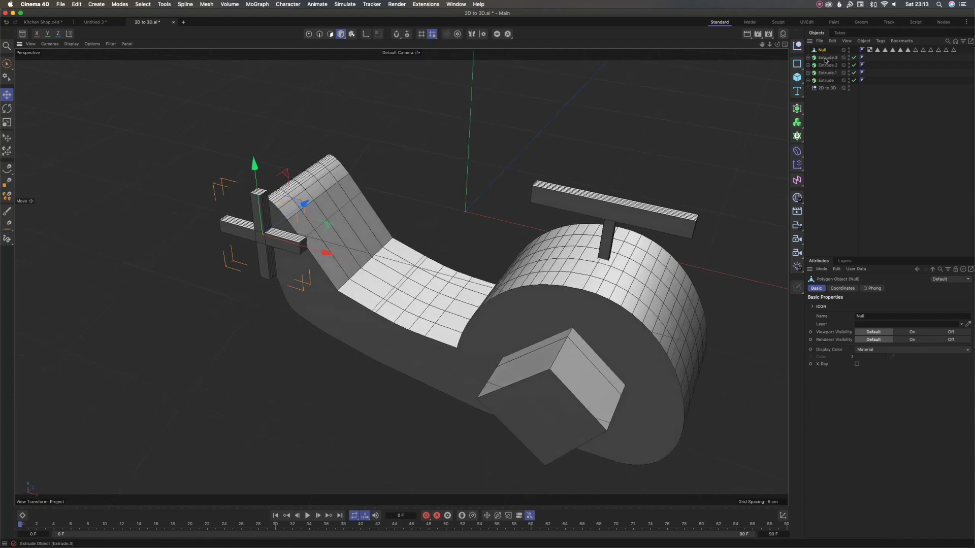
# Try a different offset on the main rotor blade, Extrude.3, and undo the change.
pyautogui.click(825, 57)
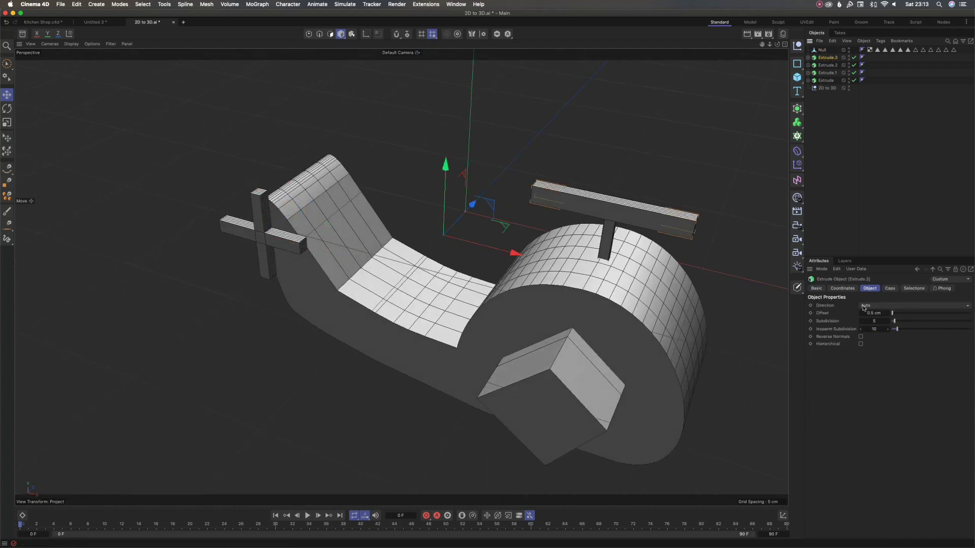
pyautogui.moveTo(868, 311); pyautogui.dragTo(894, 312)
pyautogui.press('super+z')
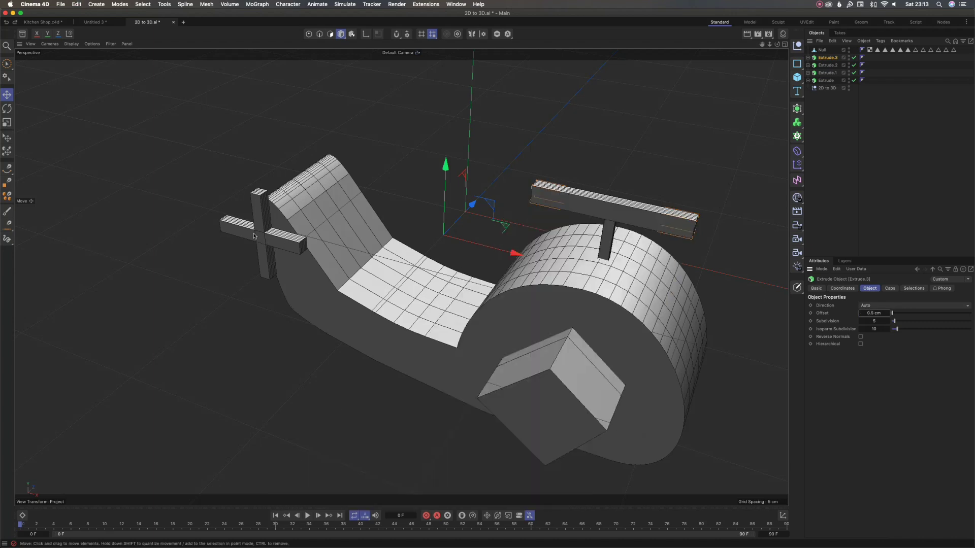
pyautogui.scroll(3, 268, 233)
pyautogui.scroll(-3, 292, 234)
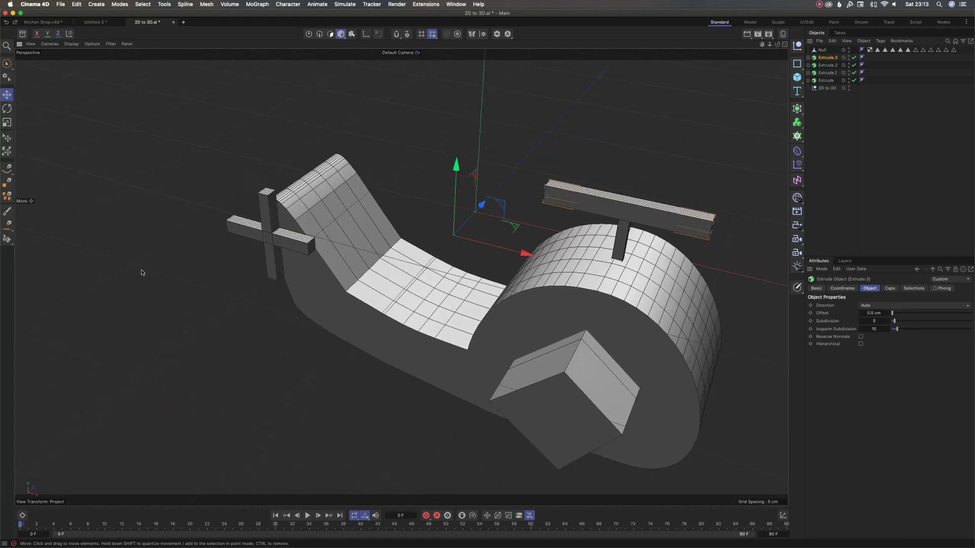
pyautogui.scroll(-2, 255, 249)
# Scale the tail rotor along Z to about 38% of its depth so the blades are thinner.
pyautogui.click(263, 244)
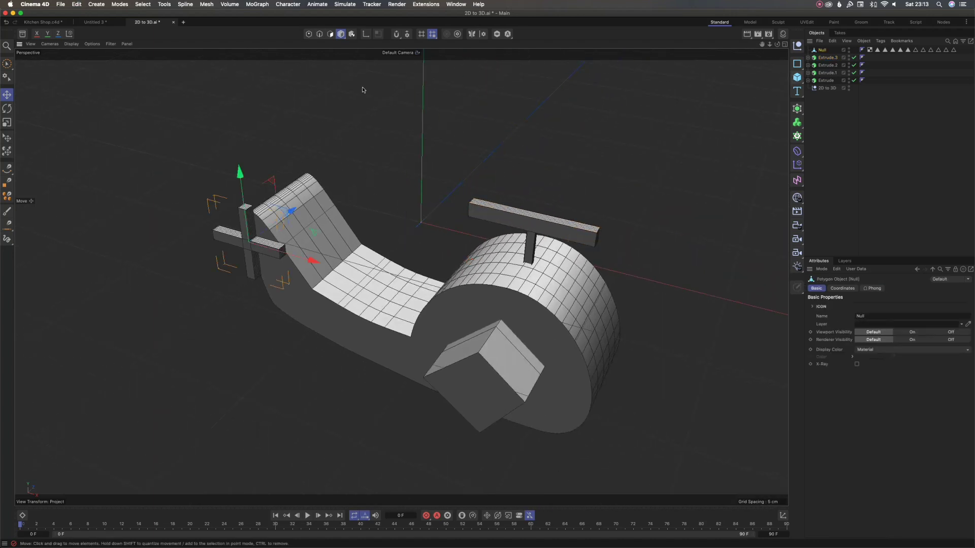
pyautogui.press('t')
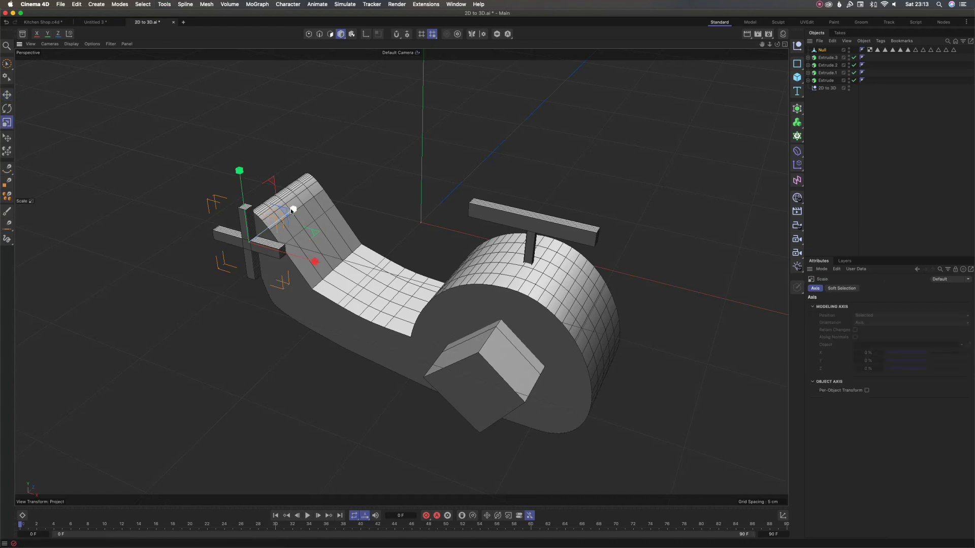
pyautogui.moveTo(294, 210); pyautogui.dragTo(277, 225)
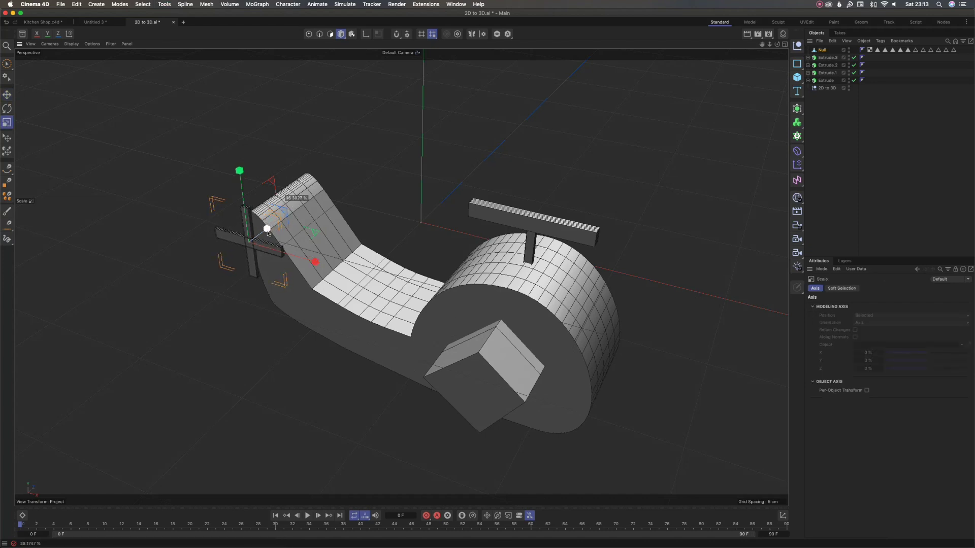
pyautogui.scroll(10, 273, 232)
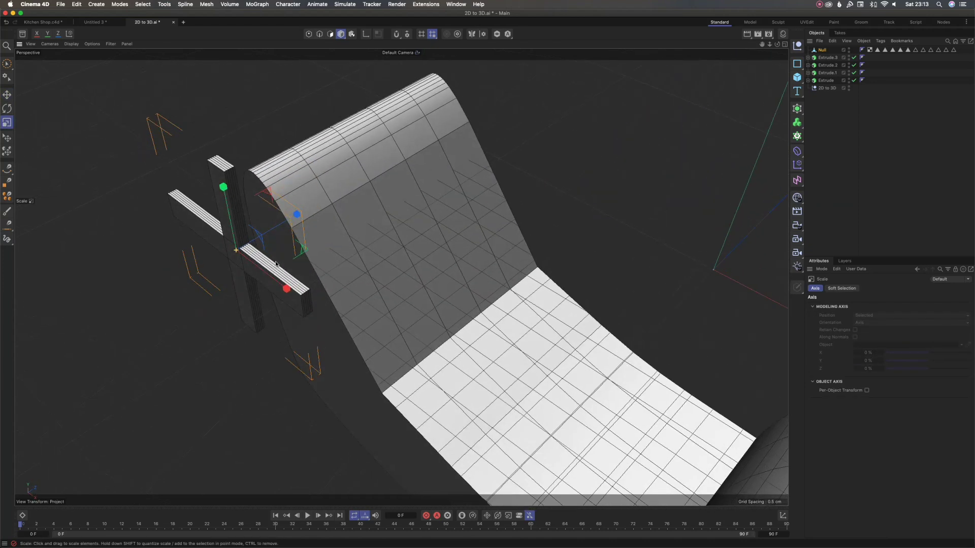
pyautogui.scroll(-10, 490, 220)
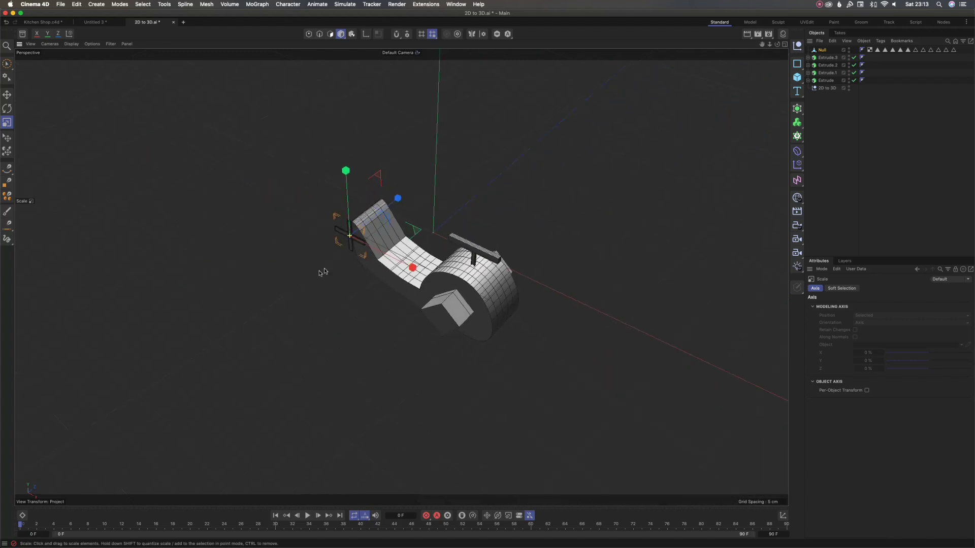
# Convert the main rotor blade, Extrude.3, into a single polygon object with Connect Objects + Delete.
pyautogui.keyDown('alt'); pyautogui.moveTo(490, 221); pyautogui.dragTo(602, 220, button='right'); pyautogui.keyUp('alt')
pyautogui.keyDown('alt'); pyautogui.moveTo(325, 228); pyautogui.dragTo(163, 257); pyautogui.keyUp('alt')
pyautogui.keyDown('alt'); pyautogui.moveTo(163, 257); pyautogui.dragTo(145, 258, button='right'); pyautogui.keyUp('alt')
pyautogui.keyDown('alt'); pyautogui.moveTo(272, 265); pyautogui.dragTo(168, 263, button='right'); pyautogui.keyUp('alt')
pyautogui.keyDown('alt'); pyautogui.moveTo(428, 320); pyautogui.dragTo(485, 323, button='right'); pyautogui.keyUp('alt')
pyautogui.keyDown('alt'); pyautogui.moveTo(409, 327); pyautogui.dragTo(523, 292); pyautogui.keyUp('alt')
pyautogui.click(485, 308)
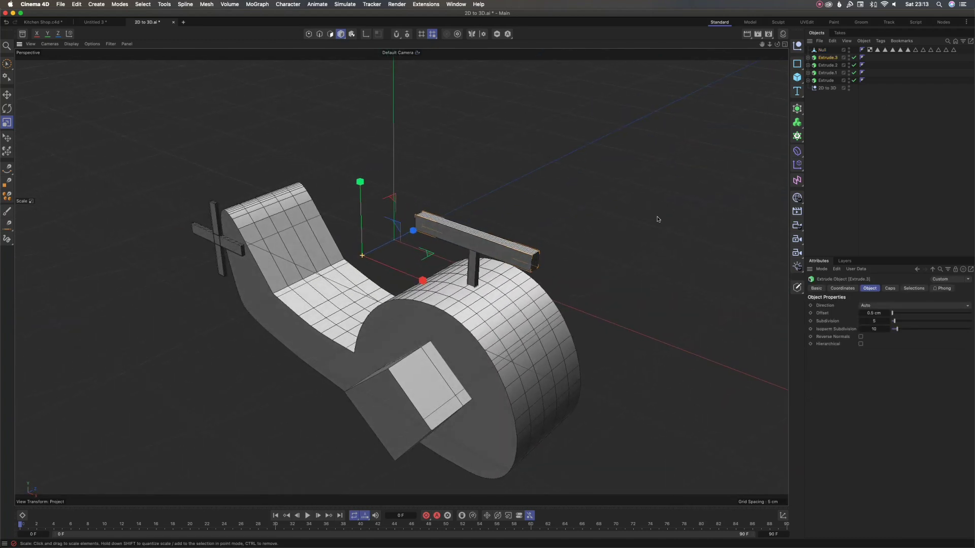
pyautogui.rightClick(824, 58)
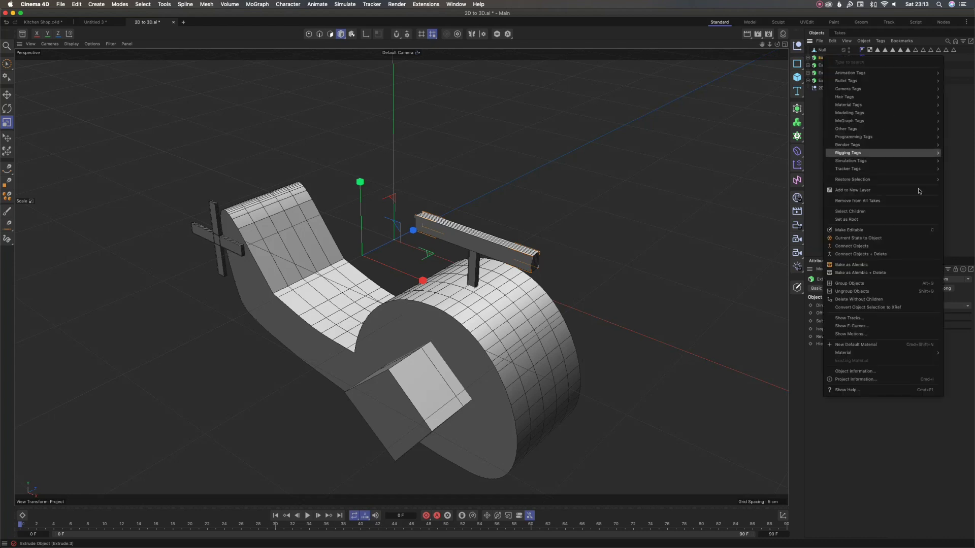
pyautogui.click(866, 254)
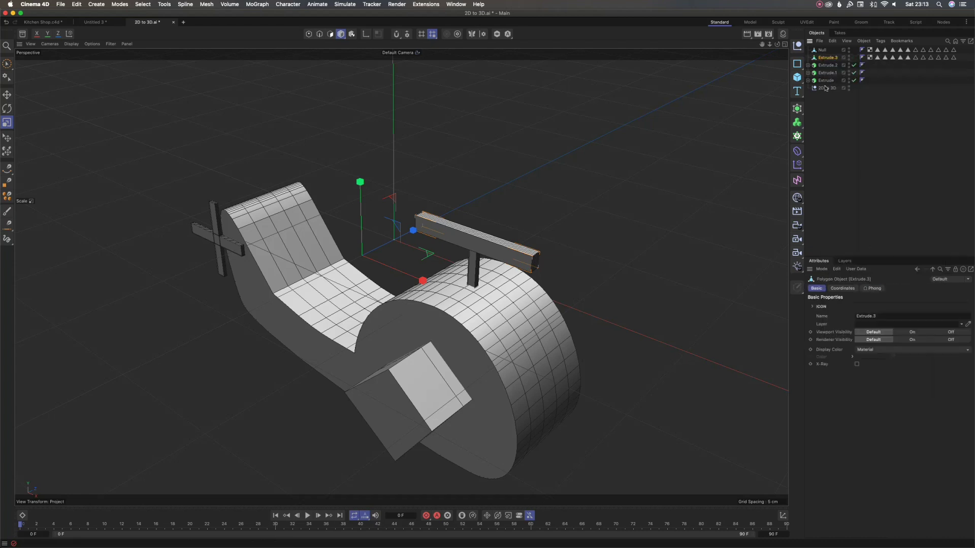
# Centre the axis of the main rotor blade on its geometry with Center Axis to.
pyautogui.keyDown('alt'); pyautogui.moveTo(432, 298); pyautogui.dragTo(500, 325); pyautogui.keyUp('alt')
pyautogui.click(161, 4)
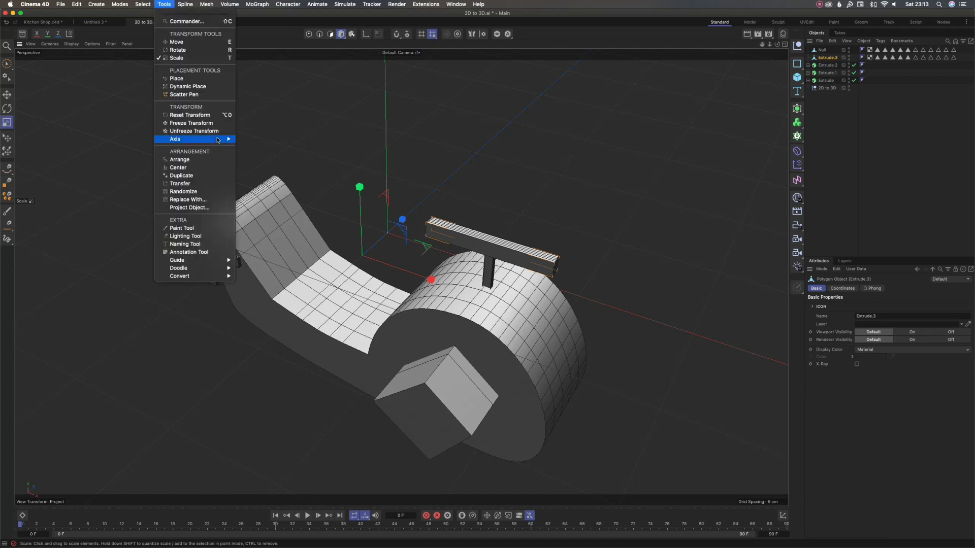
pyautogui.moveTo(218, 139)
pyautogui.click(266, 168)
# Scale the main rotor blade wider along Z and flatten it along Y into a thin plate.
pyautogui.keyDown('alt'); pyautogui.moveTo(464, 305); pyautogui.dragTo(366, 261); pyautogui.keyUp('alt')
pyautogui.keyDown('alt'); pyautogui.moveTo(448, 263); pyautogui.dragTo(527, 276, button='right'); pyautogui.keyUp('alt')
pyautogui.moveTo(529, 253); pyautogui.dragTo(699, 237)
pyautogui.keyDown('alt'); pyautogui.moveTo(518, 284); pyautogui.dragTo(481, 243); pyautogui.keyUp('alt')
pyautogui.moveTo(453, 182); pyautogui.dragTo(464, 254)
# Move the flattened rotor blade down along Y by about 0.14 cm so it sits on top of the mast.
pyautogui.keyDown('alt'); pyautogui.moveTo(453, 317); pyautogui.dragTo(480, 298); pyautogui.keyUp('alt')
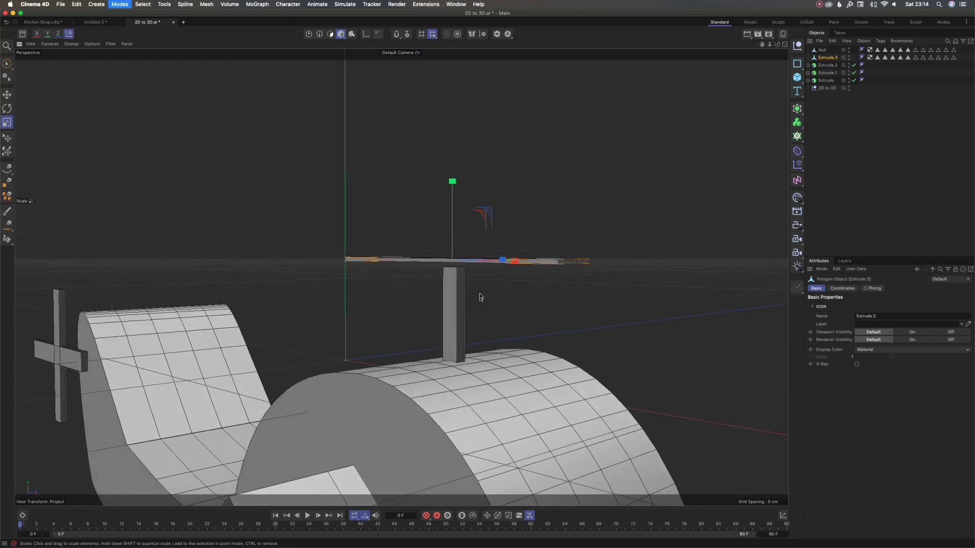
pyautogui.press('r')
pyautogui.press('e')
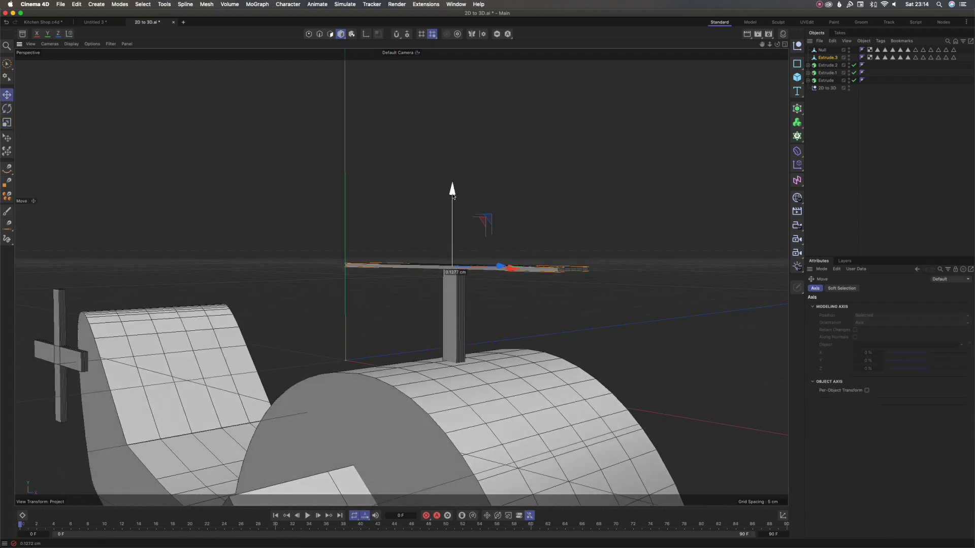
pyautogui.keyDown('alt'); pyautogui.moveTo(599, 193); pyautogui.dragTo(641, 239); pyautogui.keyUp('alt')
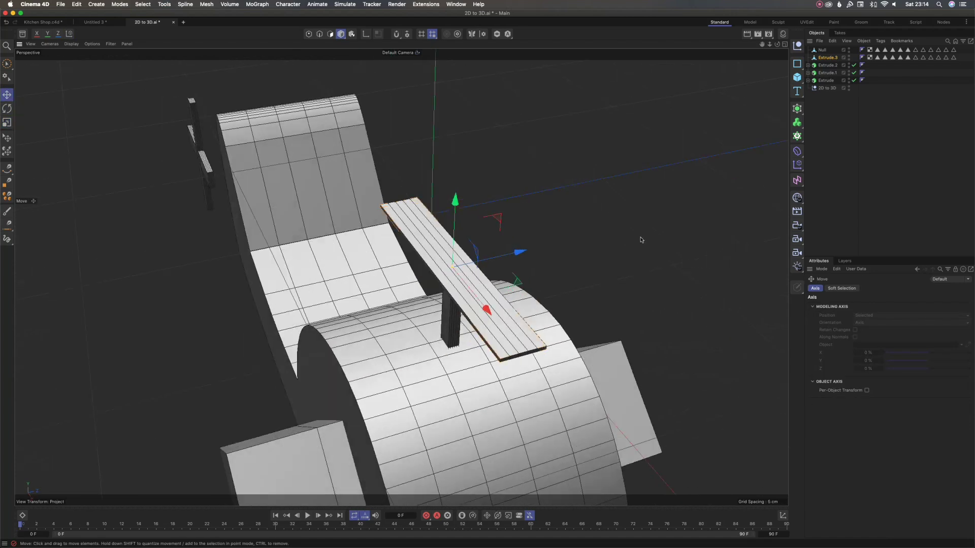
# Duplicate the rotor blade with rotation order XYZ and rotate the copy about Y until it crosses the first blade perpendicularly.
pyautogui.click(825, 58)
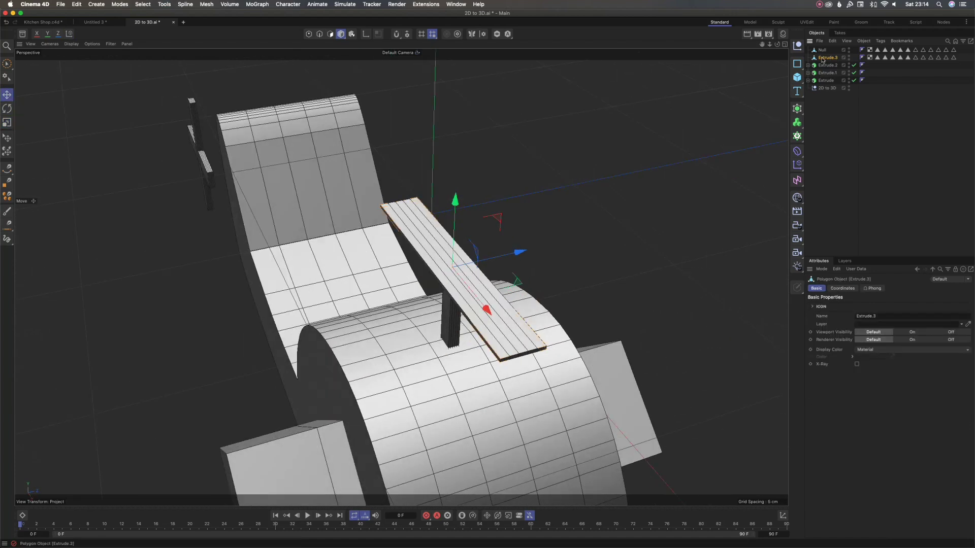
pyautogui.click(843, 288)
pyautogui.click(876, 344)
pyautogui.click(874, 353)
pyautogui.moveTo(899, 324); pyautogui.dragTo(899, 324)
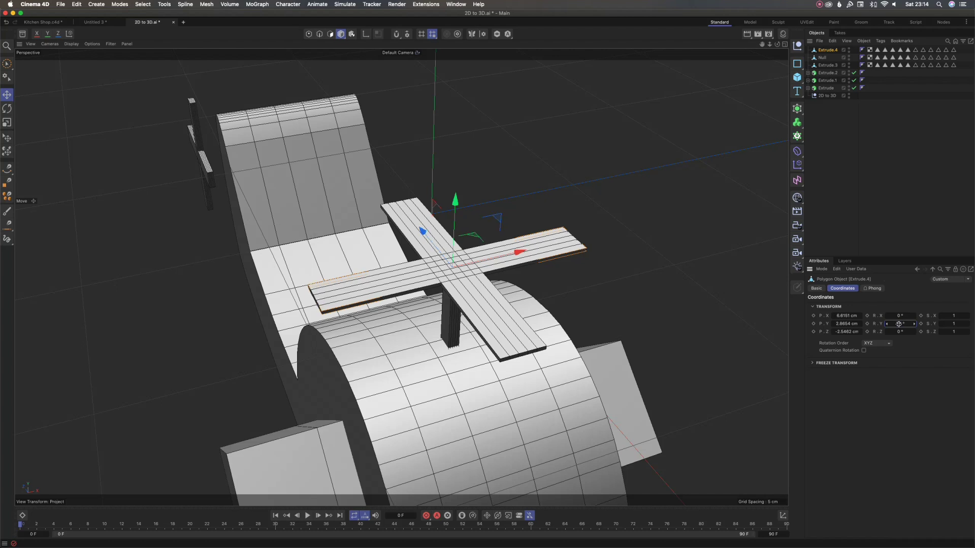
# Group the two crossed main rotor blades and merge them into one polygon object with Connect Objects + Delete.
pyautogui.moveTo(827, 55); pyautogui.dragTo(827, 51)
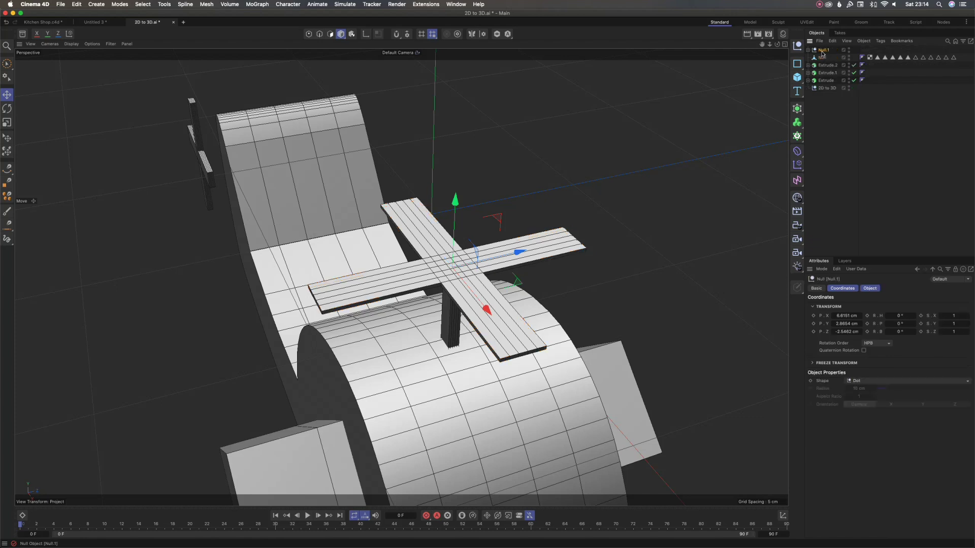
pyautogui.rightClick(824, 53)
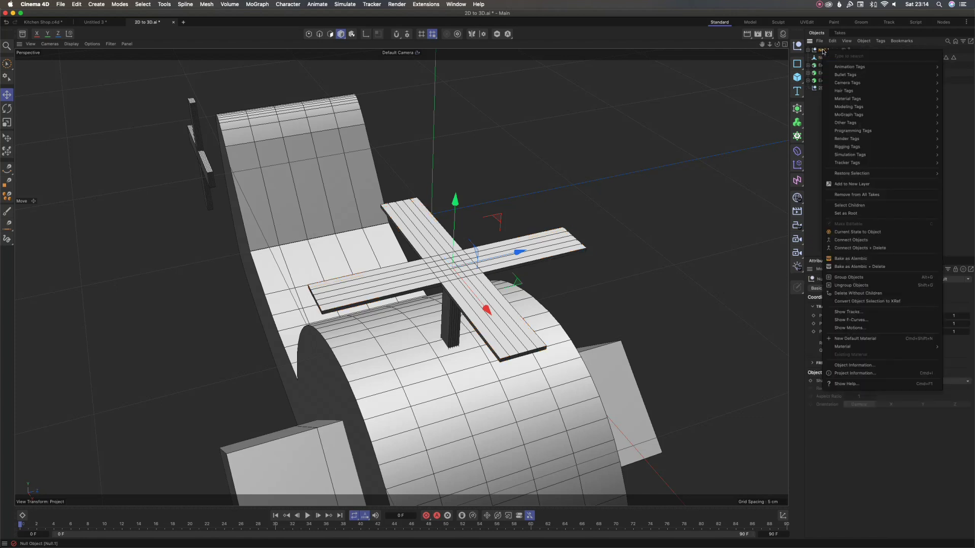
pyautogui.click(869, 279)
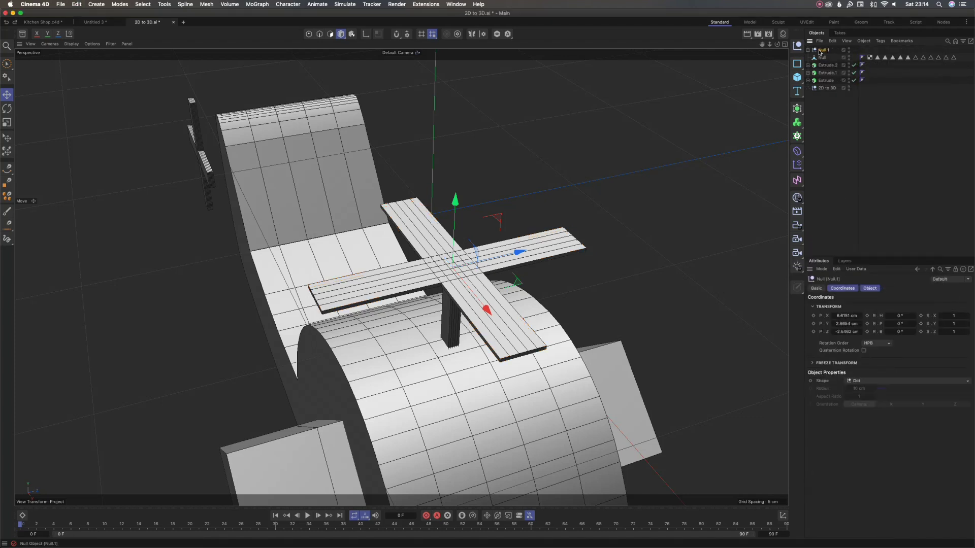
pyautogui.rightClick(819, 53)
pyautogui.click(870, 251)
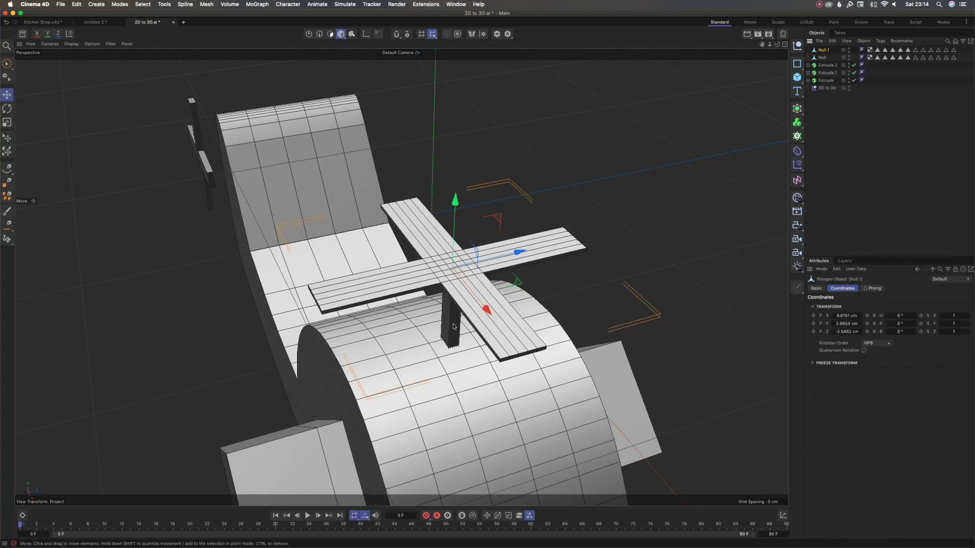
# Make the rotor mast, Extrude.2, editable as a polygon object.
pyautogui.click(456, 371)
pyautogui.keyDown('alt'); pyautogui.moveTo(456, 371); pyautogui.dragTo(497, 321); pyautogui.keyUp('alt')
pyautogui.scroll(-2, 496, 320)
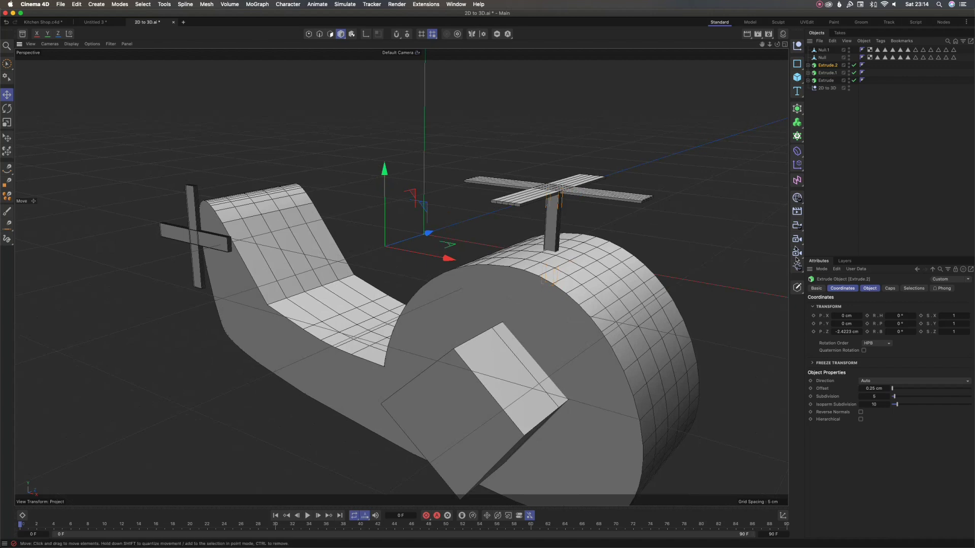
pyautogui.click(797, 288)
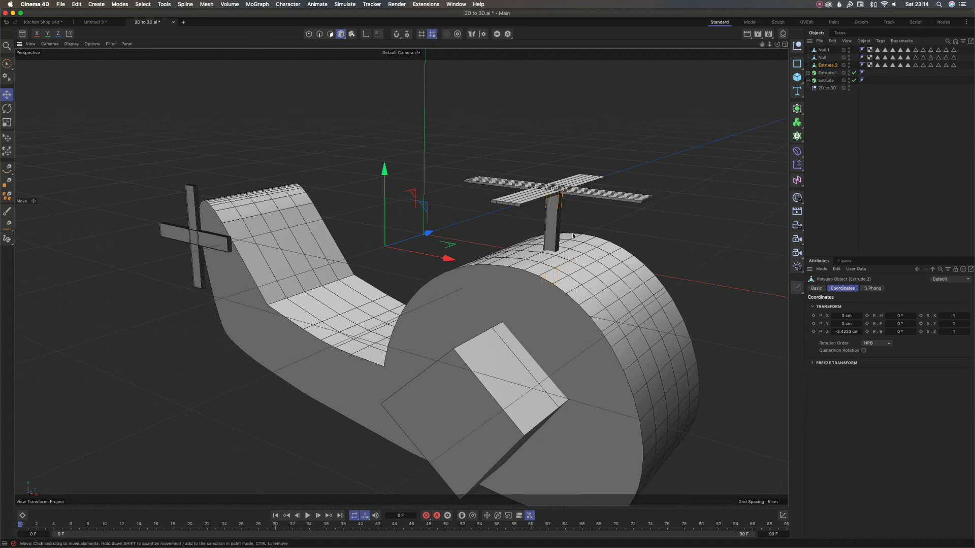
pyautogui.scroll(-1, 255, 128)
# Centre the axis of the rotor mast, Extrude.2, on its own geometry with Center Axis to.
pyautogui.click(121, 4)
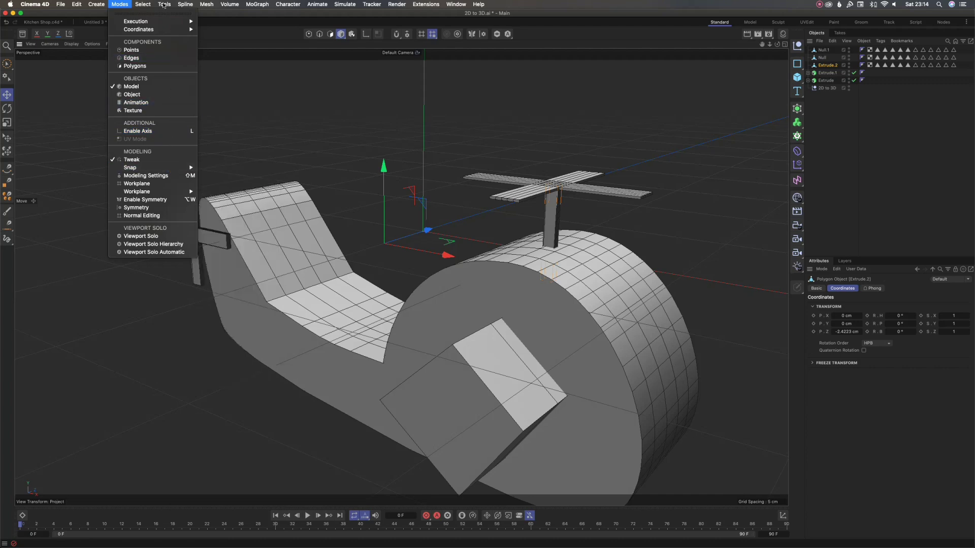
pyautogui.moveTo(164, 4)
pyautogui.moveTo(234, 141)
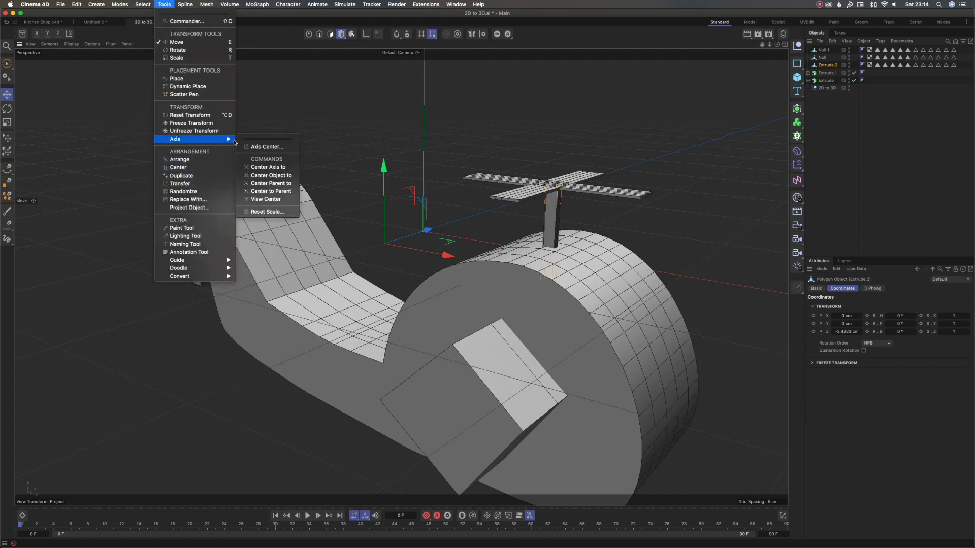
pyautogui.click(268, 167)
# Make the main rotor blades, Null.1, a child of the rotor mast, Extrude.2.
pyautogui.keyDown('alt'); pyautogui.moveTo(487, 304); pyautogui.dragTo(540, 249); pyautogui.keyUp('alt')
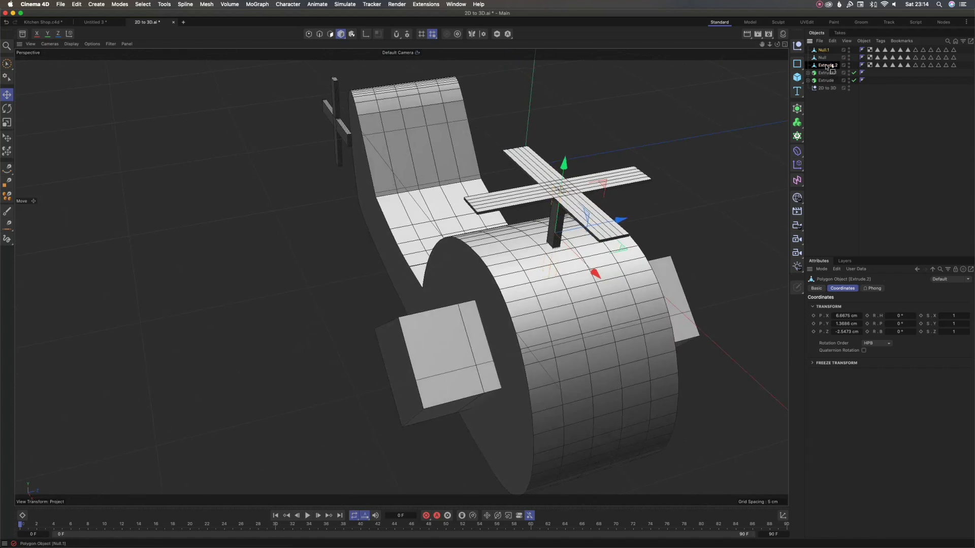
pyautogui.moveTo(826, 67); pyautogui.dragTo(825, 66)
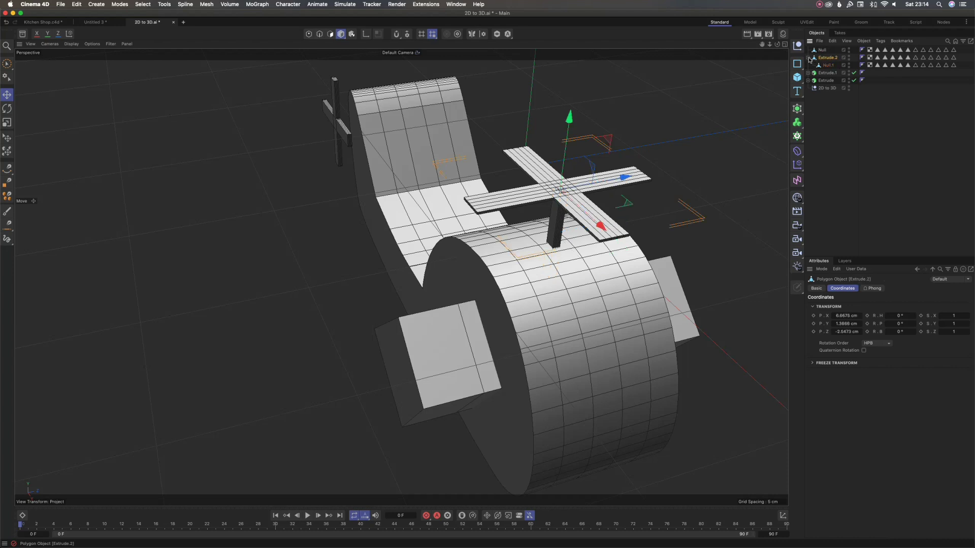
pyautogui.keyDown('alt'); pyautogui.moveTo(544, 297); pyautogui.dragTo(485, 239); pyautogui.keyUp('alt')
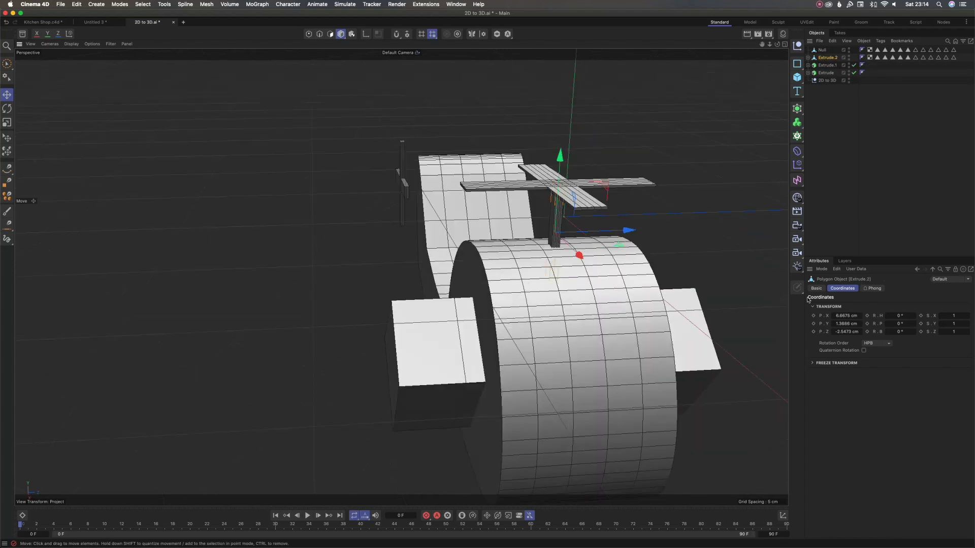
# Keyframe the rotor mast's heading rotation from frame 0 to 1408° at frame 90 and play the animation.
pyautogui.moveTo(893, 324); pyautogui.dragTo(846, 315)
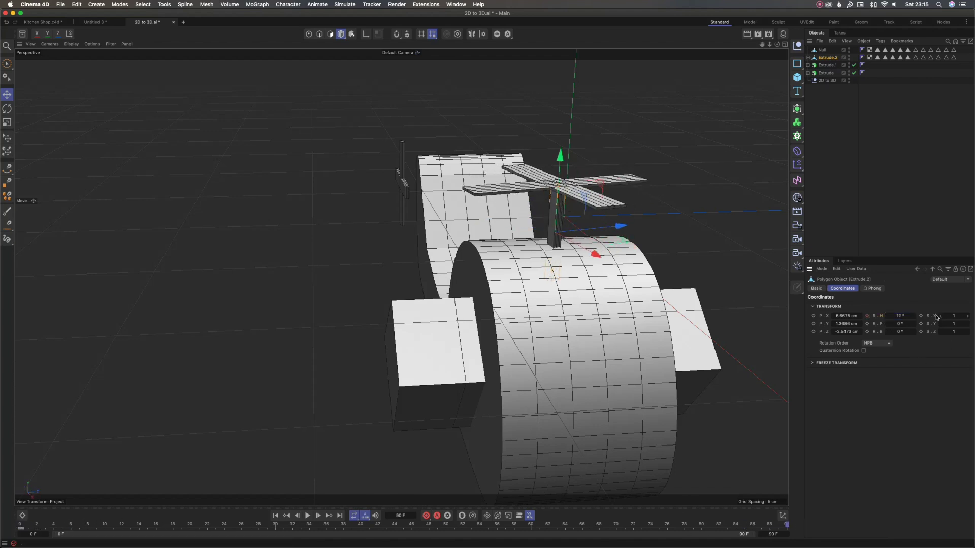
pyautogui.moveTo(895, 315); pyautogui.dragTo(871, 318)
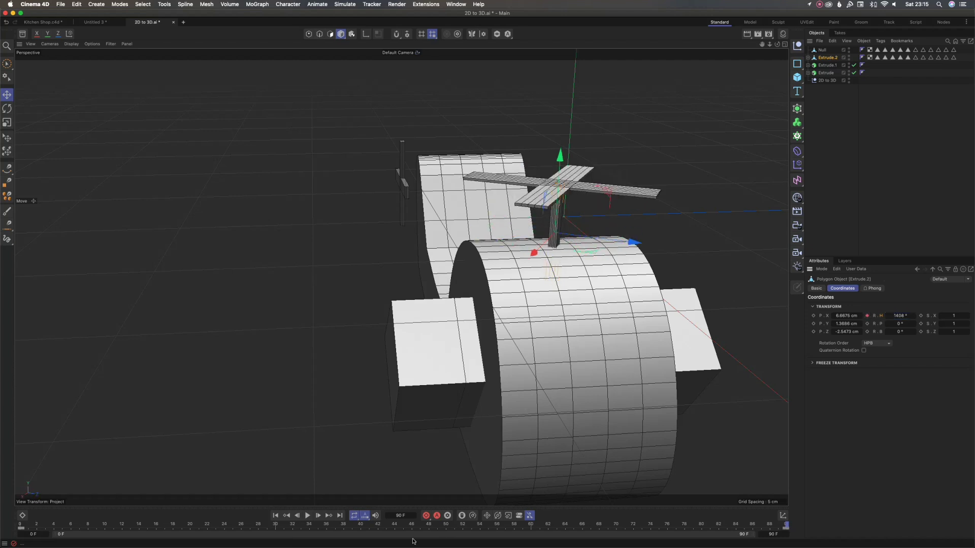
pyautogui.click(307, 515)
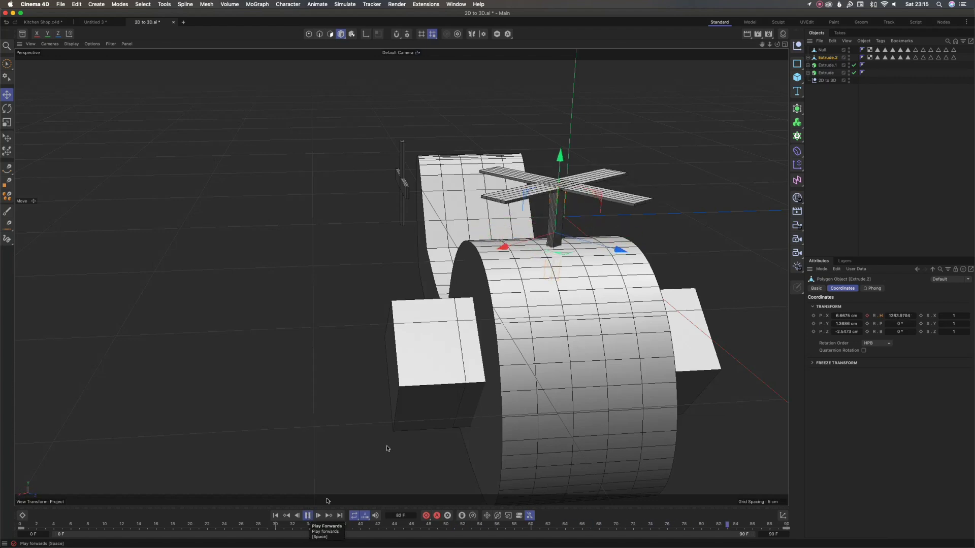
pyautogui.click(307, 515)
# Move the tail rotor along Z to about -5.41 cm so it sits closer to the tail.
pyautogui.keyDown('alt'); pyautogui.moveTo(373, 361); pyautogui.dragTo(490, 345); pyautogui.keyUp('alt')
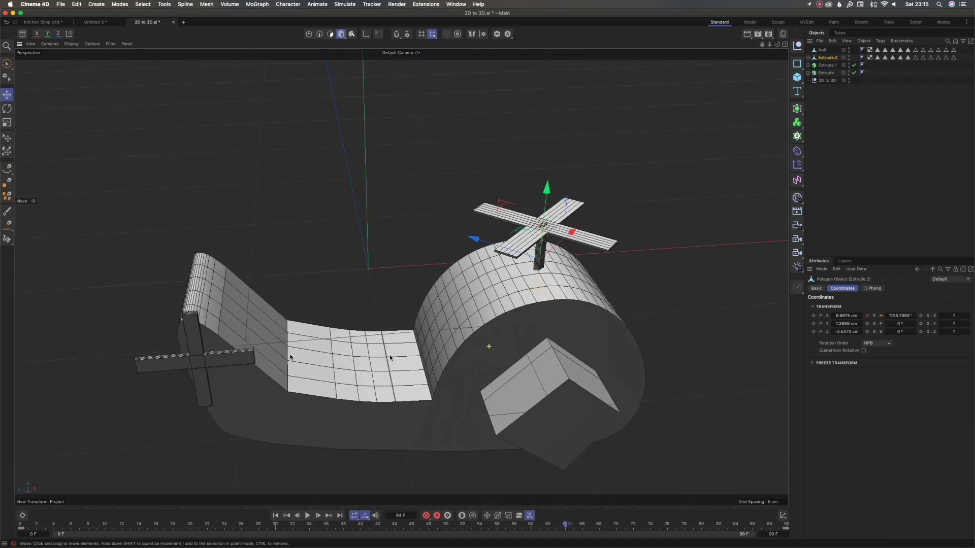
pyautogui.click(252, 358)
pyautogui.keyDown('alt'); pyautogui.moveTo(252, 359); pyautogui.dragTo(184, 361); pyautogui.keyUp('alt')
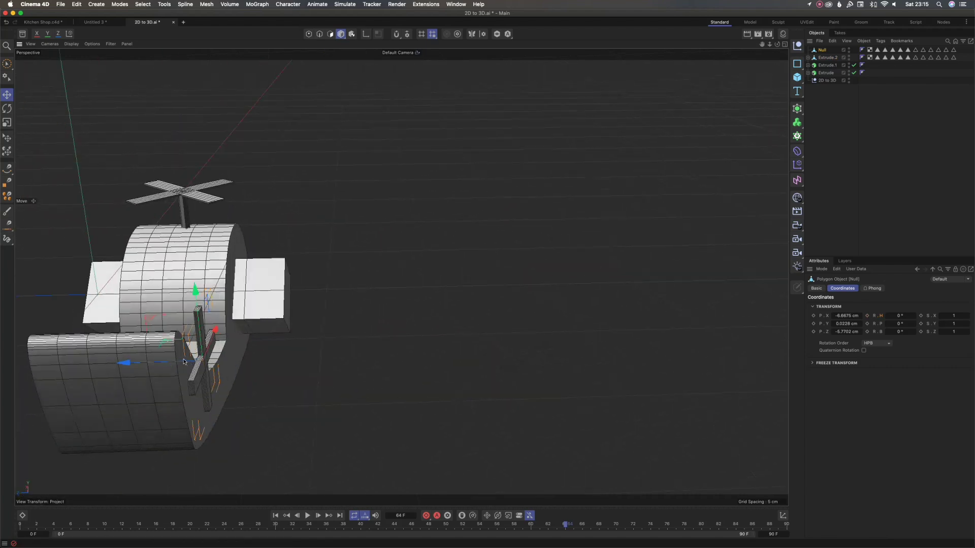
pyautogui.moveTo(122, 363); pyautogui.dragTo(112, 363)
# Examine the tail rotor's position against the tail from several angles and up close.
pyautogui.keyDown('alt'); pyautogui.moveTo(430, 368); pyautogui.dragTo(464, 406); pyautogui.keyUp('alt')
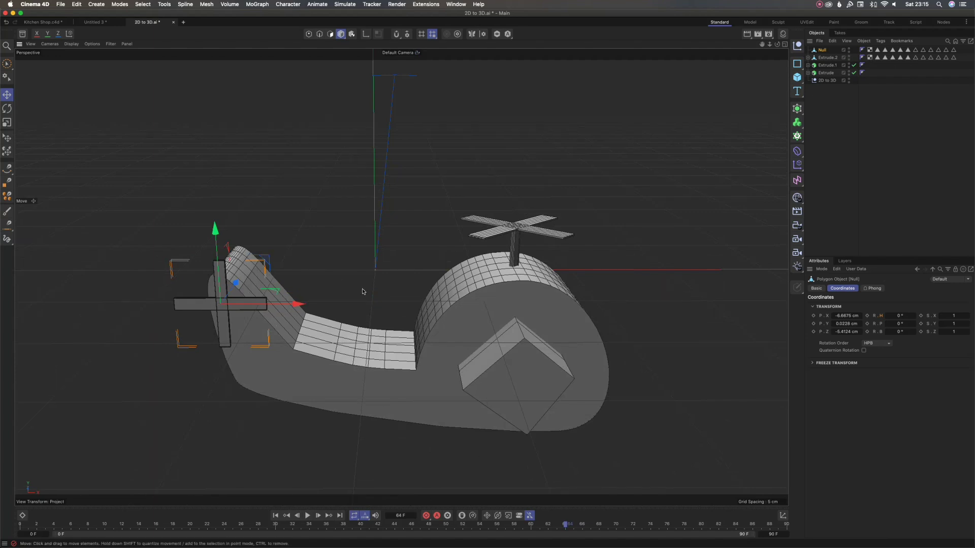
pyautogui.keyDown('alt'); pyautogui.moveTo(223, 315); pyautogui.dragTo(244, 300); pyautogui.keyUp('alt')
pyautogui.keyDown('alt'); pyautogui.moveTo(199, 305); pyautogui.dragTo(246, 316, button='right'); pyautogui.keyUp('alt')
pyautogui.keyDown('alt'); pyautogui.moveTo(203, 311); pyautogui.dragTo(333, 293); pyautogui.keyUp('alt')
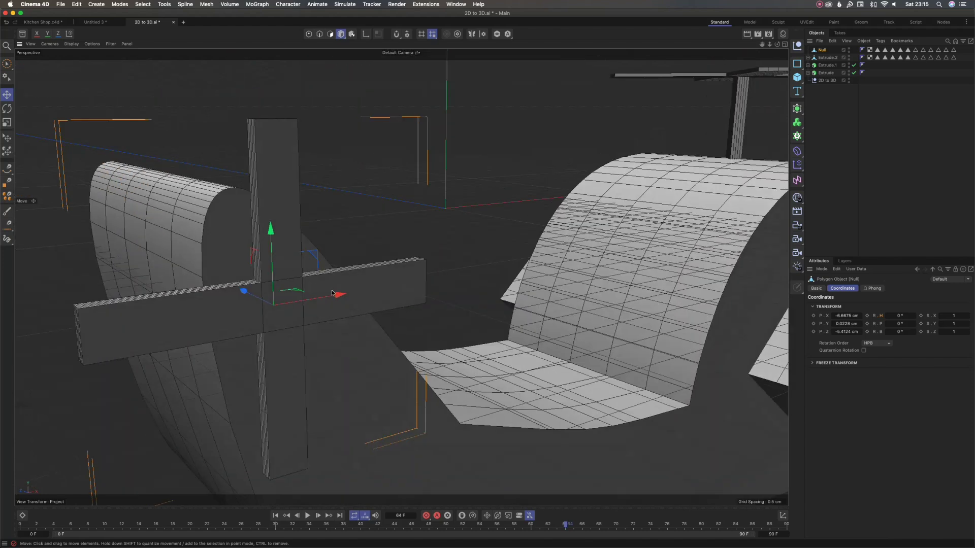
pyautogui.keyDown('alt'); pyautogui.moveTo(333, 293); pyautogui.dragTo(271, 305, button='right'); pyautogui.keyUp('alt')
pyautogui.keyDown('alt'); pyautogui.moveTo(272, 305); pyautogui.dragTo(174, 192); pyautogui.keyUp('alt')
pyautogui.keyDown('alt'); pyautogui.moveTo(174, 192); pyautogui.dragTo(349, 277, button='right'); pyautogui.keyUp('alt')
pyautogui.scroll(2, 349, 277)
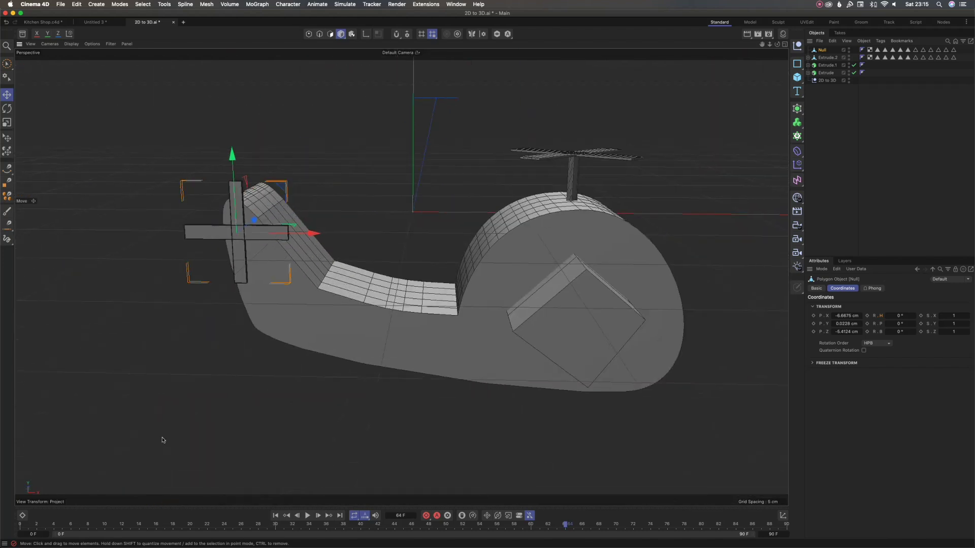
# Try to keyframe the tail rotor's heading rotation between frames 0 and 90.
pyautogui.moveTo(36, 526); pyautogui.dragTo(15, 526)
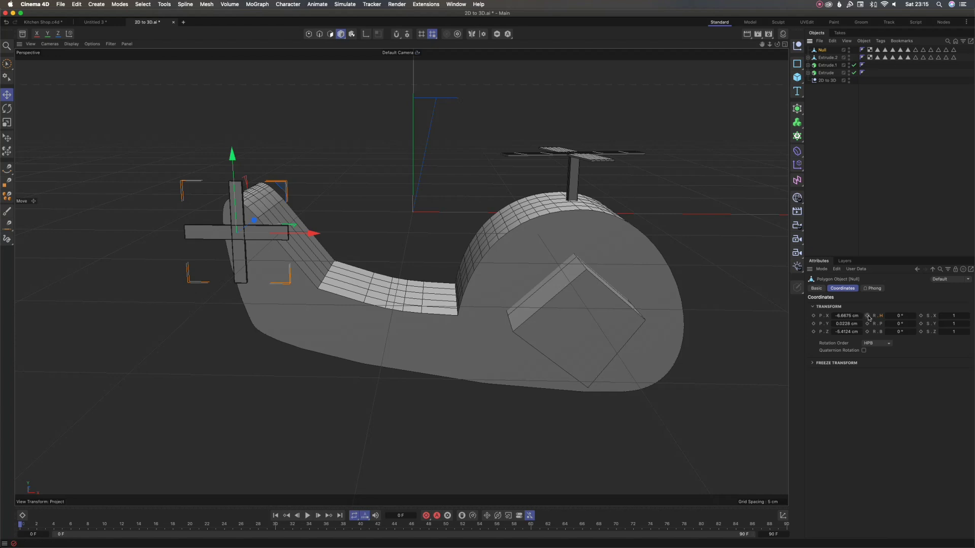
pyautogui.moveTo(755, 526); pyautogui.dragTo(818, 528)
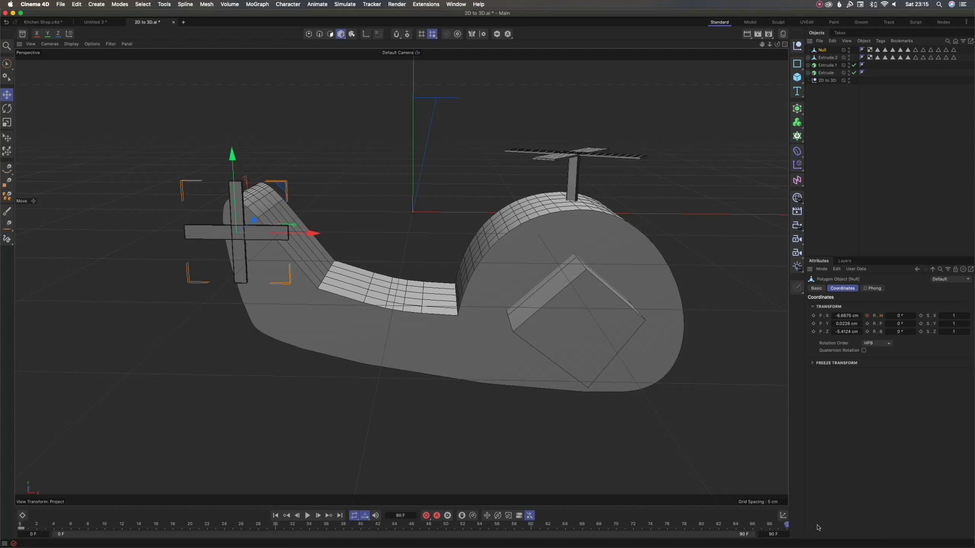
pyautogui.moveTo(897, 316)
pyautogui.mouseDown()
pyautogui.moveTo(869, 316)
pyautogui.moveTo(894, 316)
pyautogui.moveTo(895, 333)
pyautogui.mouseUp()
# Set the tail rotor's rotation order to XYZ and keyframe its Z rotation at -20° on frame 0.
pyautogui.click(880, 346)
pyautogui.click(878, 365)
pyautogui.moveTo(898, 316)
pyautogui.mouseDown()
pyautogui.moveTo(911, 316)
pyautogui.moveTo(886, 315)
pyautogui.mouseUp()
pyautogui.moveTo(57, 525); pyautogui.dragTo(20, 526)
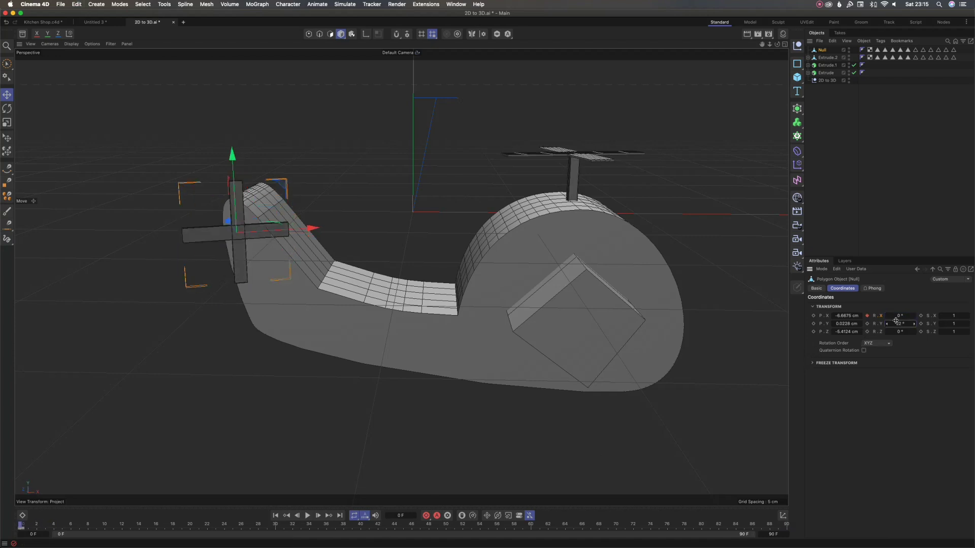
pyautogui.moveTo(898, 332); pyautogui.dragTo(887, 331)
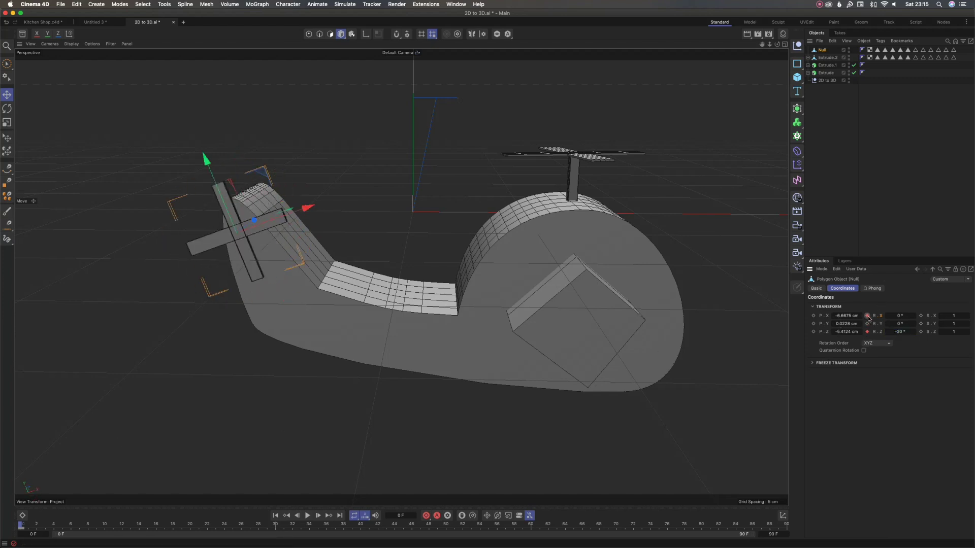
# Keyframe the tail rotor's Z rotation at 9000° on frame 90 and play back both spinning rotors.
pyautogui.moveTo(657, 526); pyautogui.dragTo(874, 481)
pyautogui.moveTo(895, 332); pyautogui.dragTo(873, 335)
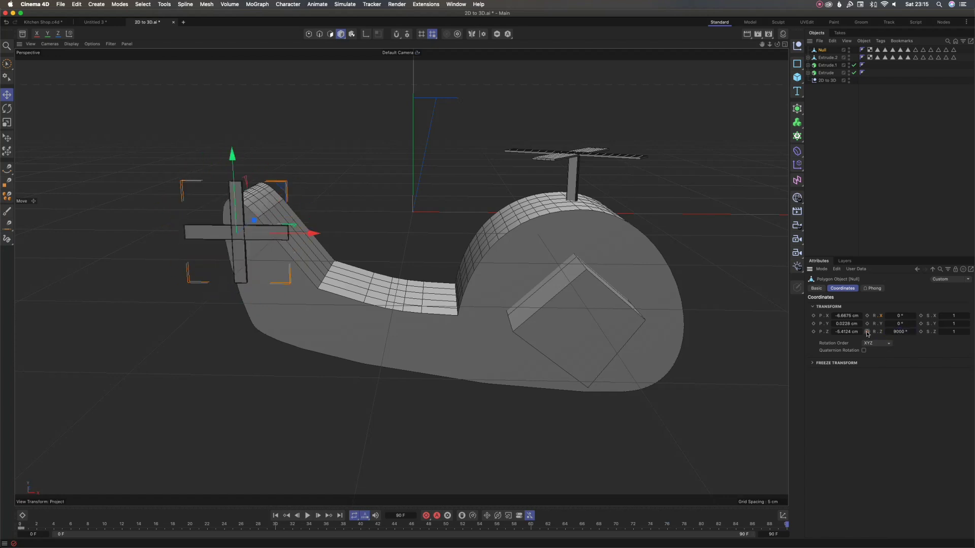
pyautogui.click(306, 515)
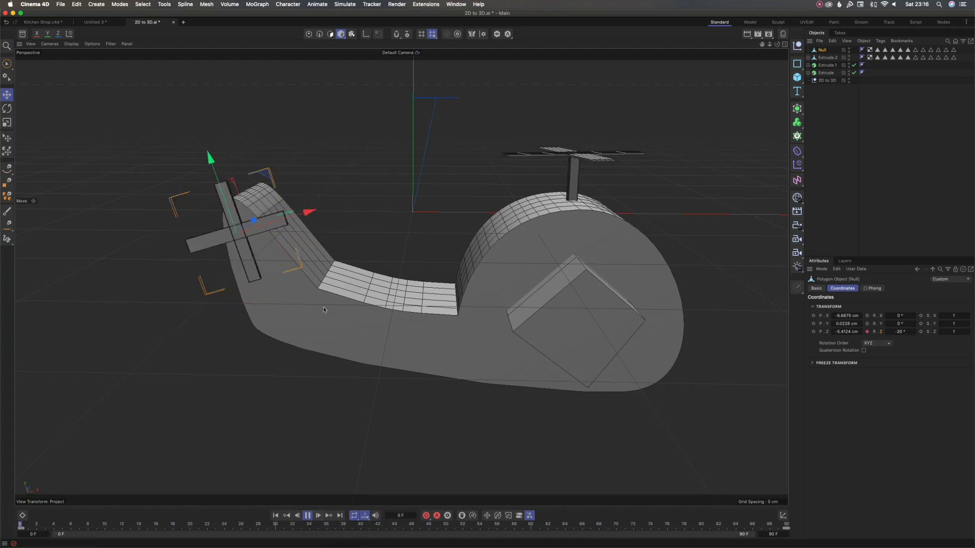
pyautogui.scroll(-5, 551, 282)
pyautogui.keyDown('alt'); pyautogui.moveTo(665, 261); pyautogui.dragTo(632, 293); pyautogui.keyUp('alt')
pyautogui.scroll(4, 632, 293)
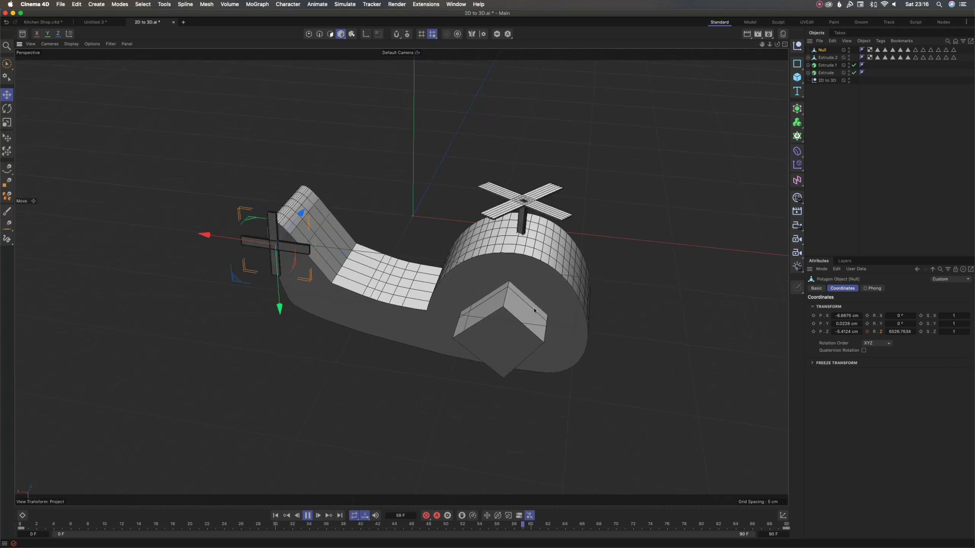
pyautogui.keyDown('alt'); pyautogui.moveTo(348, 282); pyautogui.dragTo(328, 297); pyautogui.keyUp('alt')
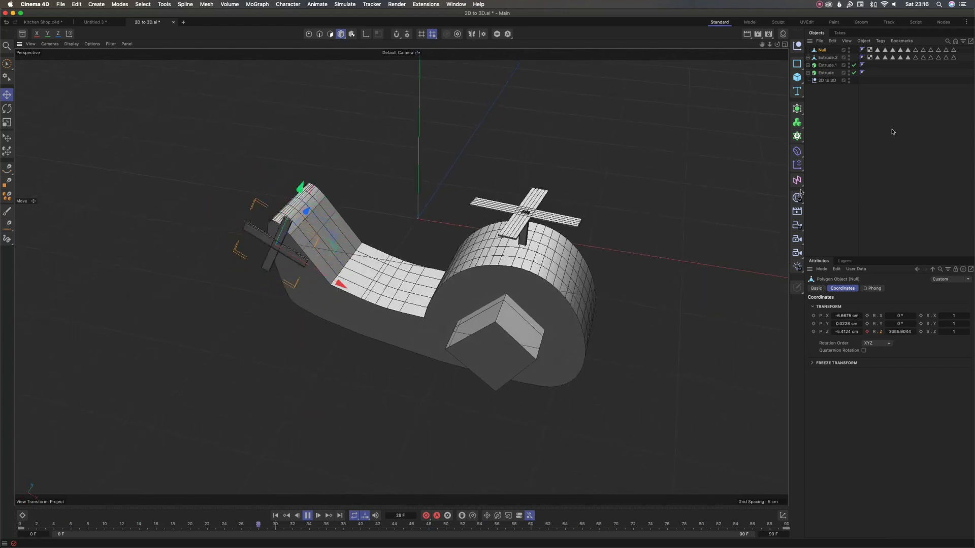
pyautogui.click(308, 515)
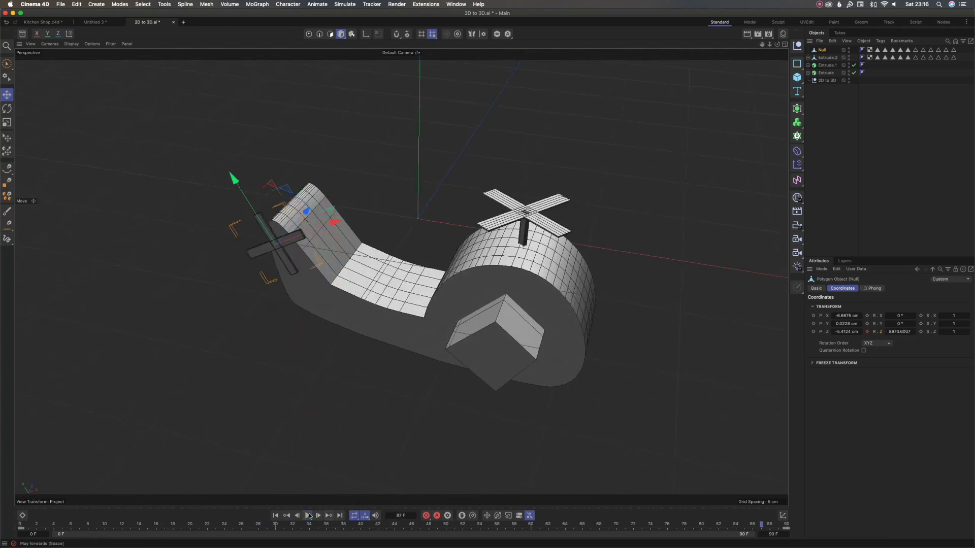
# Inspect the helicopter body and the square extrusion passing through it, identifying each in the object list.
pyautogui.keyDown('alt'); pyautogui.moveTo(417, 387); pyautogui.dragTo(351, 366); pyautogui.keyUp('alt')
pyautogui.scroll(4, 419, 339)
pyautogui.scroll(-5, 418, 337)
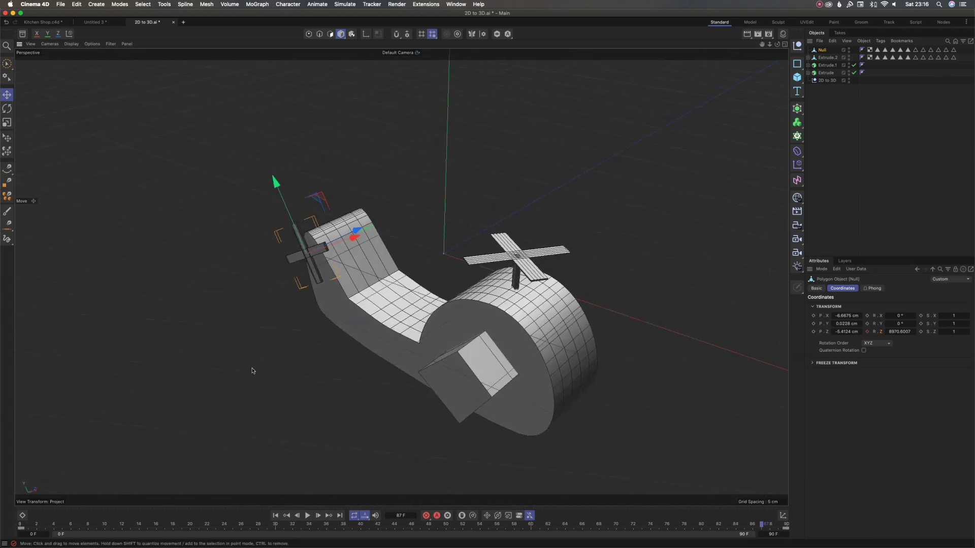
pyautogui.scroll(-2, 240, 375)
pyautogui.scroll(4, 475, 350)
pyautogui.scroll(-1, 475, 352)
pyautogui.click(475, 352)
pyautogui.keyDown('alt'); pyautogui.moveTo(475, 352); pyautogui.dragTo(434, 332); pyautogui.keyUp('alt')
pyautogui.keyDown('alt'); pyautogui.moveTo(488, 358); pyautogui.dragTo(443, 283); pyautogui.keyUp('alt')
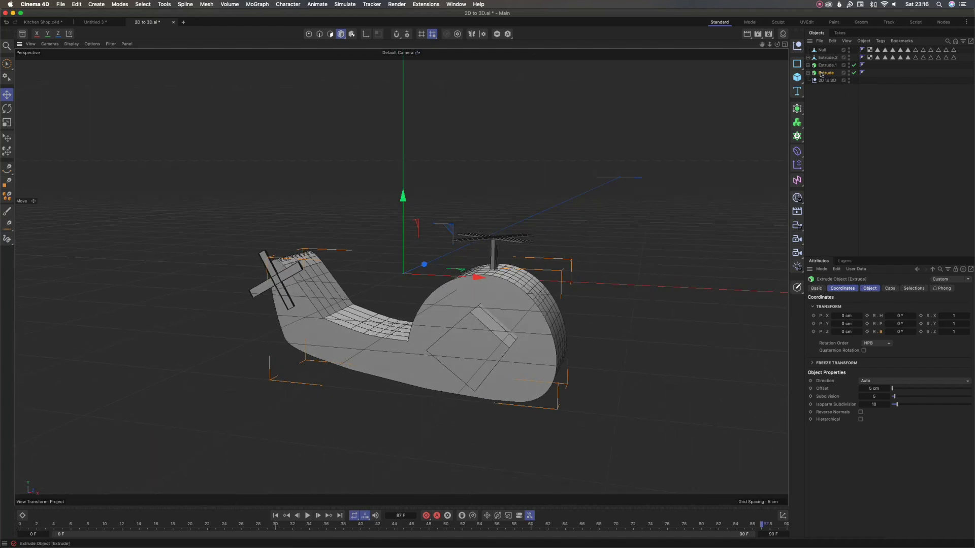
pyautogui.click(502, 336)
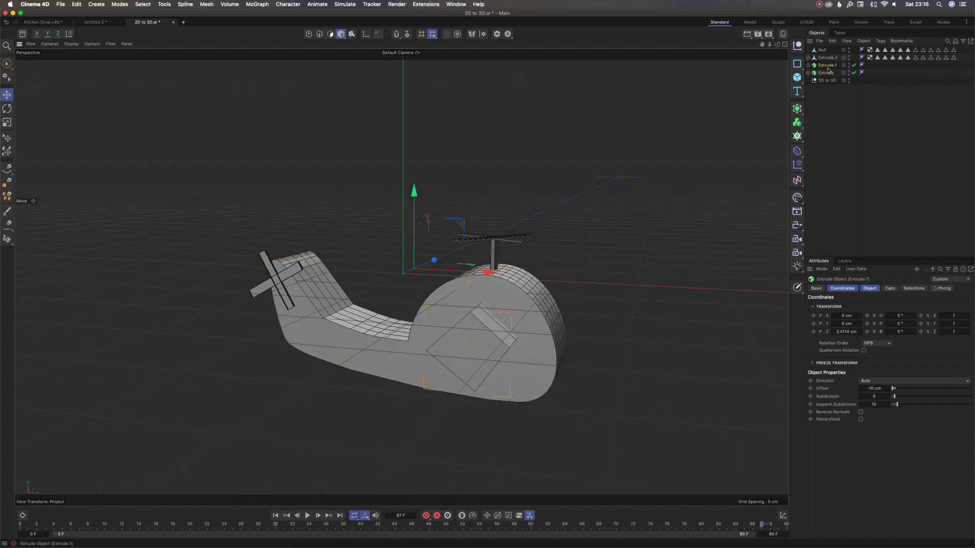
pyautogui.click(825, 117)
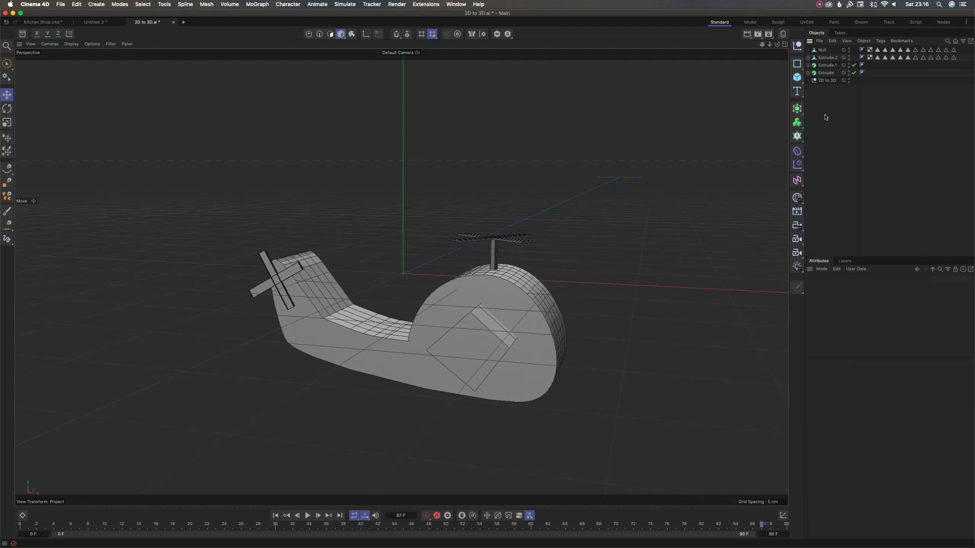
# Add a Boole and nest the body, Extrude, above the square Extrude.1 inside it to cut the window opening.
pyautogui.hotkey('shift', 'c')
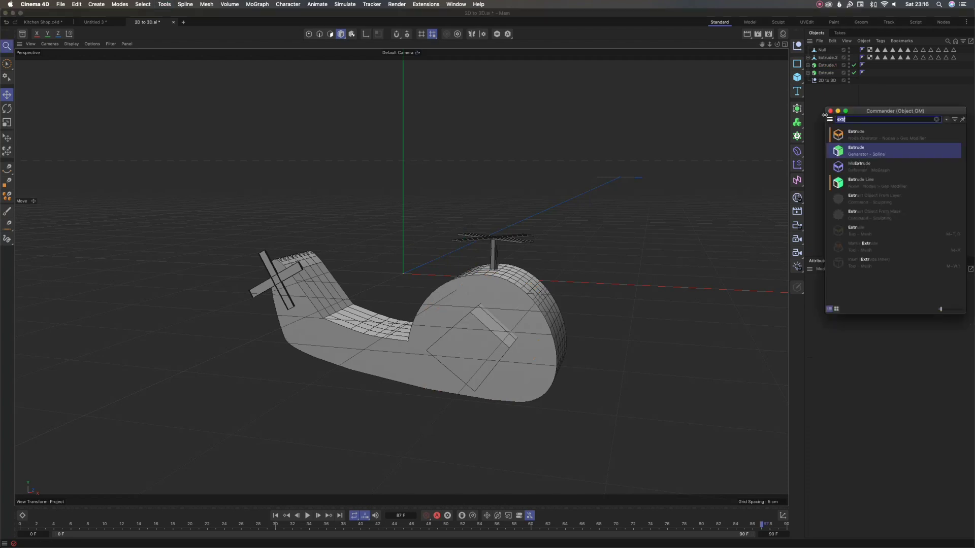
pyautogui.write('boo')
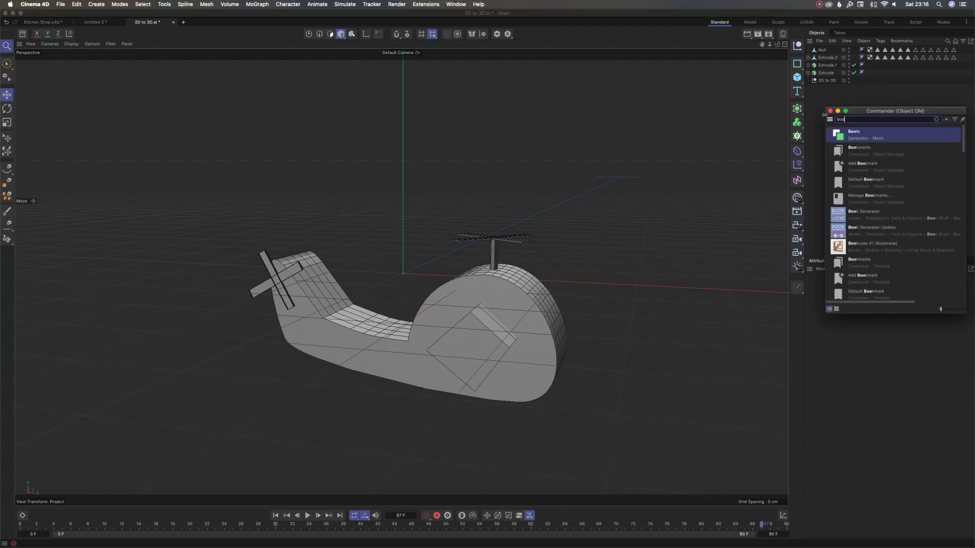
pyautogui.press('Return')
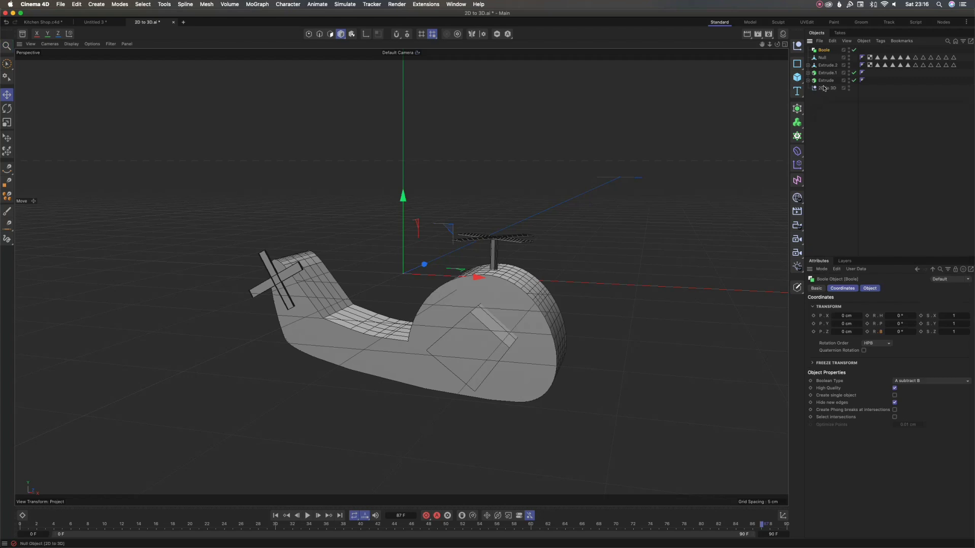
pyautogui.click(824, 80)
pyautogui.keyDown('shift'); pyautogui.click(826, 73); pyautogui.keyUp('shift')
pyautogui.moveTo(824, 52); pyautogui.dragTo(824, 53)
pyautogui.click(829, 65)
pyautogui.moveTo(829, 65); pyautogui.dragTo(827, 53)
pyautogui.keyDown('alt'); pyautogui.moveTo(463, 347); pyautogui.dragTo(488, 335); pyautogui.keyUp('alt')
pyautogui.scroll(3, 488, 335)
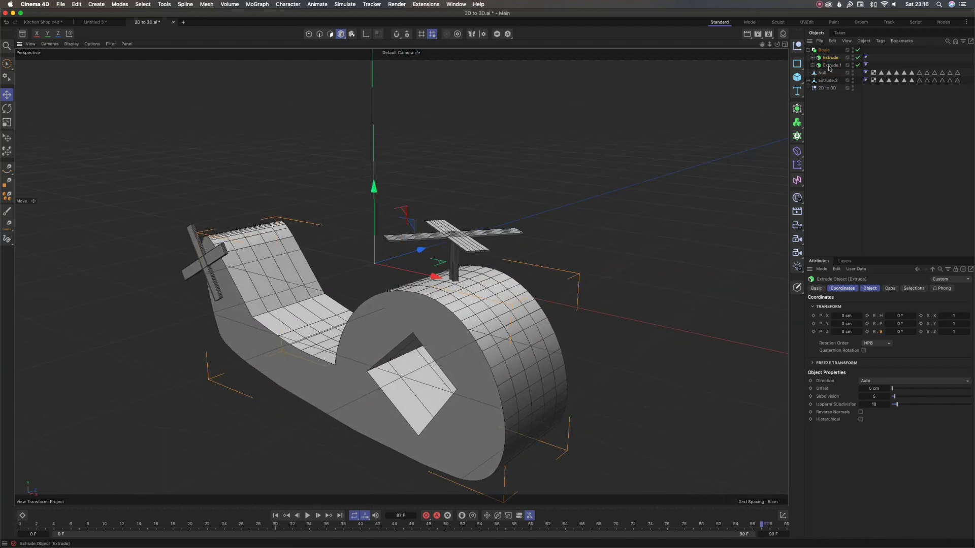
# Rename the Boole's two extrusions as body for the fuselage and hole for the square cutter.
pyautogui.keyDown('alt'); pyautogui.moveTo(382, 341); pyautogui.dragTo(419, 327); pyautogui.keyUp('alt')
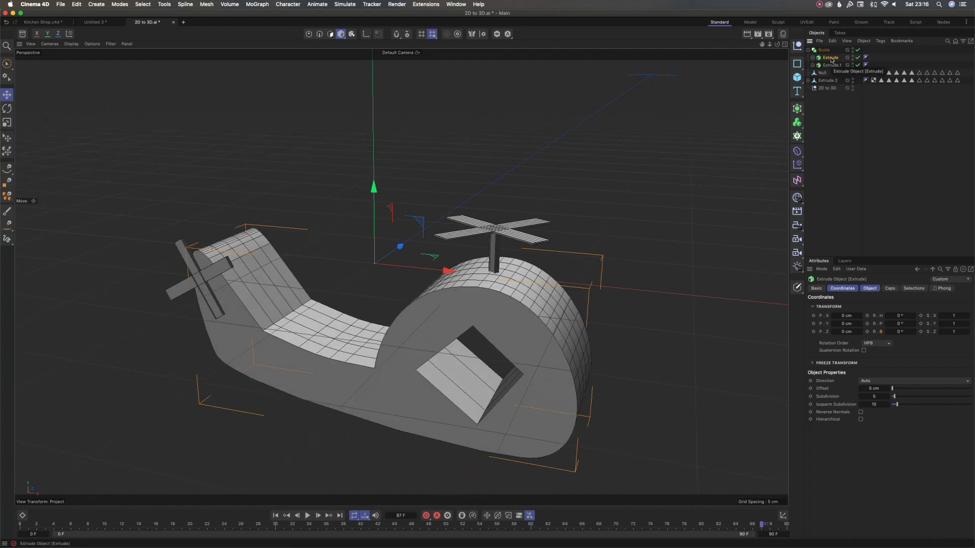
pyautogui.click(857, 58)
pyautogui.click(857, 57)
pyautogui.doubleClick(828, 58)
pyautogui.write('body')
pyautogui.press('Return')
pyautogui.click(828, 65)
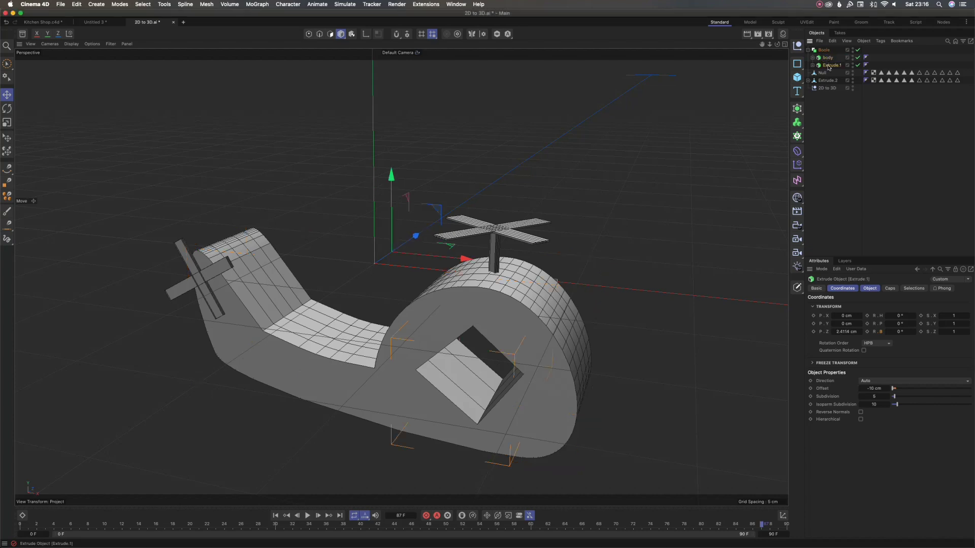
pyautogui.doubleClick(828, 66)
pyautogui.write('hole')
pyautogui.press('Return')
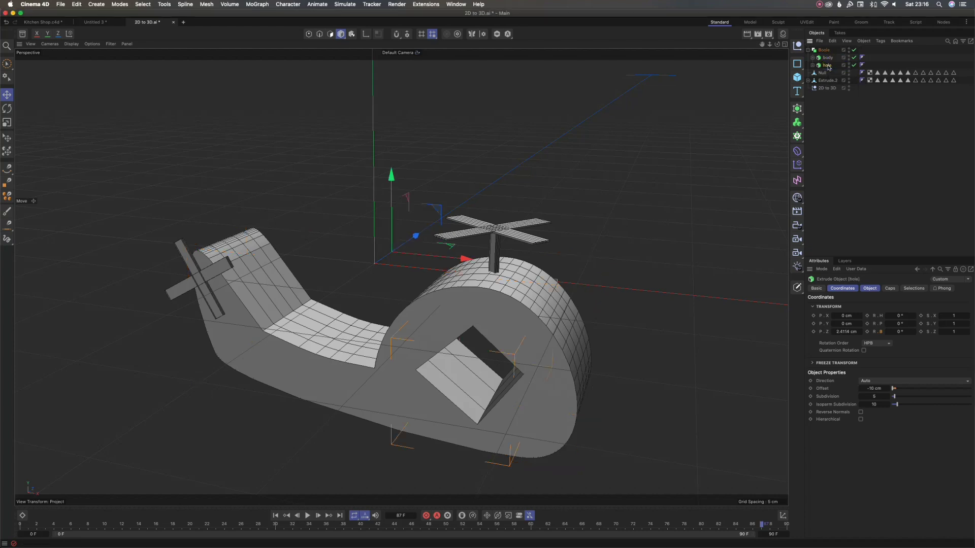
# Select and collapse the Boole, and inspect the square opening through the body from both sides.
pyautogui.click(823, 52)
pyautogui.click(808, 49)
pyautogui.keyDown('alt'); pyautogui.moveTo(468, 307); pyautogui.dragTo(606, 339); pyautogui.keyUp('alt')
pyautogui.moveTo(564, 340)
pyautogui.keyDown('alt'); pyautogui.mouseDown(button='right')
pyautogui.moveTo(591, 339)
pyautogui.moveTo(564, 339)
pyautogui.mouseUp(button='right'); pyautogui.keyUp('alt')
pyautogui.keyDown('alt'); pyautogui.moveTo(564, 339); pyautogui.dragTo(320, 432); pyautogui.keyUp('alt')
pyautogui.keyDown('alt'); pyautogui.moveTo(498, 328); pyautogui.dragTo(523, 284); pyautogui.keyUp('alt')
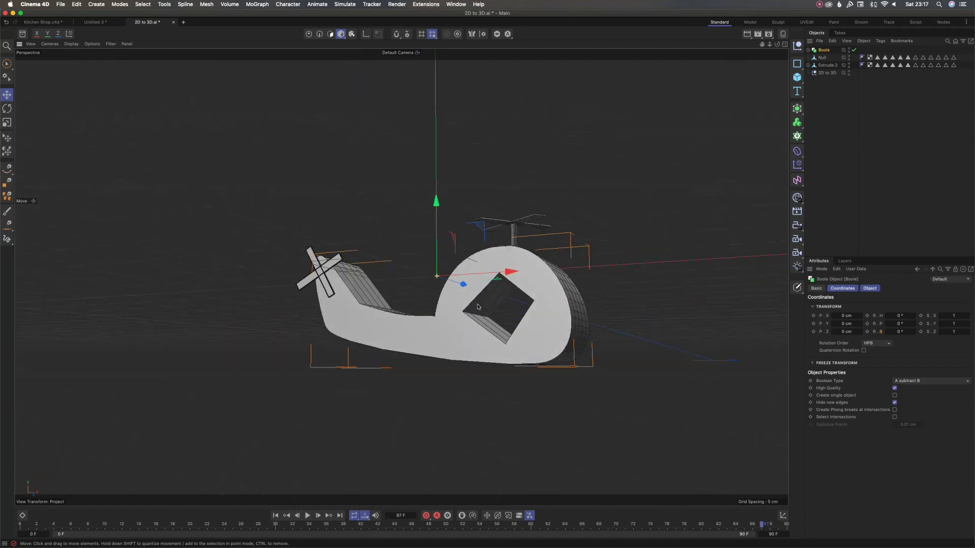
pyautogui.keyDown('alt'); pyautogui.moveTo(460, 384); pyautogui.dragTo(734, 279); pyautogui.keyUp('alt')
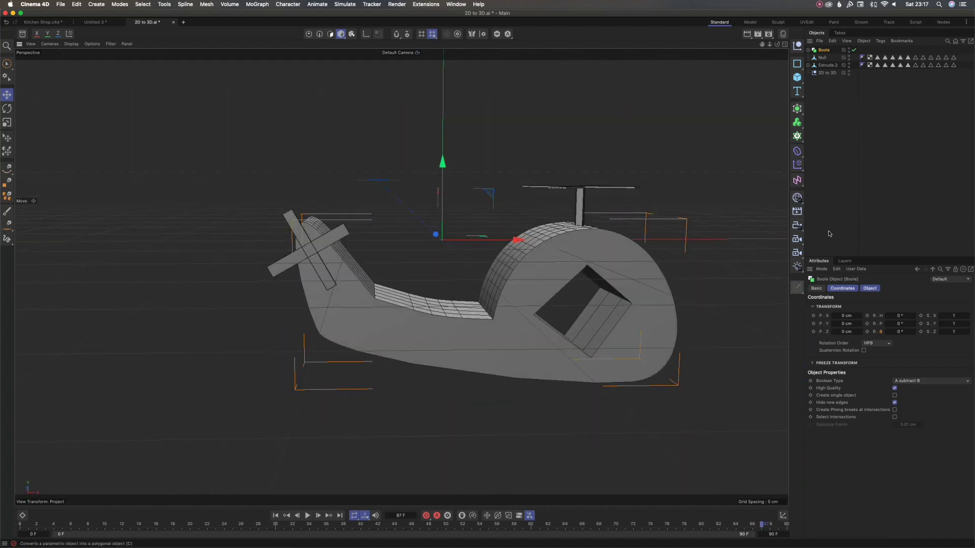
# Make the Boole editable and merge its parts into a single polygon object using Connect Objects + Delete.
pyautogui.click(808, 50)
pyautogui.click(808, 50)
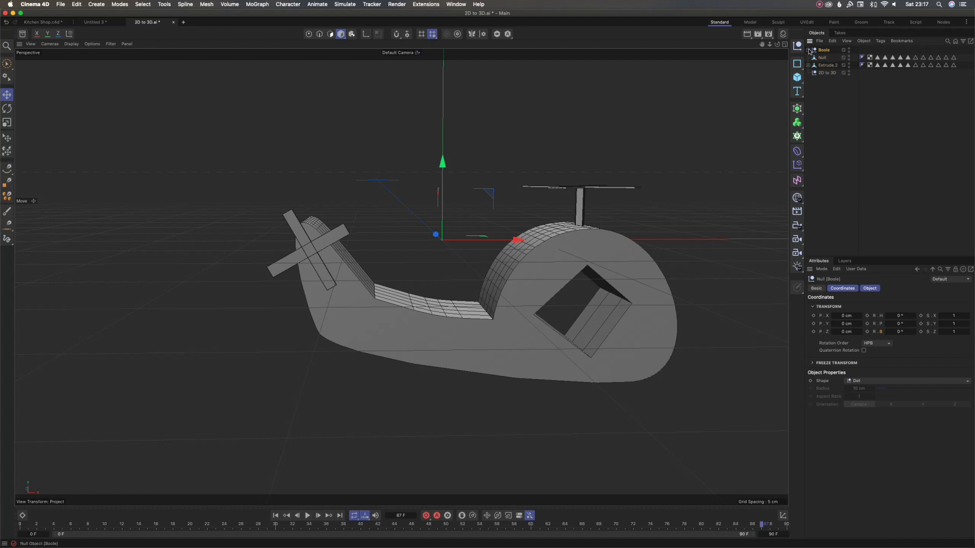
pyautogui.rightClick(821, 50)
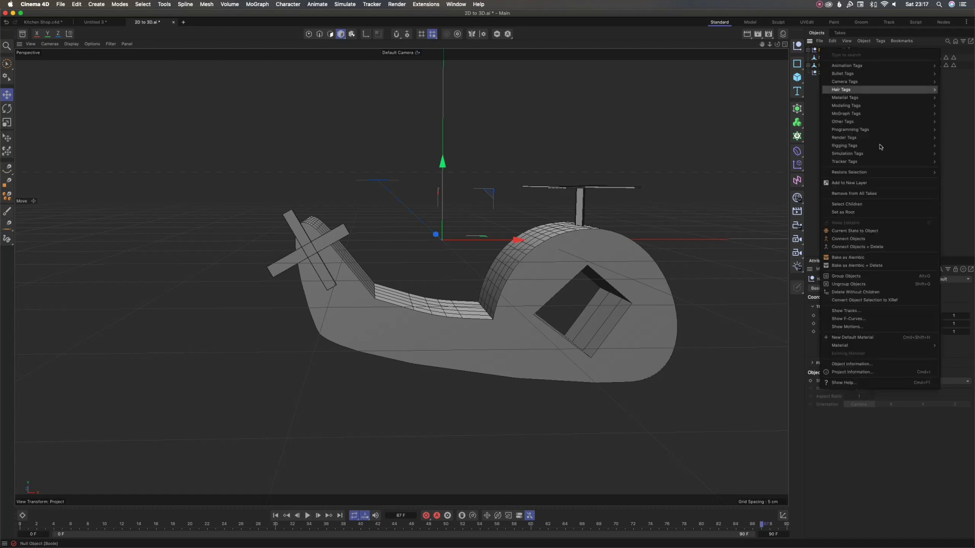
pyautogui.click(871, 247)
pyautogui.keyDown('alt'); pyautogui.moveTo(507, 299); pyautogui.dragTo(559, 290); pyautogui.keyUp('alt')
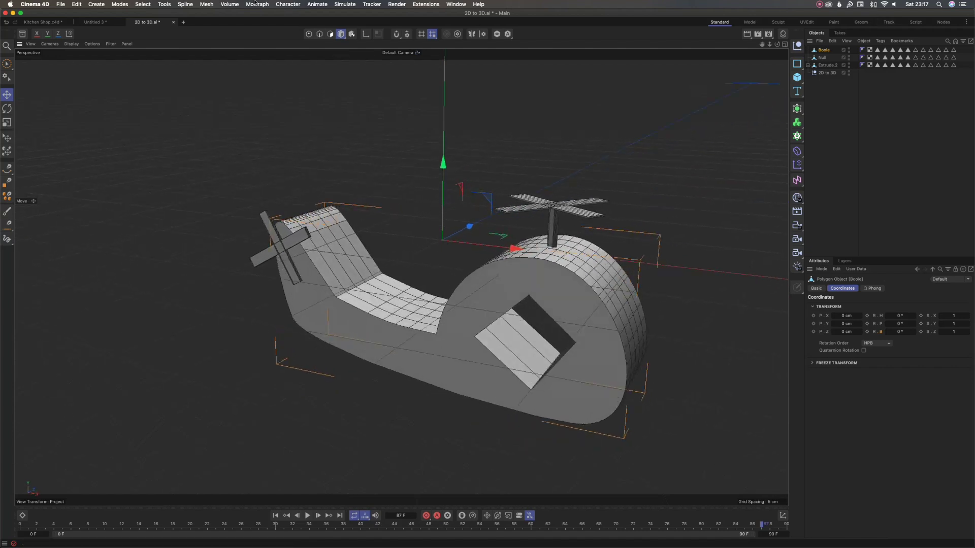
# Center the merged helicopter body's axis on its own geometry.
pyautogui.click(164, 5)
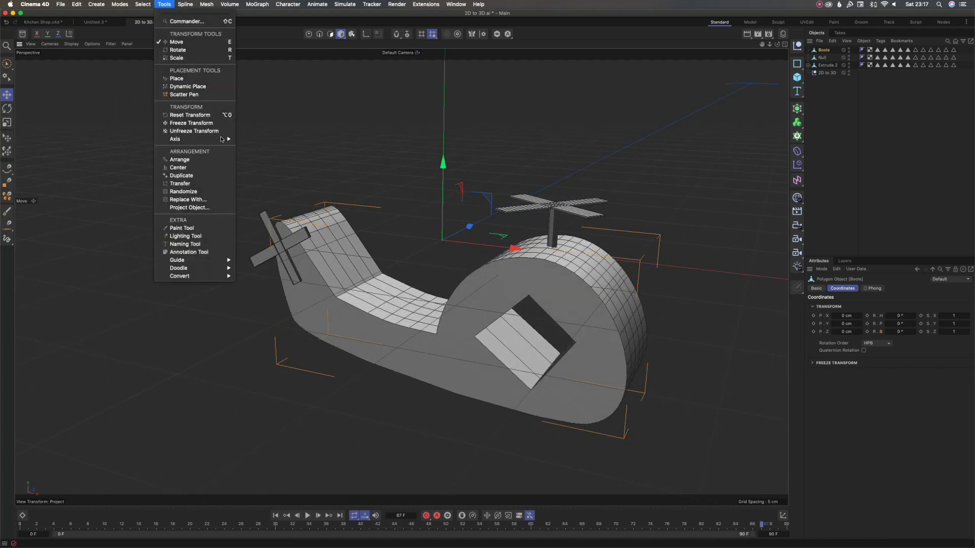
pyautogui.moveTo(226, 140)
pyautogui.click(272, 169)
pyautogui.keyDown('alt'); pyautogui.moveTo(457, 305); pyautogui.dragTo(500, 295); pyautogui.keyUp('alt')
# Rename the top rotor mast object, Extrude.2, as rotor.
pyautogui.click(823, 57)
pyautogui.click(826, 65)
pyautogui.keyDown('alt'); pyautogui.moveTo(777, 133); pyautogui.dragTo(744, 139); pyautogui.keyUp('alt')
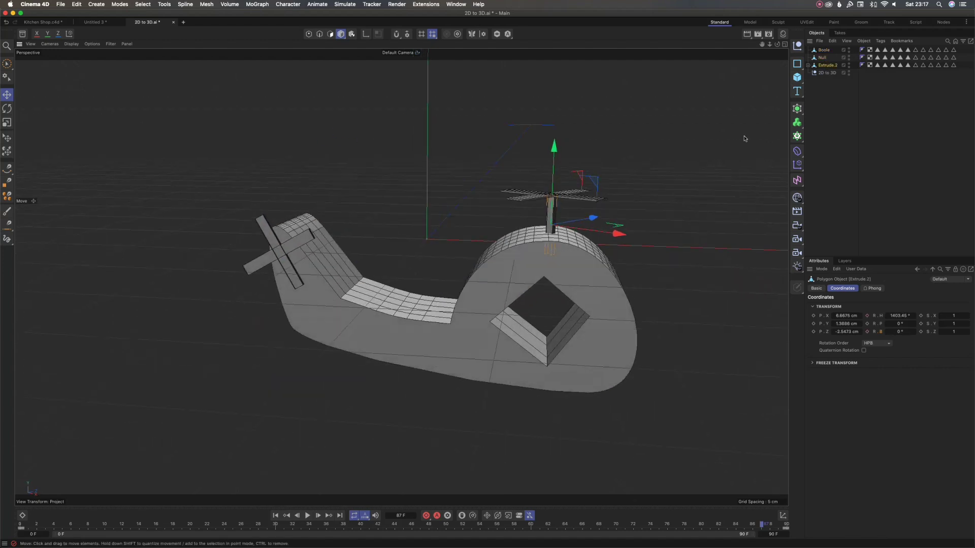
pyautogui.click(808, 65)
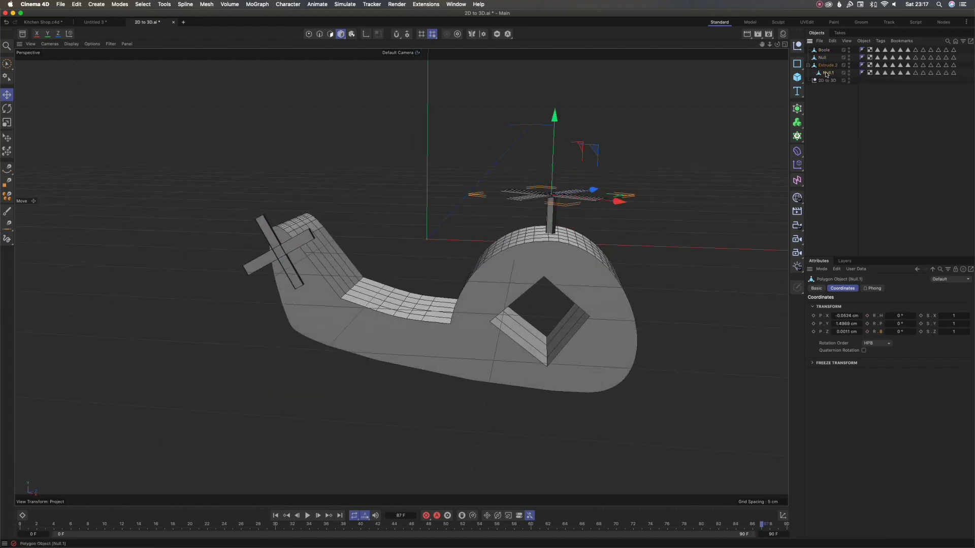
pyautogui.doubleClick(825, 65)
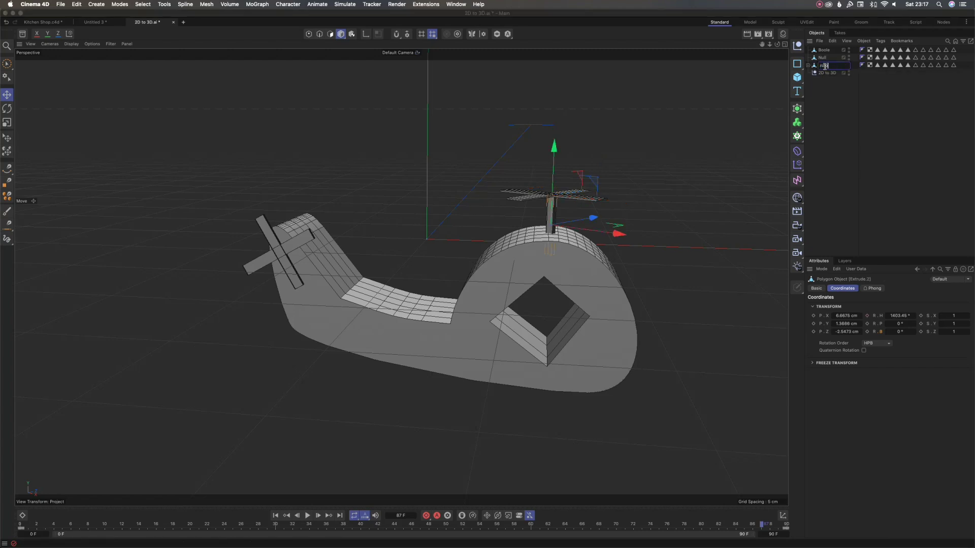
pyautogui.press('Return')
# Rename the tail rotor's Null object as propeller.
pyautogui.click(823, 58)
pyautogui.doubleClick(822, 58)
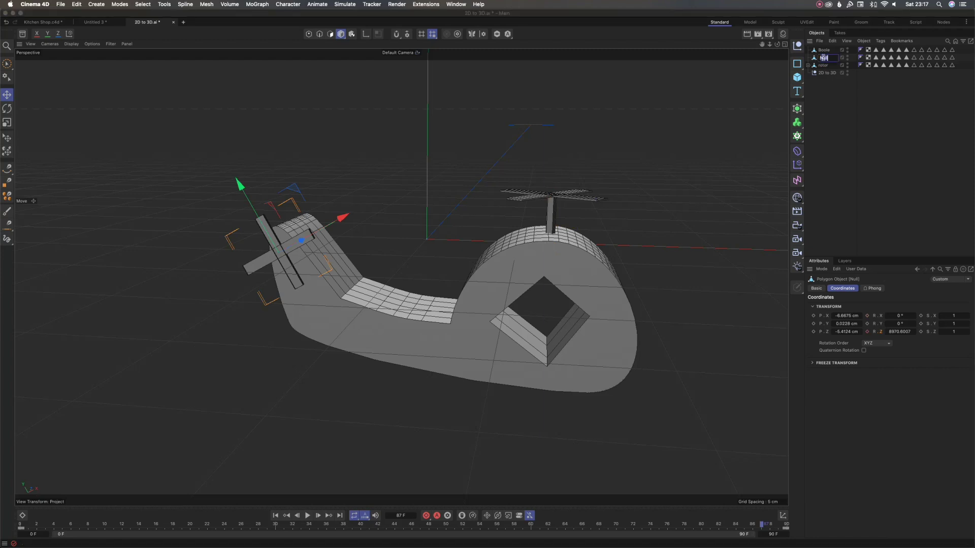
pyautogui.write('propeller')
pyautogui.press('Return')
# Rename the merged Boole object as body.
pyautogui.moveTo(364, 252)
pyautogui.keyDown('alt'); pyautogui.mouseDown()
pyautogui.moveTo(341, 259)
pyautogui.moveTo(381, 243)
pyautogui.mouseUp(); pyautogui.keyUp('alt')
pyautogui.click(823, 65)
pyautogui.click(824, 57)
pyautogui.click(823, 50)
pyautogui.doubleClick(824, 51)
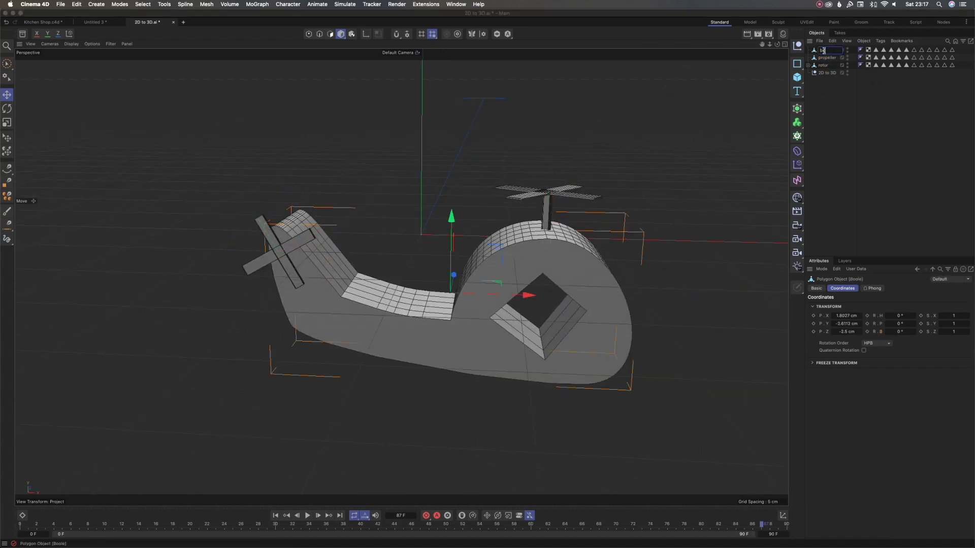
pyautogui.press('Return')
# Delete all selection tags from the body, propeller and rotor objects.
pyautogui.moveTo(949, 87); pyautogui.dragTo(874, 47)
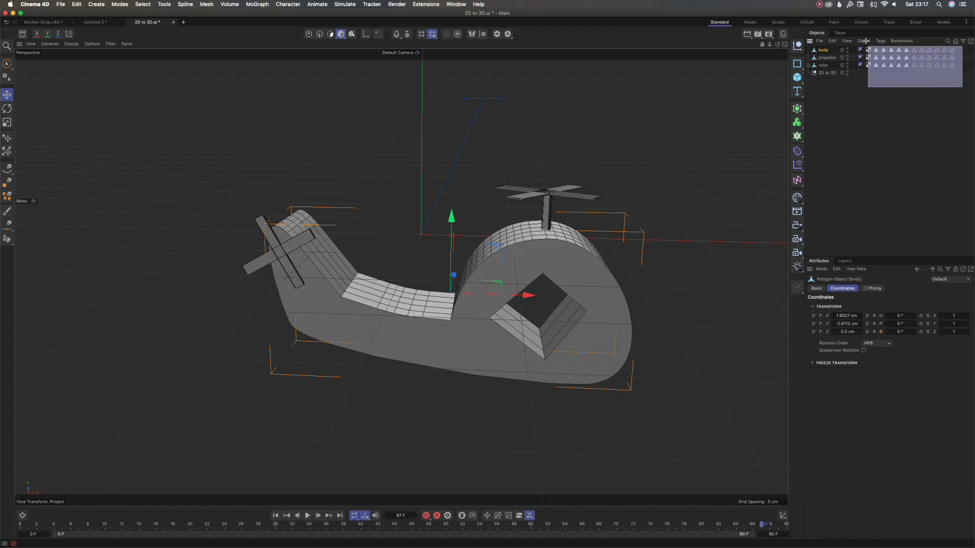
pyautogui.press('Delete')
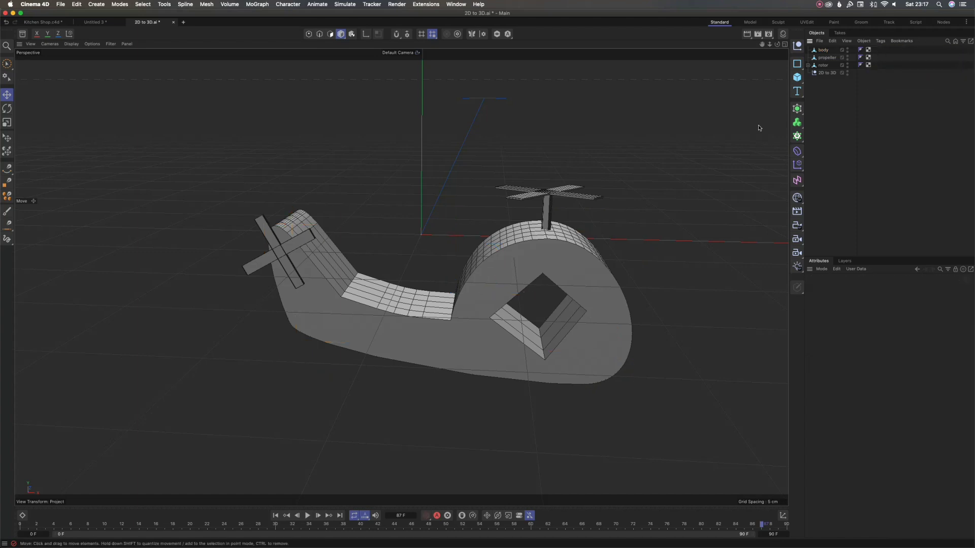
pyautogui.moveTo(450, 290)
pyautogui.keyDown('alt'); pyautogui.mouseDown()
pyautogui.moveTo(510, 343)
pyautogui.moveTo(582, 290)
pyautogui.moveTo(436, 297)
pyautogui.moveTo(447, 302)
pyautogui.mouseUp(); pyautogui.keyUp('alt')
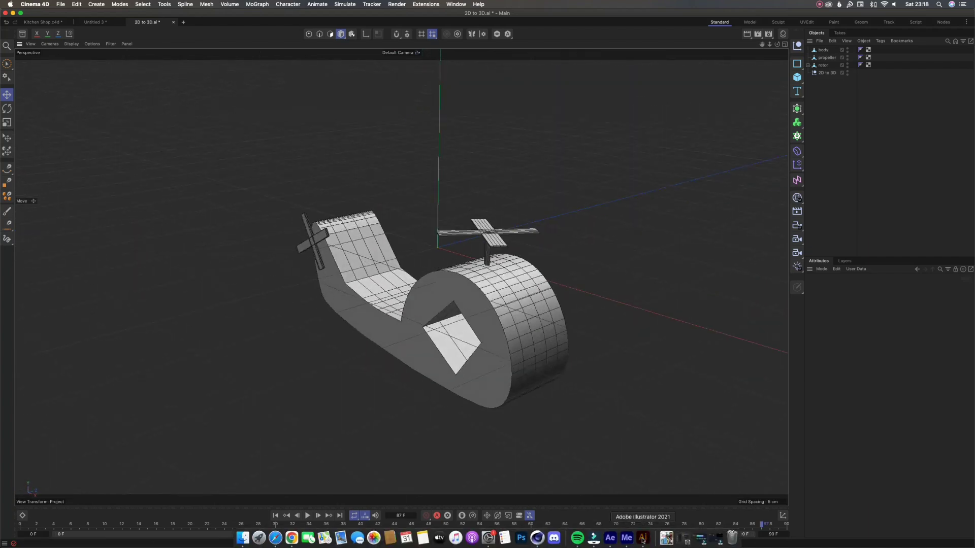
pyautogui.click(642, 538)
pyautogui.click(51, 349)
# Group all the helicopter objects under a null and rename the group Heli.
pyautogui.keyDown('alt'); pyautogui.moveTo(343, 288); pyautogui.dragTo(614, 224); pyautogui.keyUp('alt')
pyautogui.moveTo(831, 86); pyautogui.dragTo(810, 45)
pyautogui.hotkey('alt', 'g')
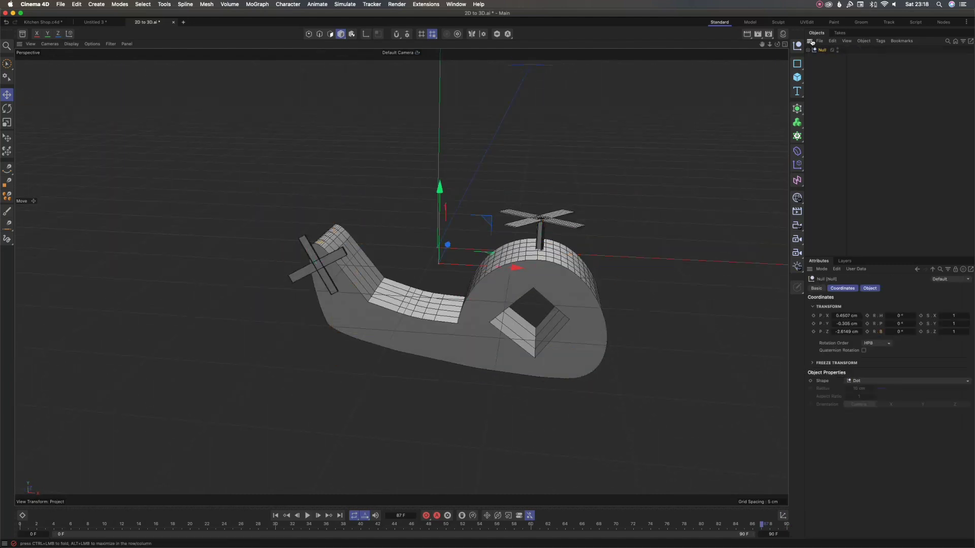
pyautogui.doubleClick(822, 50)
pyautogui.write('Heli')
pyautogui.press('Return')
# Expand the Heli group and play the animation to check how the main and tail rotors spin.
pyautogui.click(818, 64)
pyautogui.click(815, 50)
pyautogui.click(807, 50)
pyautogui.keyDown('alt'); pyautogui.moveTo(460, 278); pyautogui.dragTo(516, 179); pyautogui.keyUp('alt')
pyautogui.scroll(3, 584, 325)
pyautogui.click(517, 180)
pyautogui.click(307, 516)
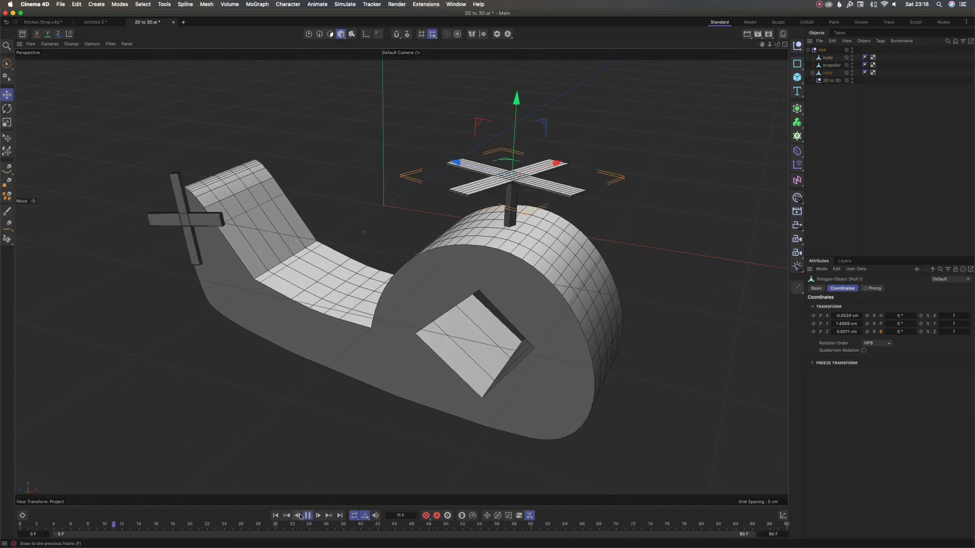
pyautogui.click(307, 515)
pyautogui.click(808, 110)
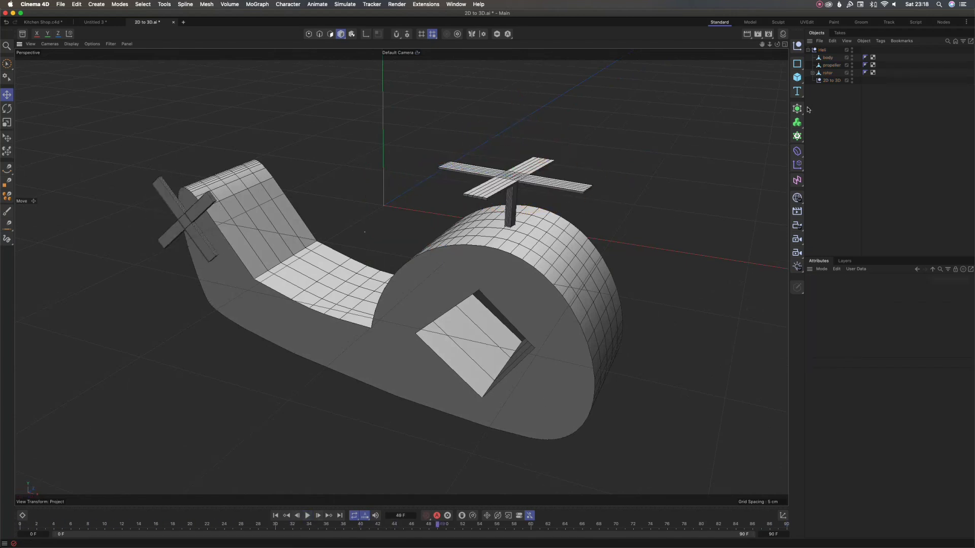
pyautogui.keyDown('alt'); pyautogui.moveTo(464, 304); pyautogui.dragTo(432, 299); pyautogui.keyUp('alt')
# Show the propeller's F-curves in an enlarged timeline and frame its whole rotation curve.
pyautogui.click(827, 58)
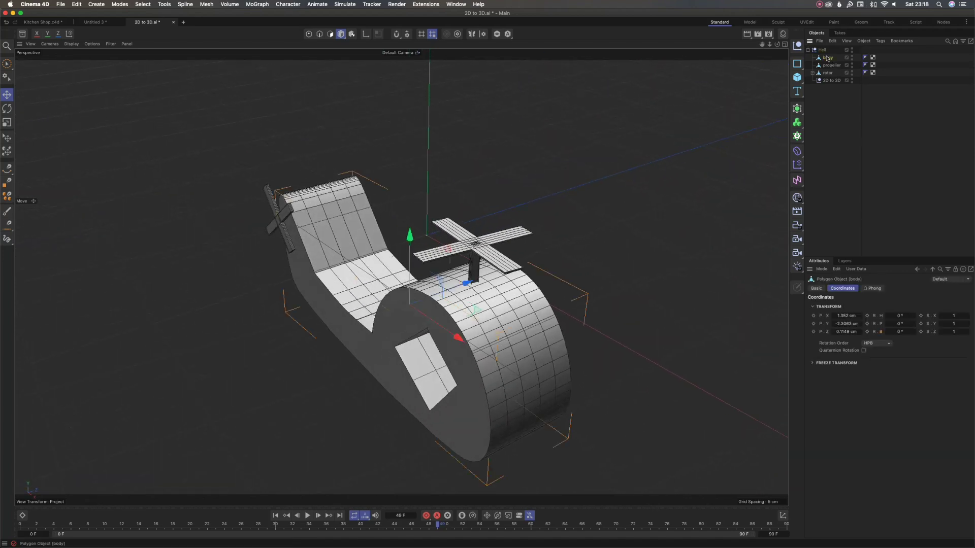
pyautogui.click(833, 65)
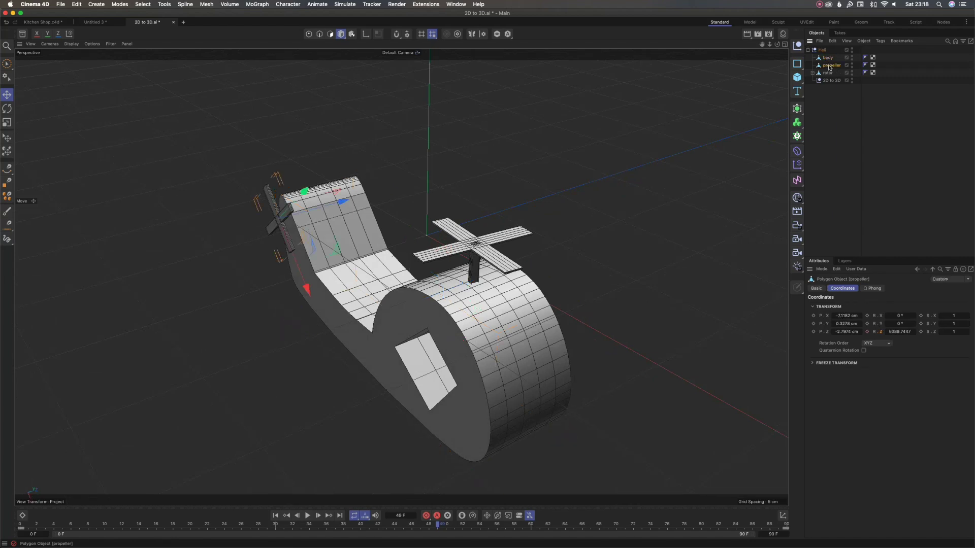
pyautogui.rightClick(832, 65)
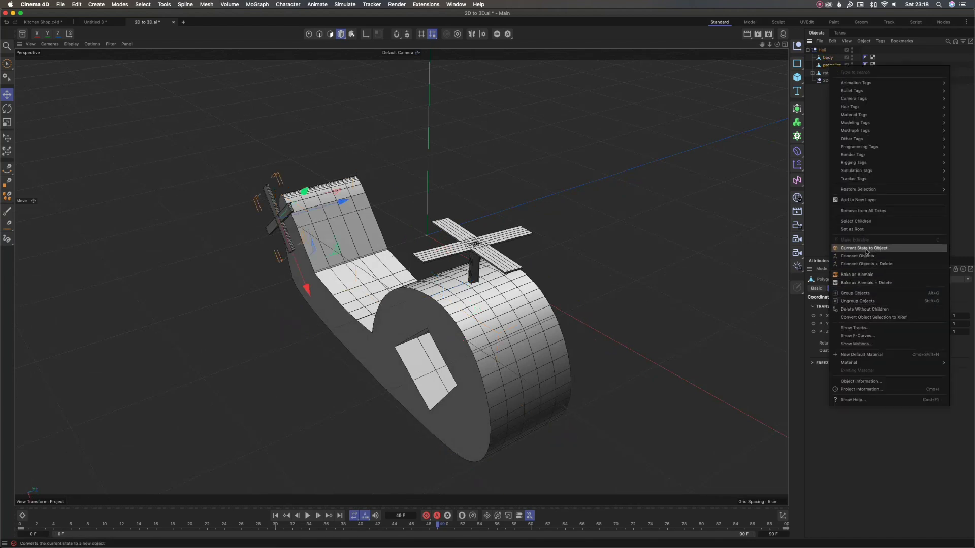
pyautogui.click(860, 336)
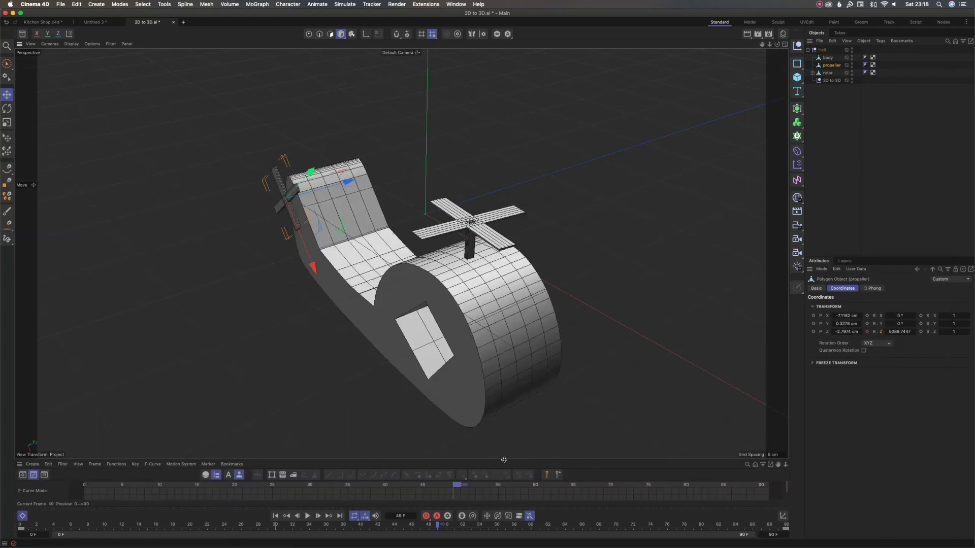
pyautogui.moveTo(504, 459); pyautogui.dragTo(504, 339)
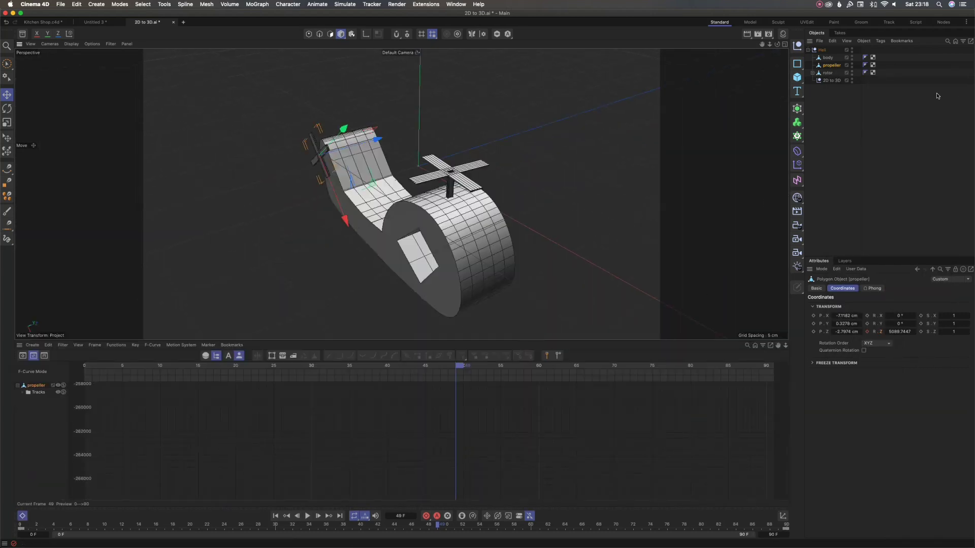
pyautogui.rightClick(837, 70)
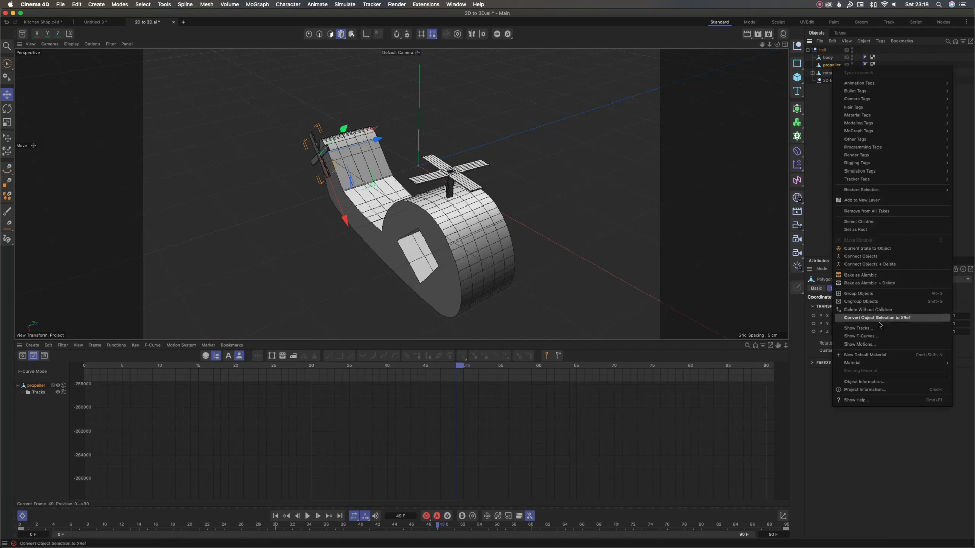
pyautogui.click(869, 336)
pyautogui.press('h')
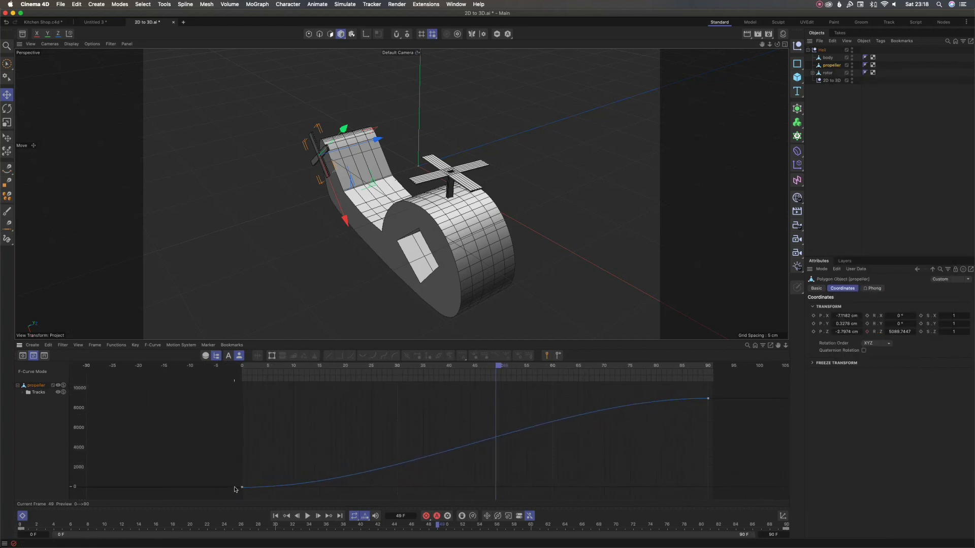
# Select both propeller rotation keys, set Track After to Continue After, and make their interpolation linear.
pyautogui.moveTo(734, 498); pyautogui.dragTo(173, 394)
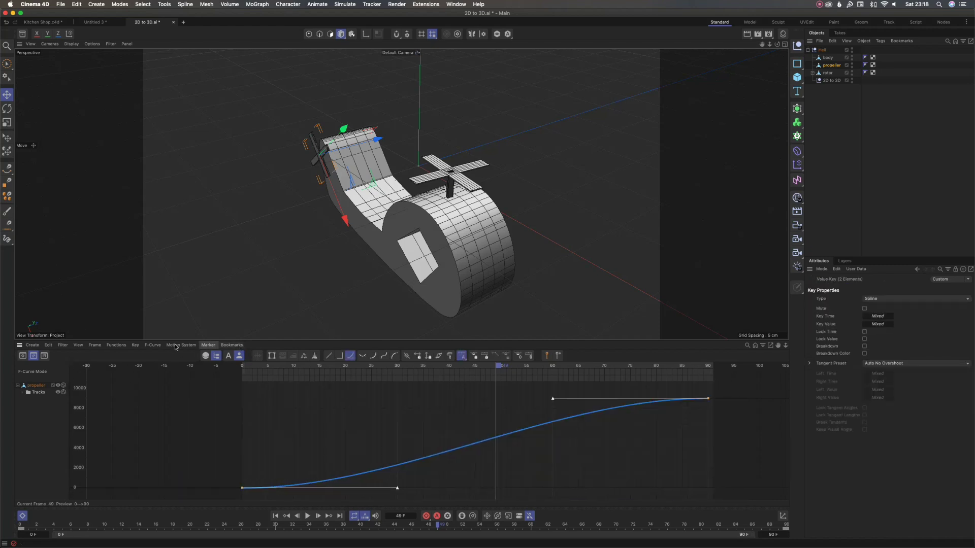
pyautogui.moveTo(736, 497); pyautogui.dragTo(188, 379)
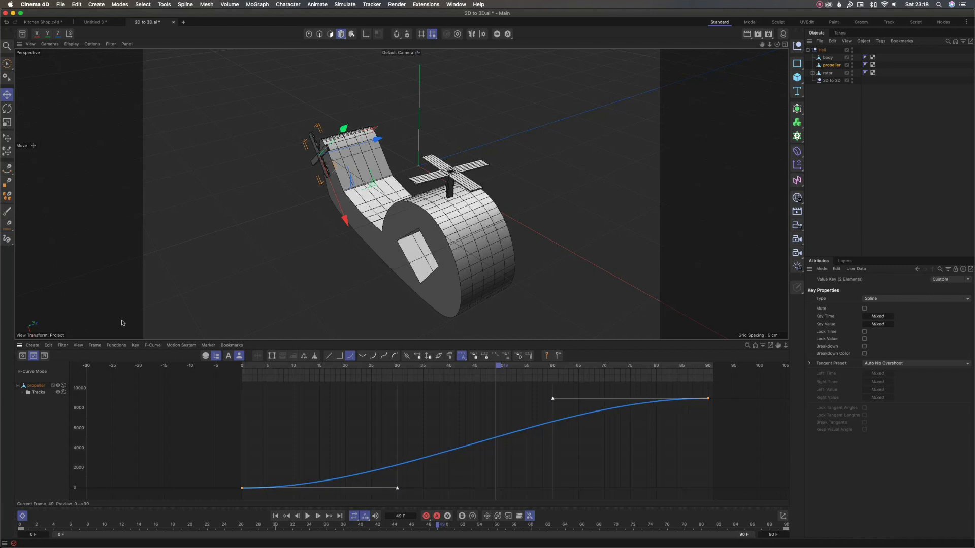
pyautogui.click(135, 345)
pyautogui.moveTo(150, 347)
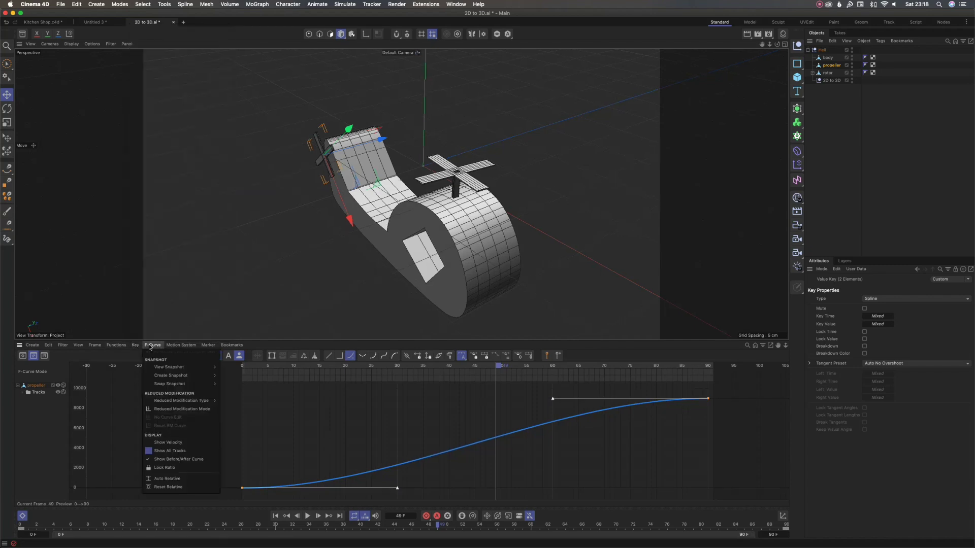
pyautogui.moveTo(87, 347)
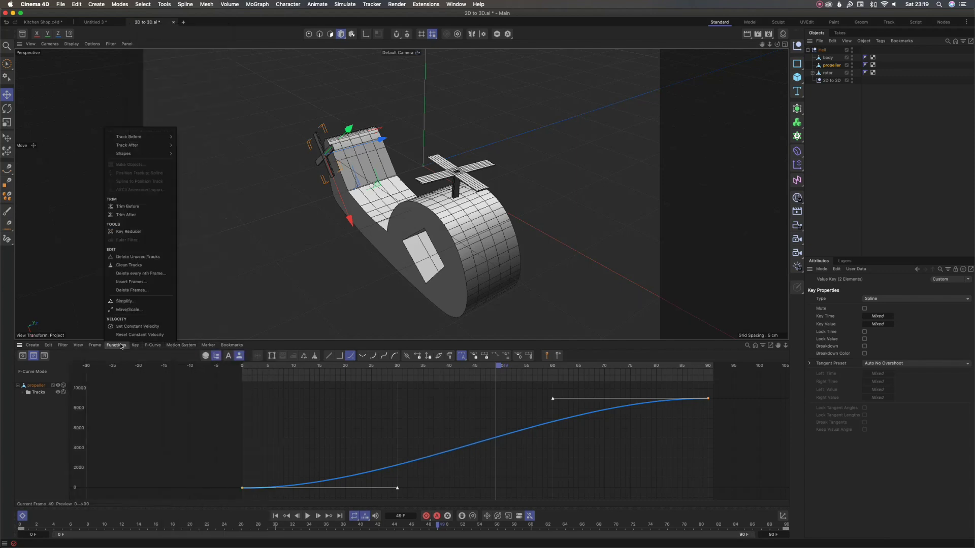
pyautogui.moveTo(142, 135)
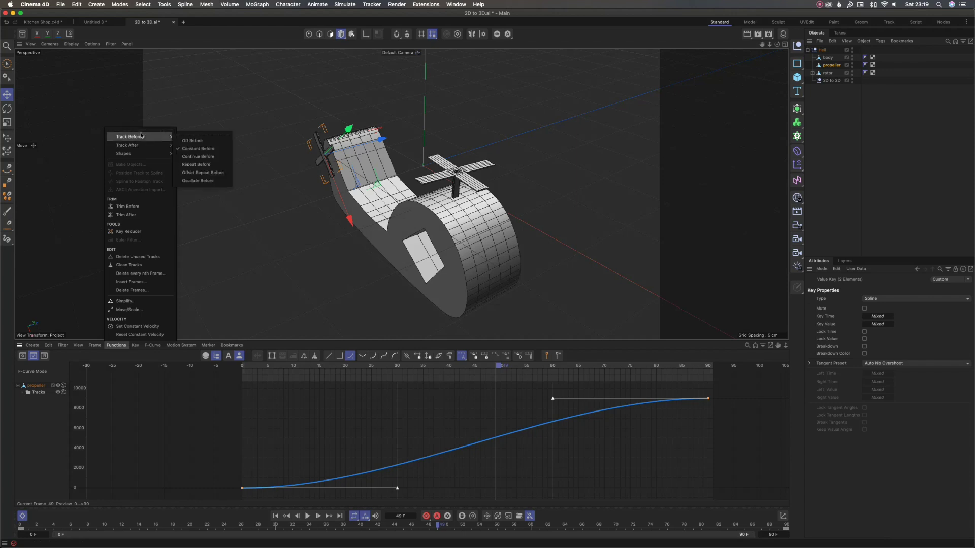
pyautogui.moveTo(172, 146)
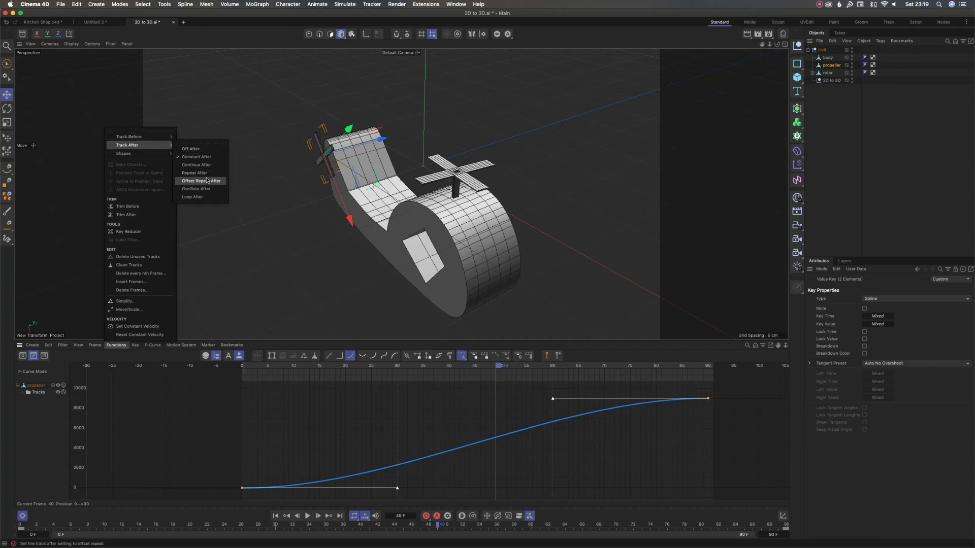
pyautogui.click(196, 165)
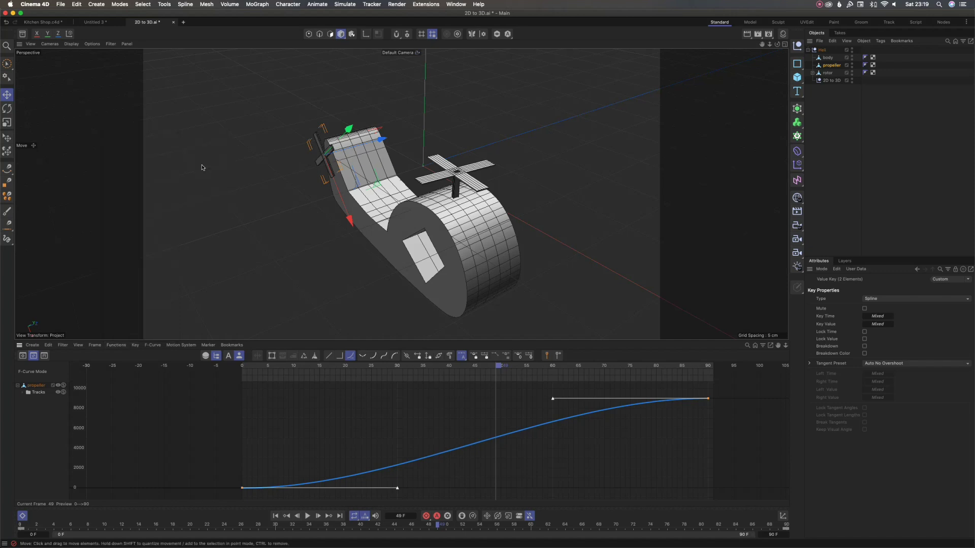
pyautogui.click(329, 356)
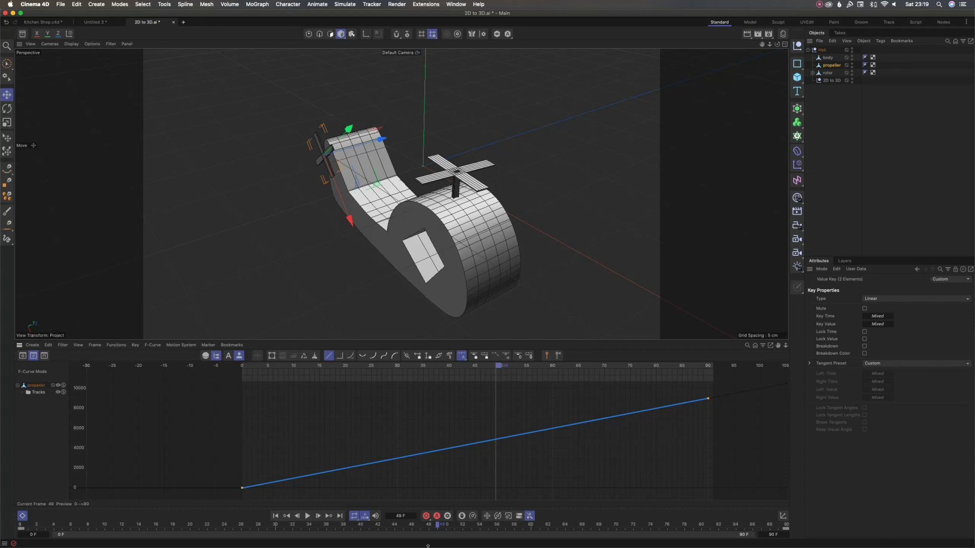
# Extend the timeline to 242 frames during playback and recheck the propeller track's Track After setting.
pyautogui.click(308, 516)
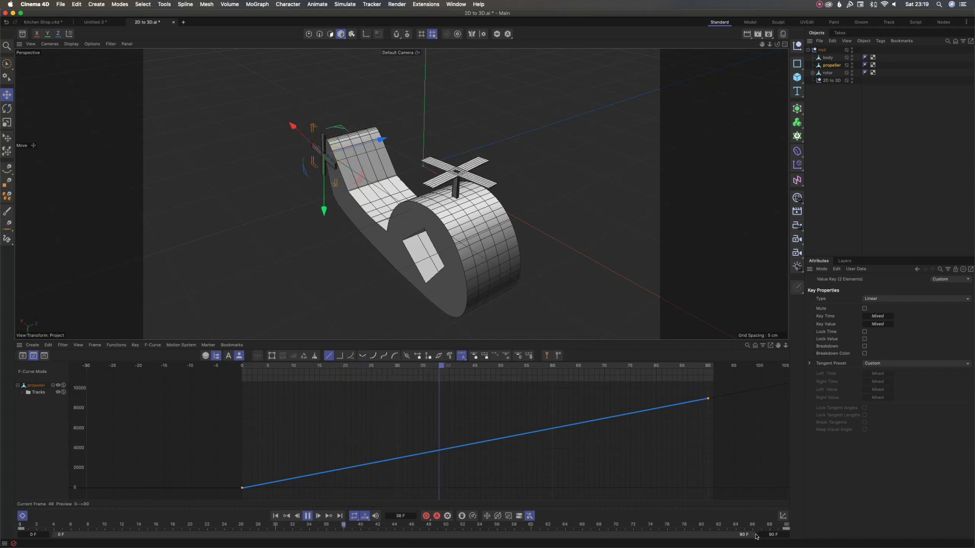
pyautogui.moveTo(771, 534); pyautogui.dragTo(840, 535)
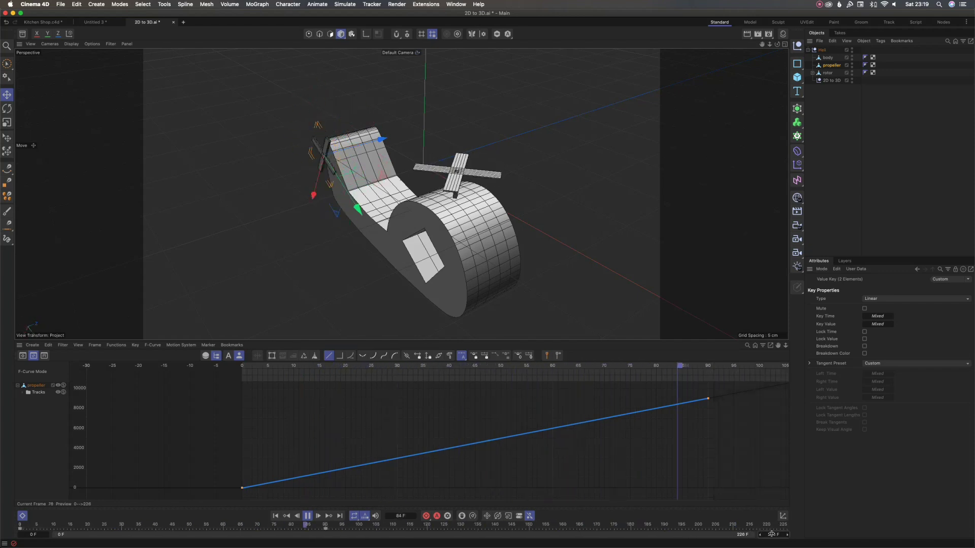
pyautogui.moveTo(770, 535); pyautogui.dragTo(778, 535)
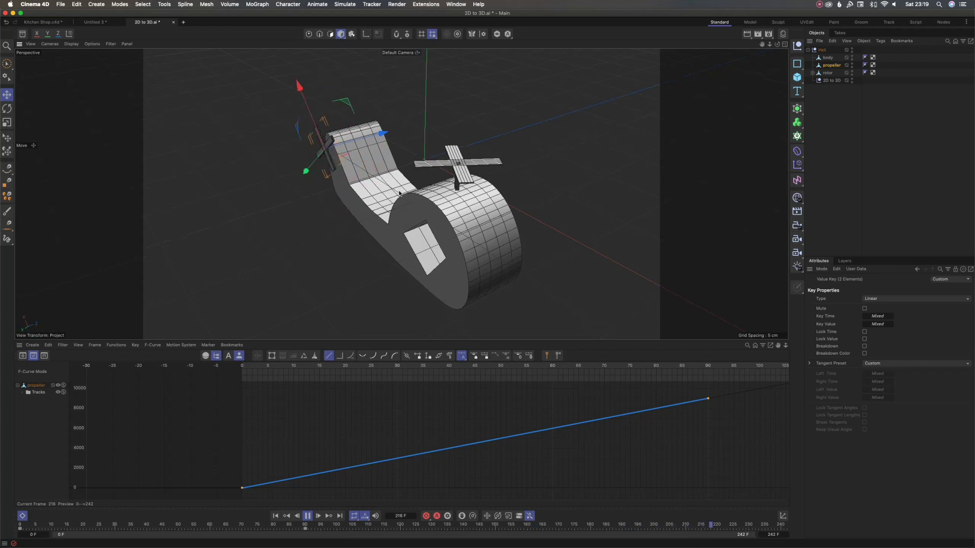
pyautogui.click(116, 345)
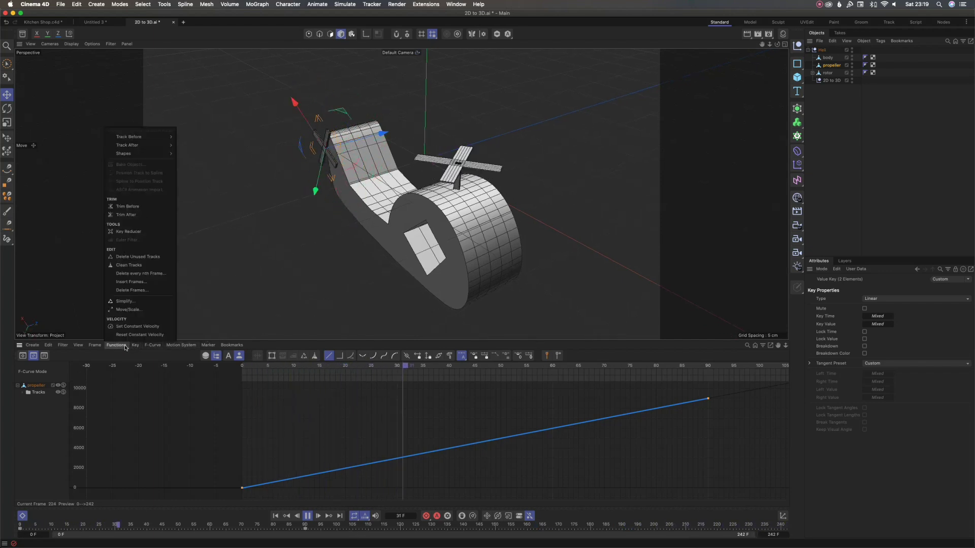
pyautogui.moveTo(116, 344)
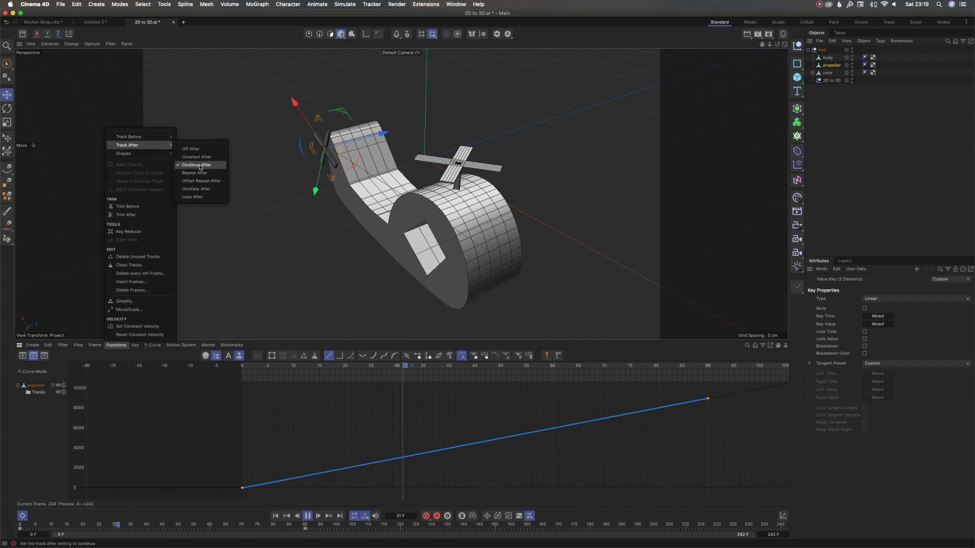
# Speed up the propeller's spin by moving its last rotation key to frame 19, keeping its value at 9000°.
pyautogui.click(561, 439)
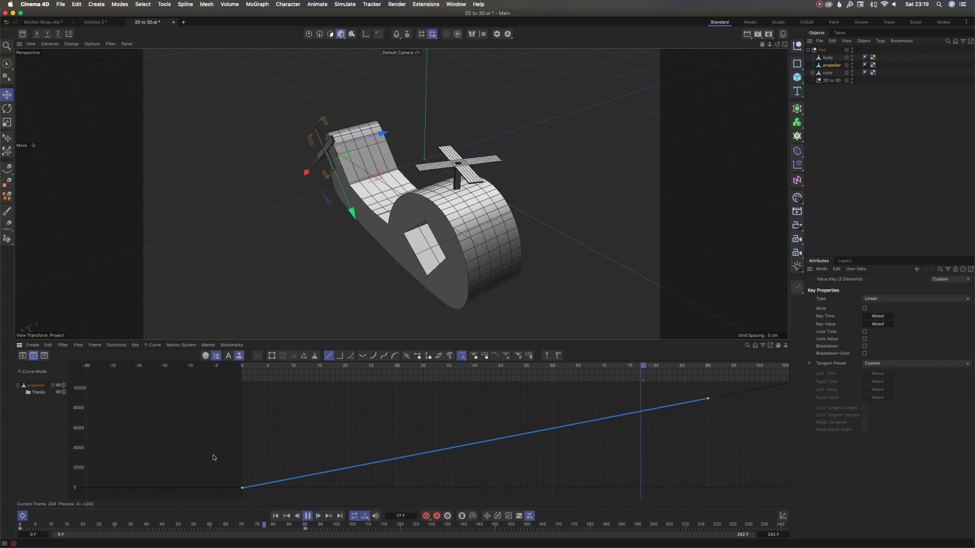
pyautogui.keyDown('alt'); pyautogui.moveTo(419, 435); pyautogui.dragTo(320, 470, button='right'); pyautogui.keyUp('alt')
pyautogui.scroll(-5, 319, 426)
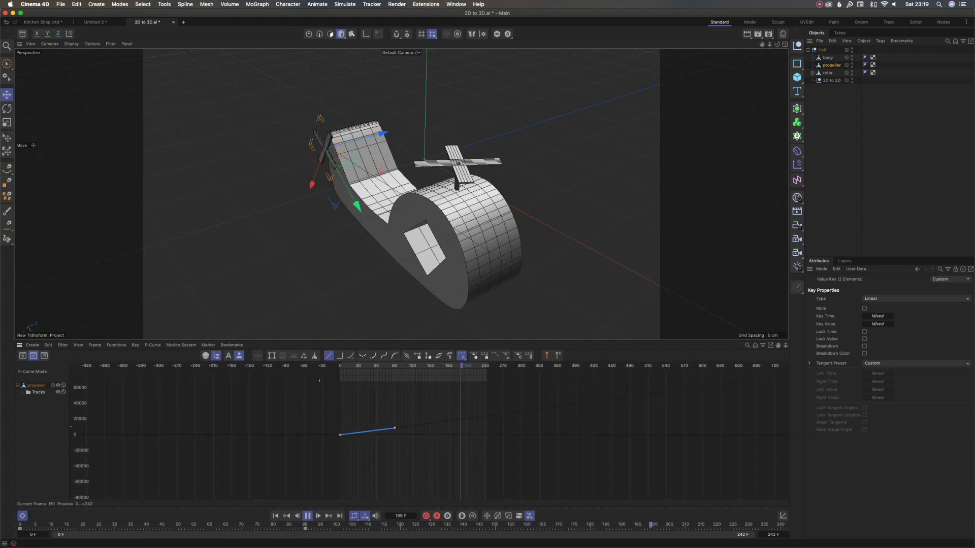
pyautogui.scroll(-3, 319, 426)
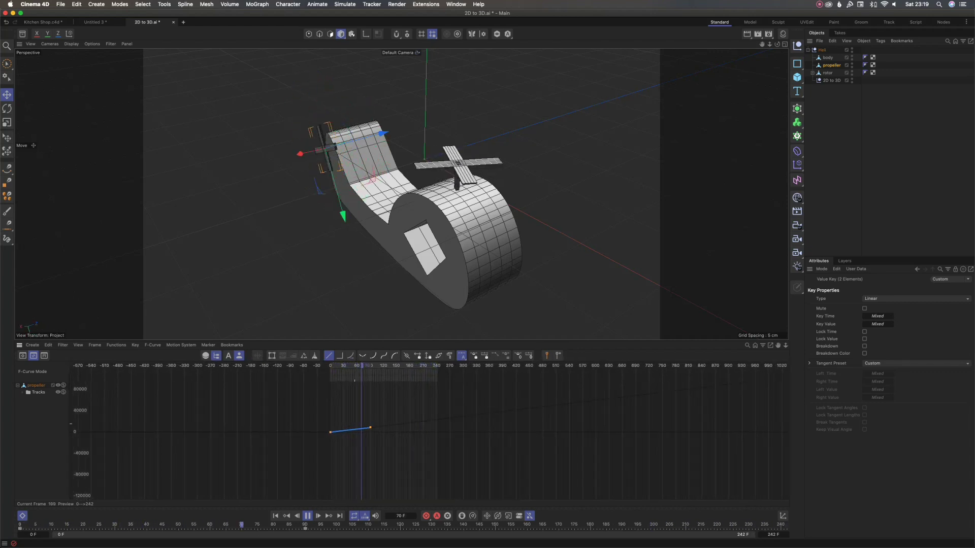
pyautogui.scroll(5, 366, 452)
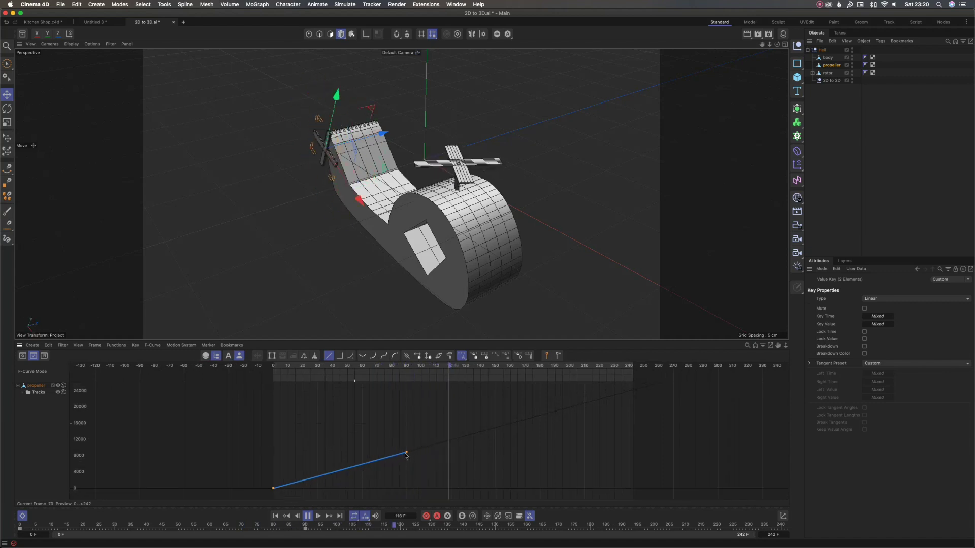
pyautogui.moveTo(407, 453); pyautogui.dragTo(378, 458)
pyautogui.press('super+z')
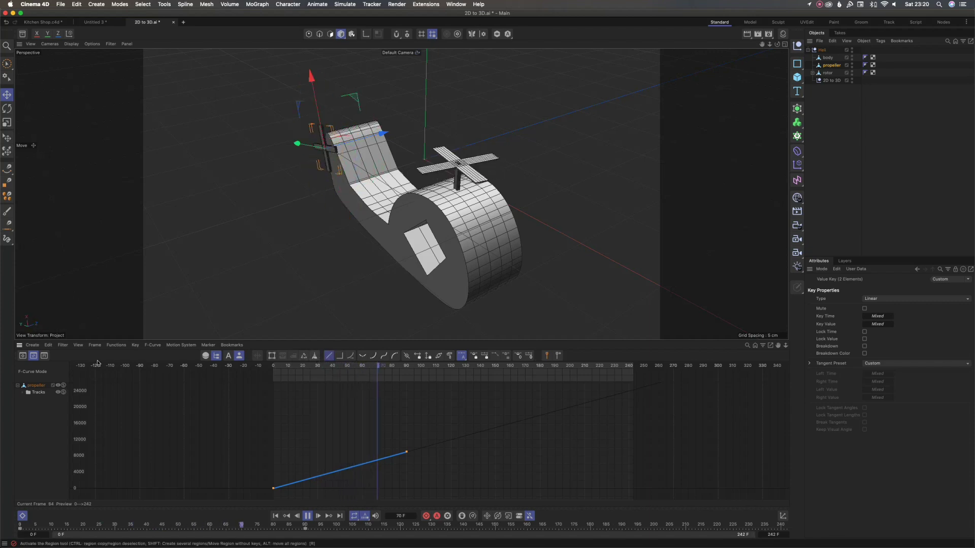
pyautogui.moveTo(369, 425); pyautogui.dragTo(376, 456)
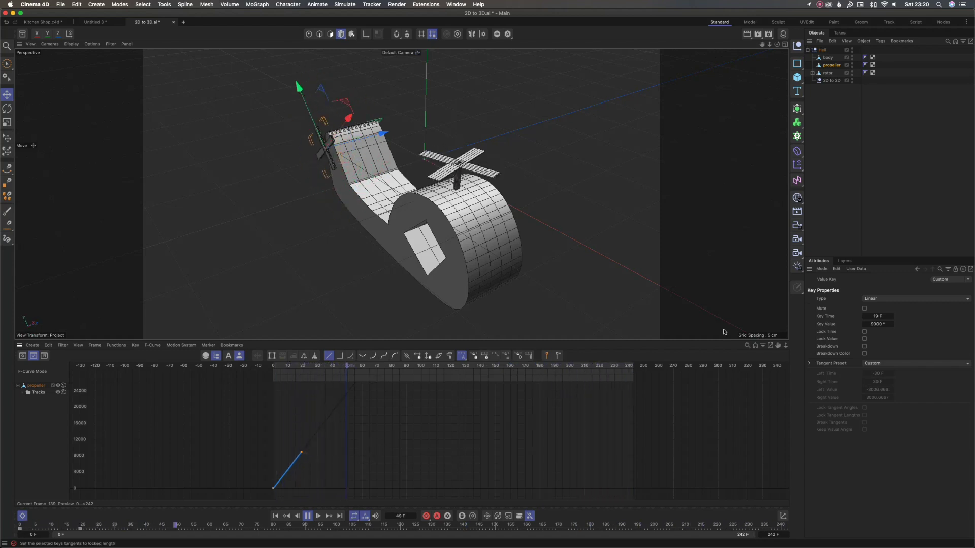
# Show the rotor's F-curves in the timeline and frame its rotation curve.
pyautogui.click(826, 58)
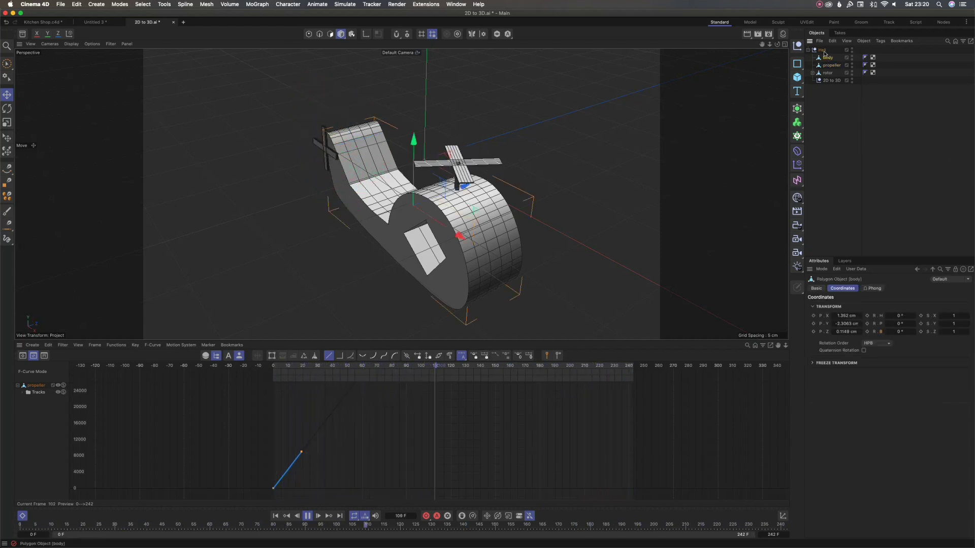
pyautogui.click(828, 74)
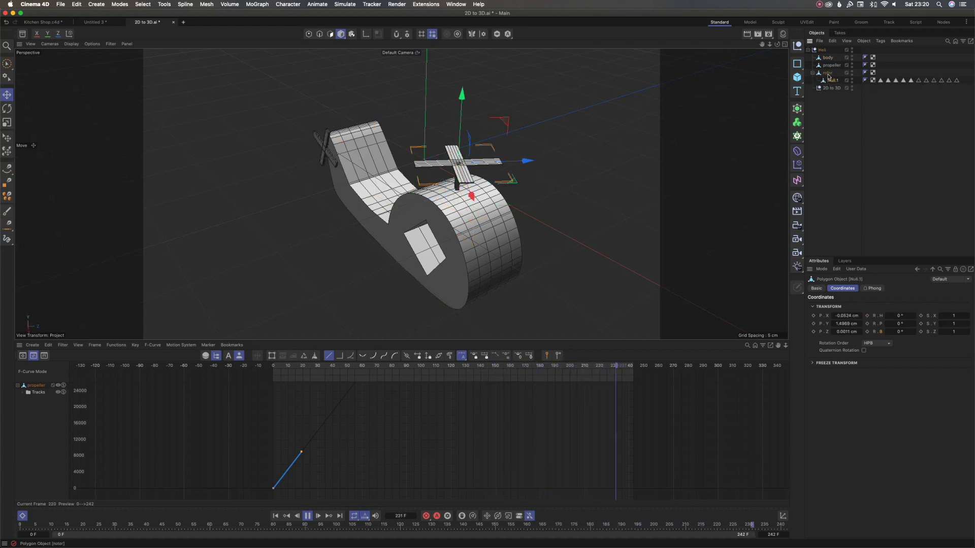
pyautogui.click(812, 72)
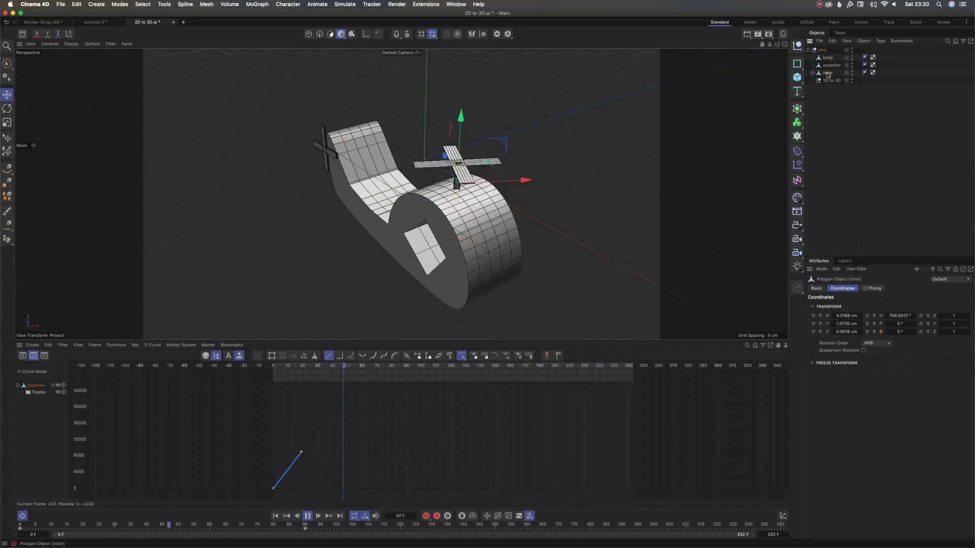
pyautogui.rightClick(828, 75)
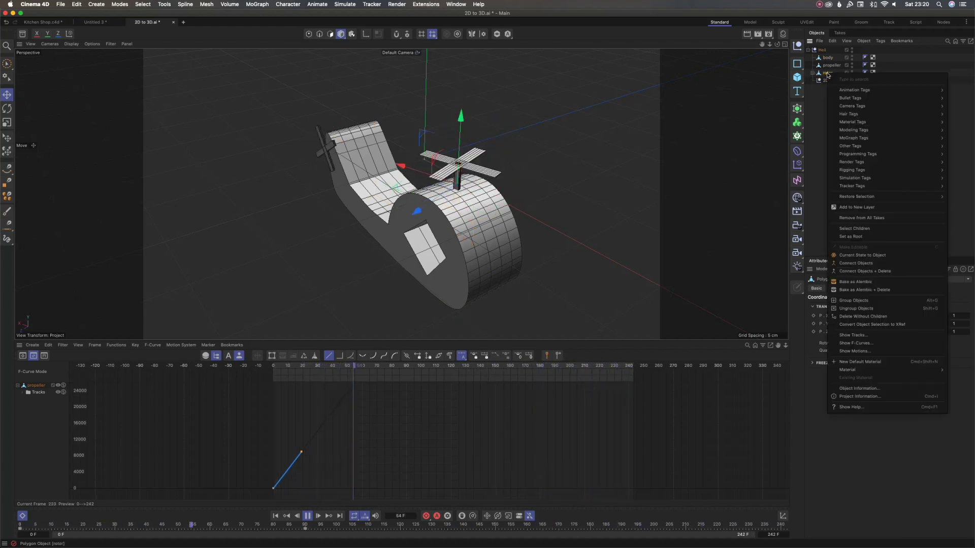
pyautogui.click(863, 343)
pyautogui.keyDown('alt'); pyautogui.moveTo(640, 452); pyautogui.dragTo(589, 401, button='right'); pyautogui.keyUp('alt')
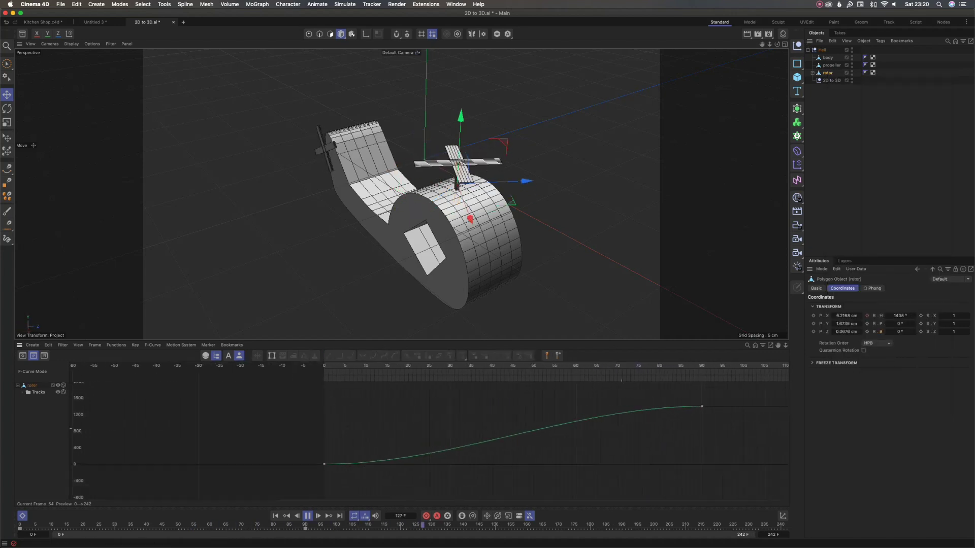
# Set both rotor rotation keys to Continue After with linear interpolation, and move the end key to frame 19.
pyautogui.moveTo(732, 498); pyautogui.dragTo(309, 394)
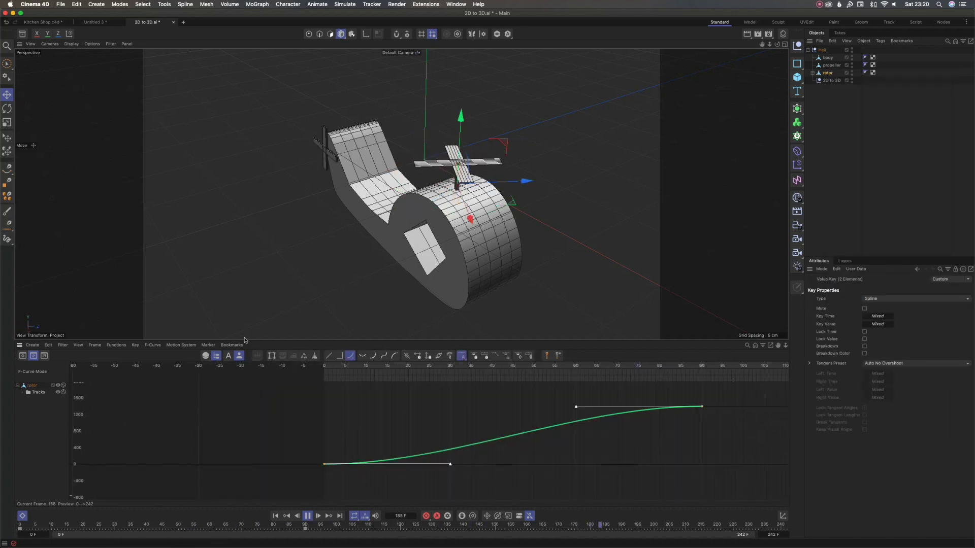
pyautogui.click(118, 346)
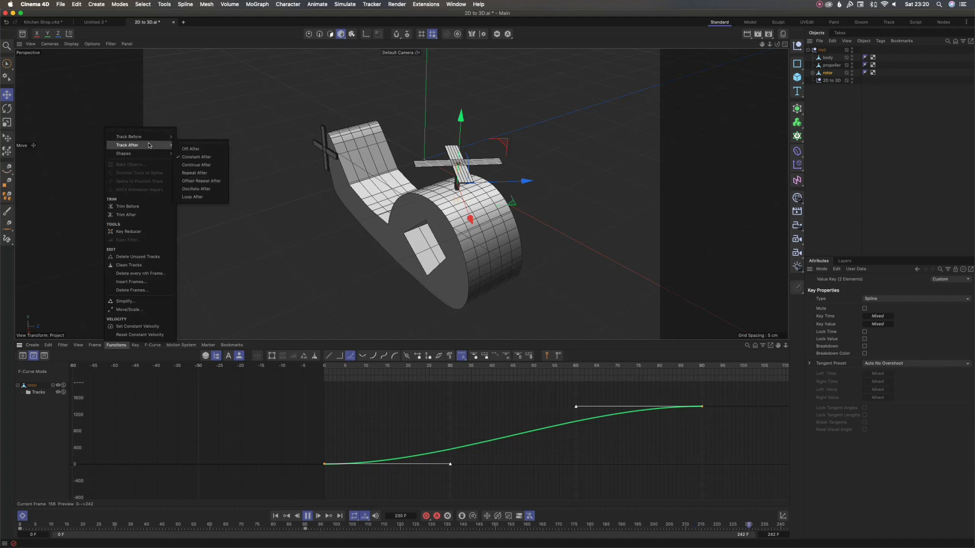
pyautogui.click(198, 165)
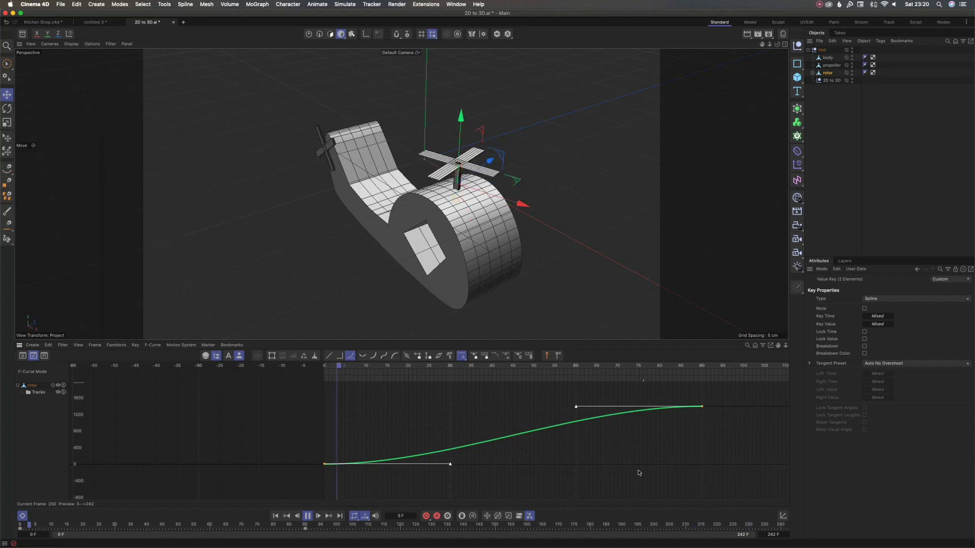
pyautogui.hotkey('alt', 'l')
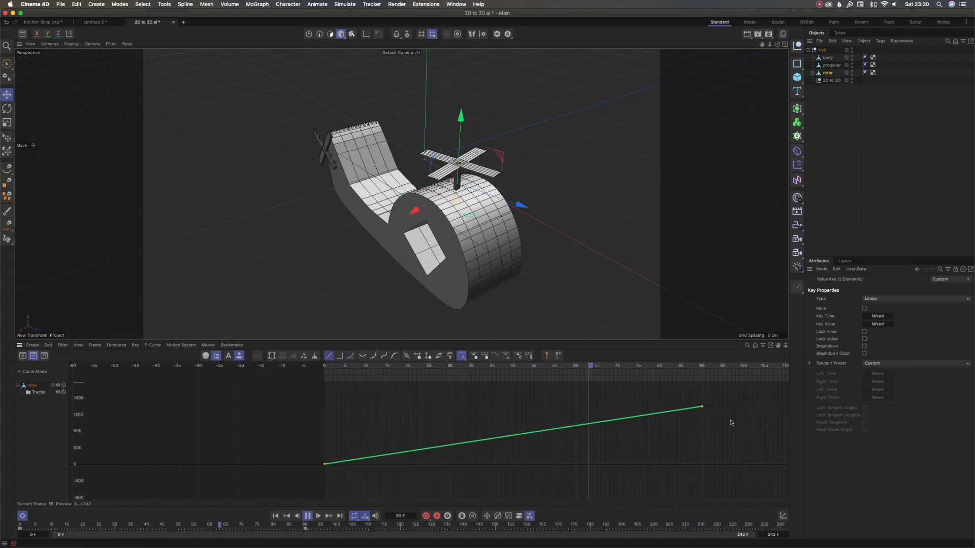
pyautogui.moveTo(702, 407); pyautogui.dragTo(402, 446)
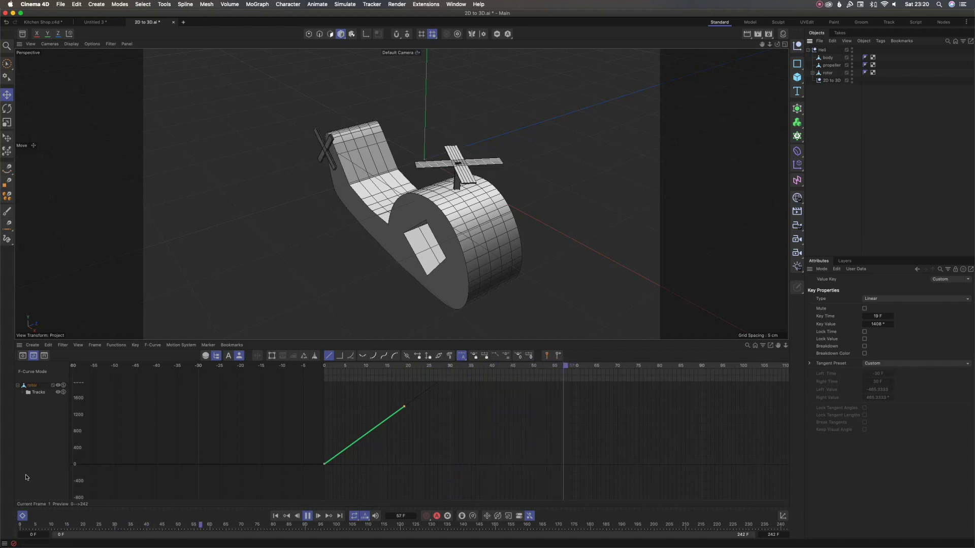
# Close the enlarged F-curve timeline, then collapse and select the Heli group.
pyautogui.click(22, 515)
pyautogui.scroll(-5, 498, 315)
pyautogui.scroll(2, 418, 337)
pyautogui.scroll(2, 556, 322)
pyautogui.click(808, 50)
pyautogui.click(821, 50)
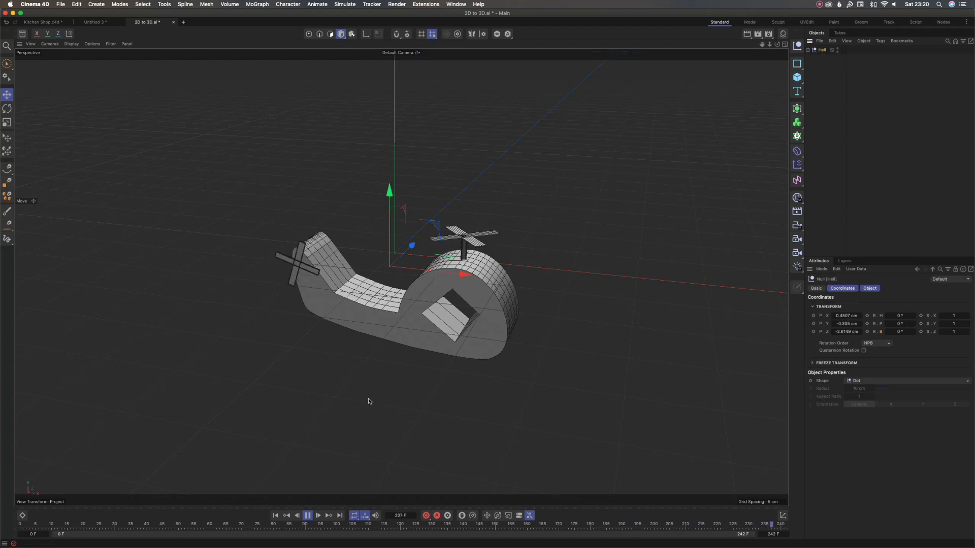
# Stop playback and keyframe the Heli group's vertical position at frame 0 and at frame 22 with P.Y at 10.695 cm.
pyautogui.click(307, 515)
pyautogui.moveTo(127, 528); pyautogui.dragTo(8, 535)
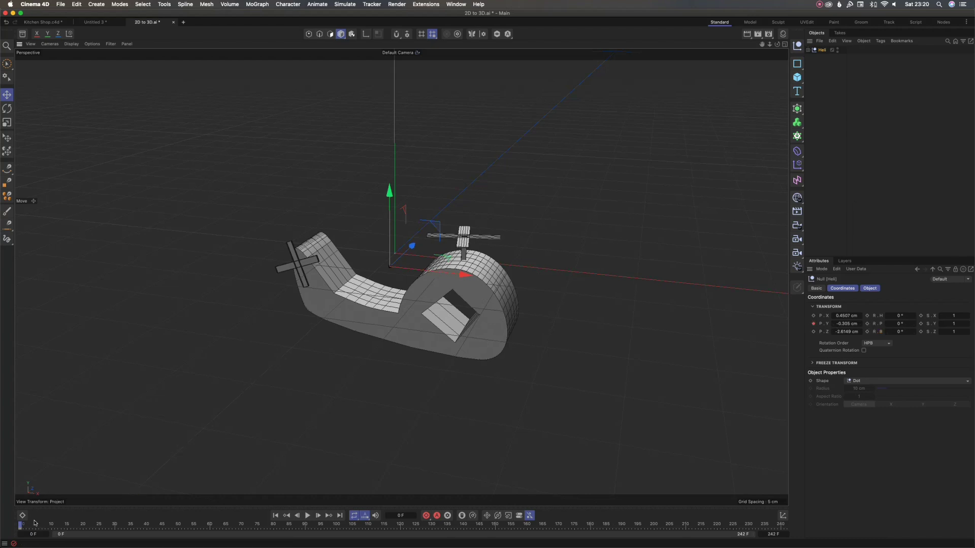
pyautogui.moveTo(21, 526); pyautogui.dragTo(90, 530)
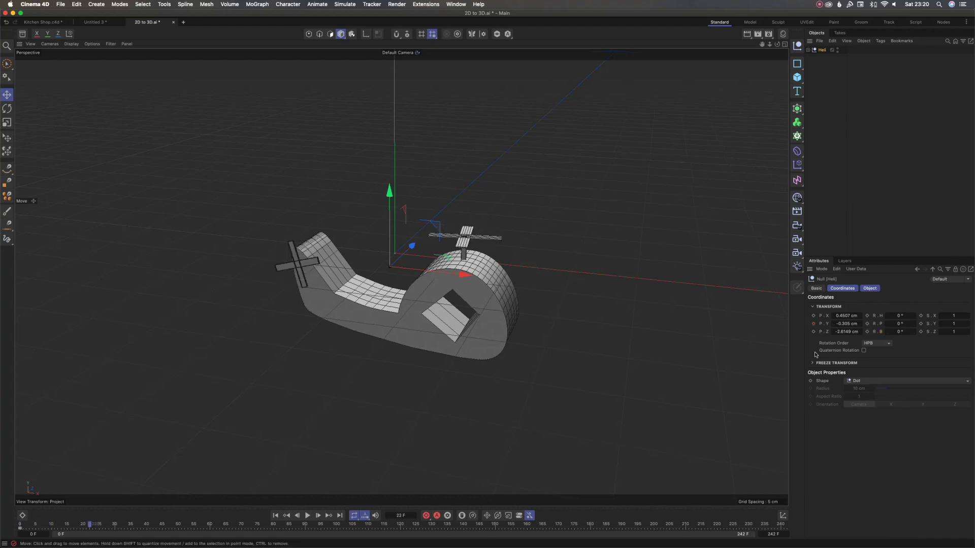
pyautogui.moveTo(846, 324)
pyautogui.mouseDown()
pyautogui.moveTo(807, 325)
pyautogui.moveTo(861, 324)
pyautogui.mouseUp()
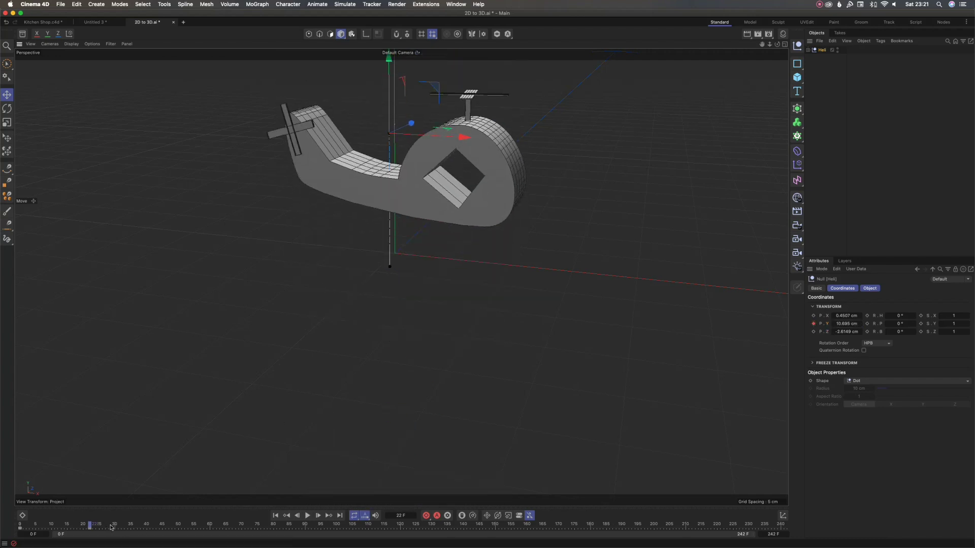
# Move the Heli group's raised-position key to frame 20 and copy its frame 0 key to frame 40.
pyautogui.moveTo(91, 526); pyautogui.dragTo(169, 531)
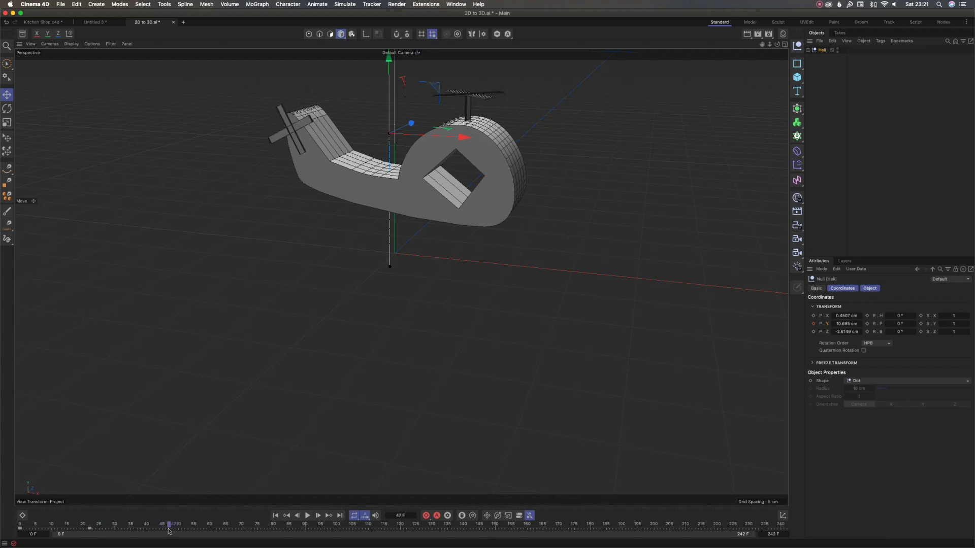
pyautogui.moveTo(88, 526); pyautogui.dragTo(146, 531)
pyautogui.click(85, 531)
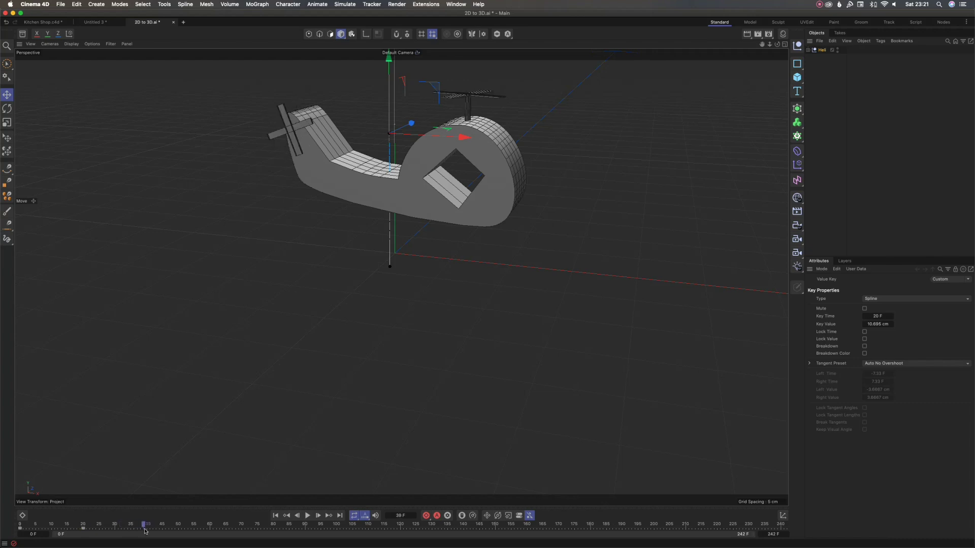
pyautogui.press('f')
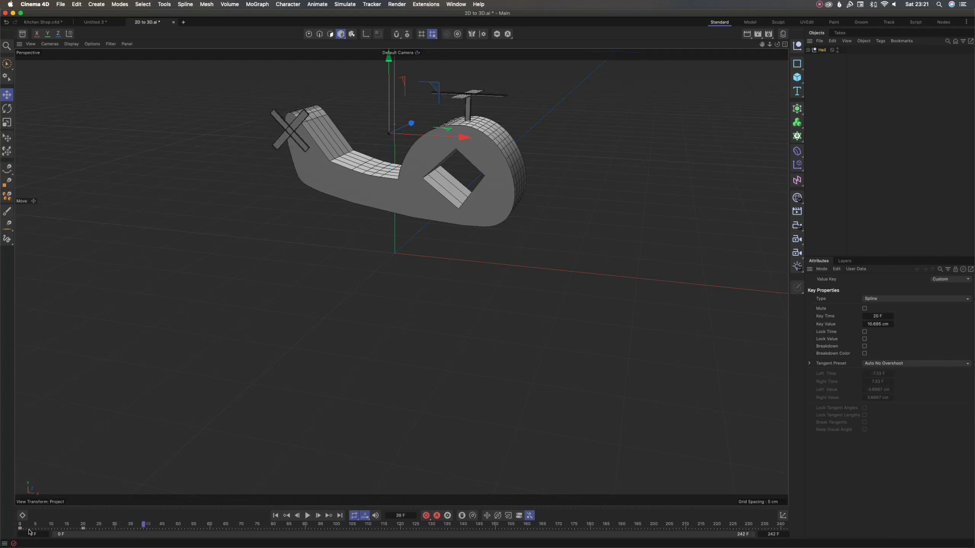
pyautogui.press('g')
pyautogui.keyDown('ctrl'); pyautogui.moveTo(20, 530); pyautogui.dragTo(66, 535); pyautogui.keyUp('ctrl')
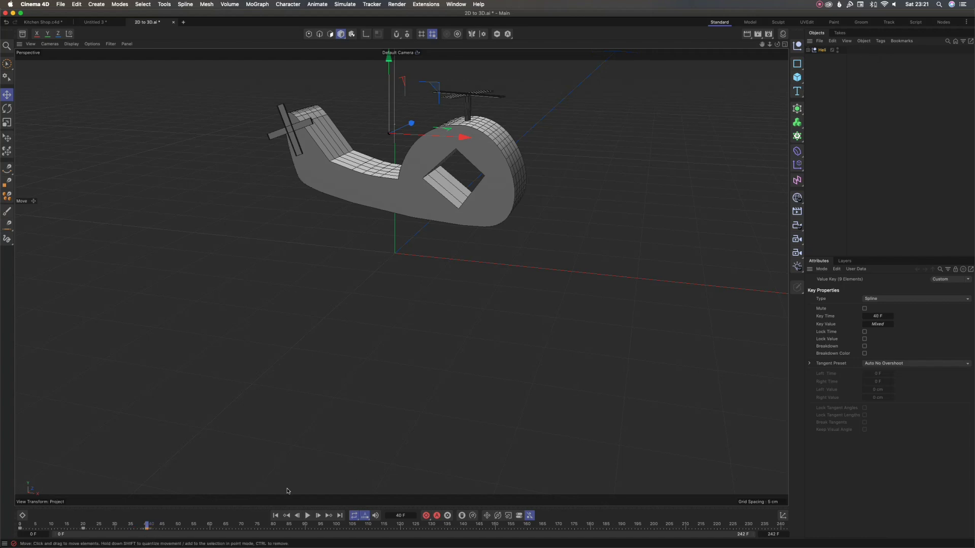
# Play the animation from frame 0 to check the Heli group's vertical movement, and select the group.
pyautogui.moveTo(131, 525); pyautogui.dragTo(12, 532)
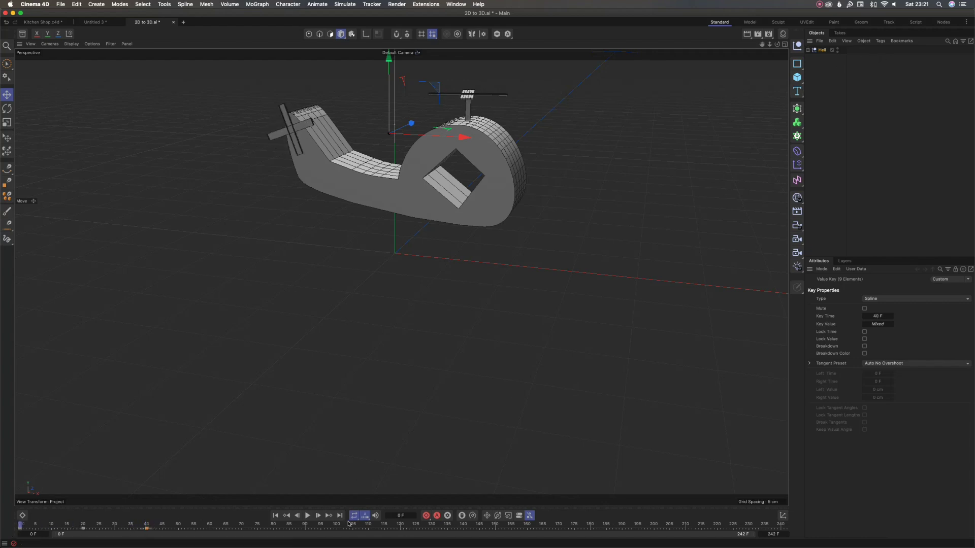
pyautogui.click(307, 515)
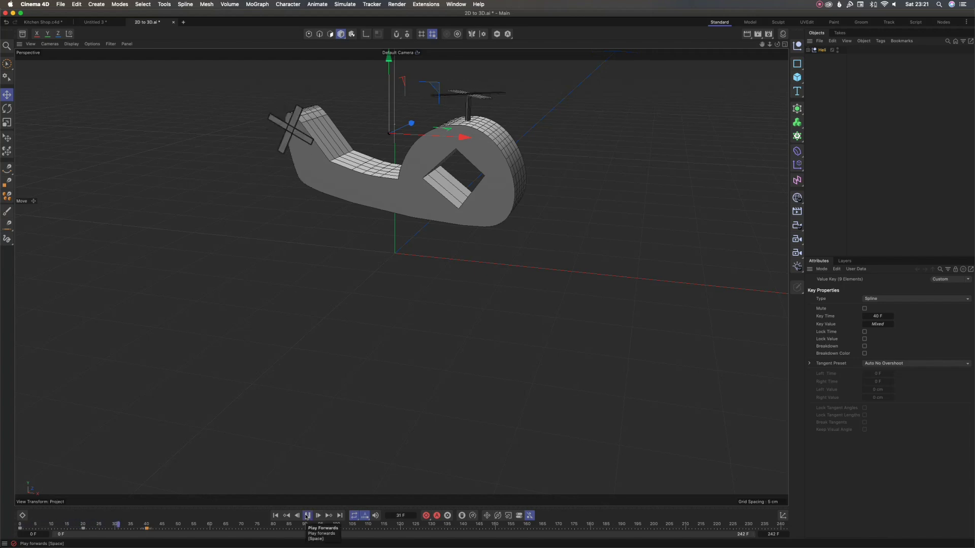
pyautogui.doubleClick(822, 50)
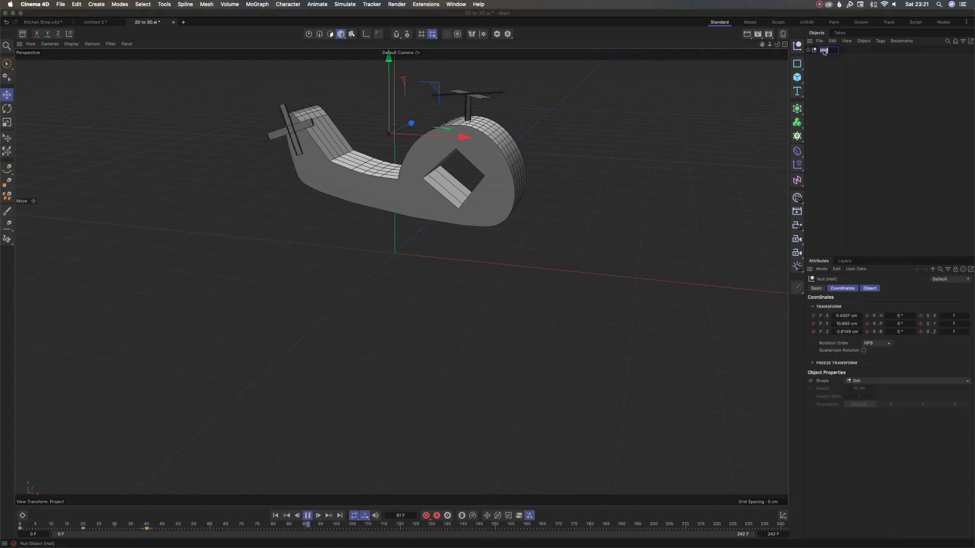
pyautogui.press('Return')
# Try to raise the Heli group's P.Y to 21.695 cm at frame 20.
pyautogui.click(146, 525)
pyautogui.moveTo(144, 526); pyautogui.dragTo(84, 534)
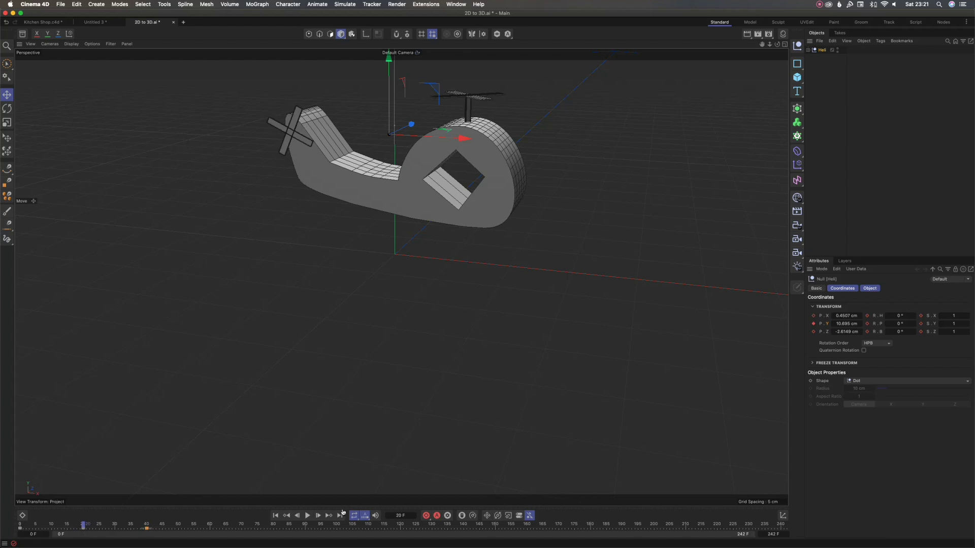
pyautogui.moveTo(843, 324); pyautogui.dragTo(863, 324)
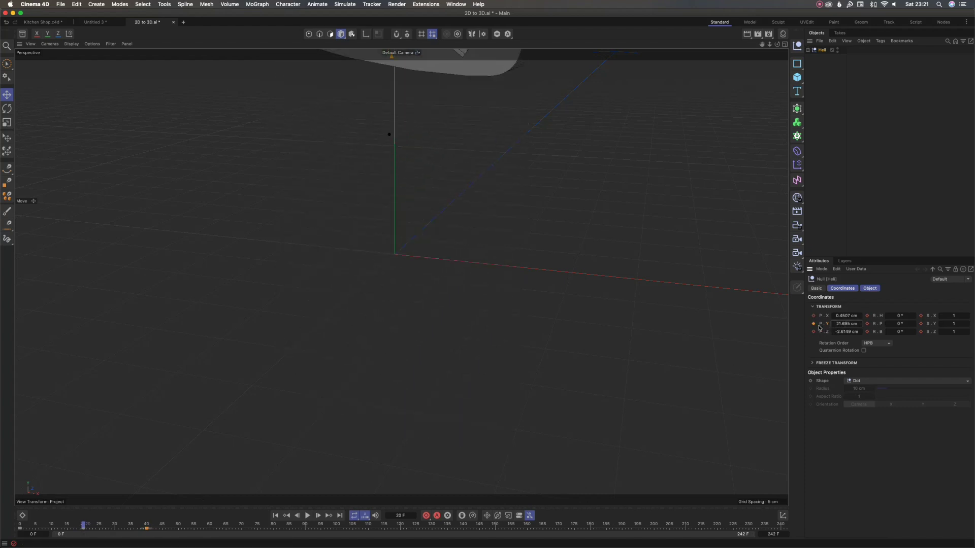
# Return to frame 0 and replay the animation to recheck how the helicopter moves between its keys.
pyautogui.click(13, 530)
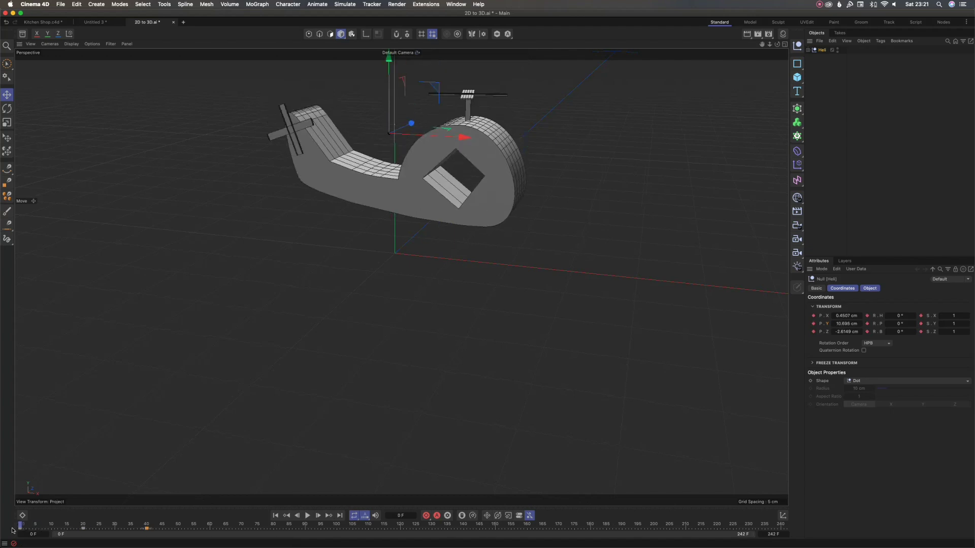
pyautogui.moveTo(91, 526); pyautogui.dragTo(3, 529)
pyautogui.click(307, 516)
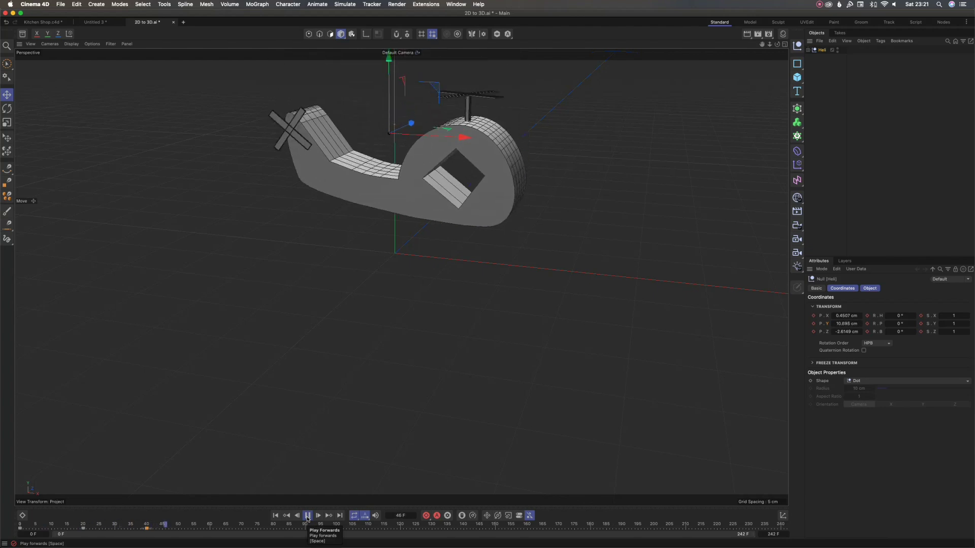
pyautogui.moveTo(90, 525); pyautogui.dragTo(18, 528)
pyautogui.click(307, 515)
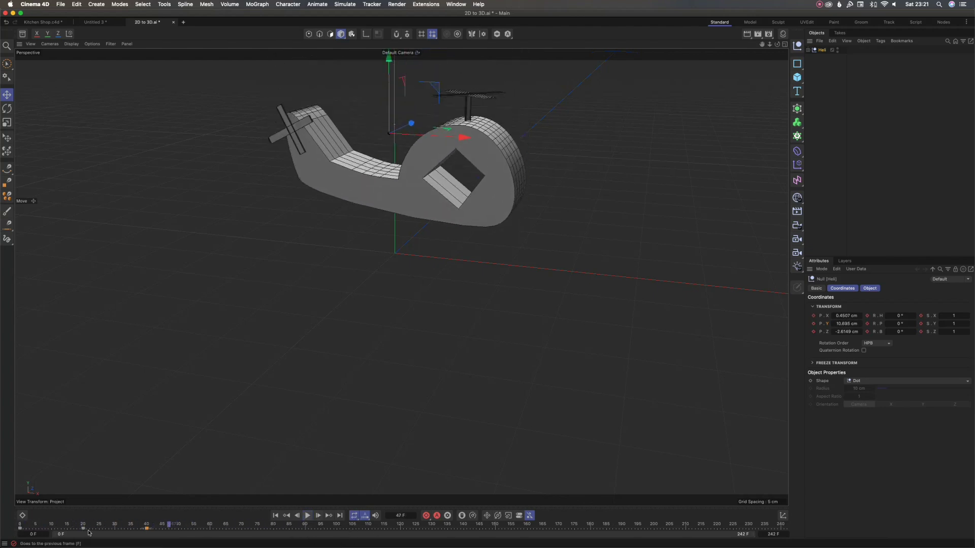
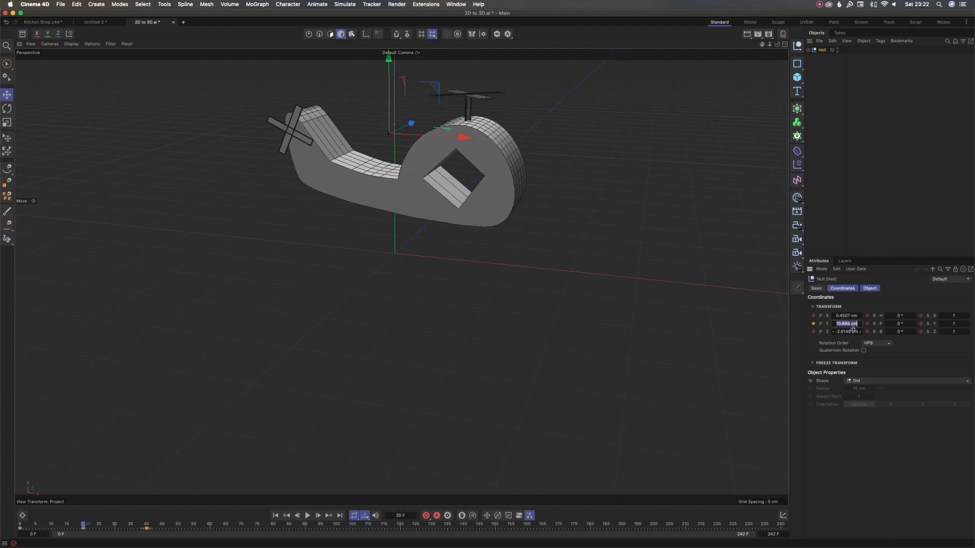
# Raise the Heli group's P.Y in small increments to about 11.7 cm at frame 20.
pyautogui.press('Up')
pyautogui.press('Up')
pyautogui.press('Up')
pyautogui.press('Up')
pyautogui.press('Up')
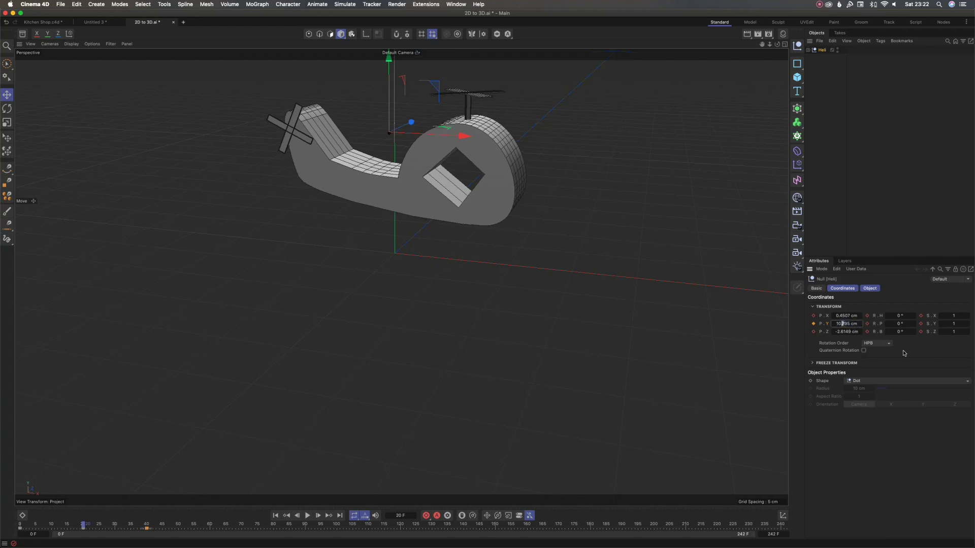
pyautogui.press('Up')
pyautogui.press('Up')
pyautogui.press('Up')
pyautogui.press('Up')
pyautogui.press('Up')
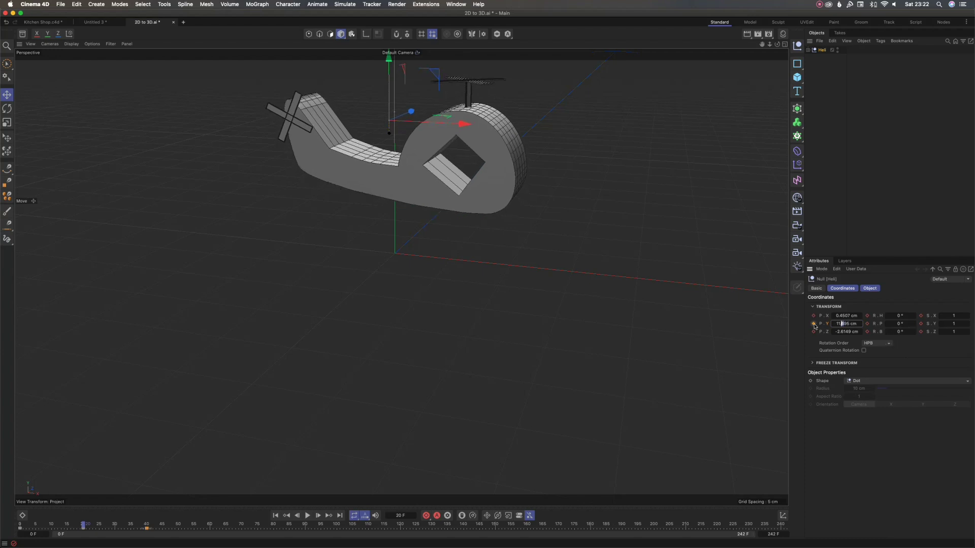
# Record the Heli group's P.Y keyframe at frame 20 and show the group's F-curves.
pyautogui.moveTo(1, 547)
pyautogui.click(150, 129)
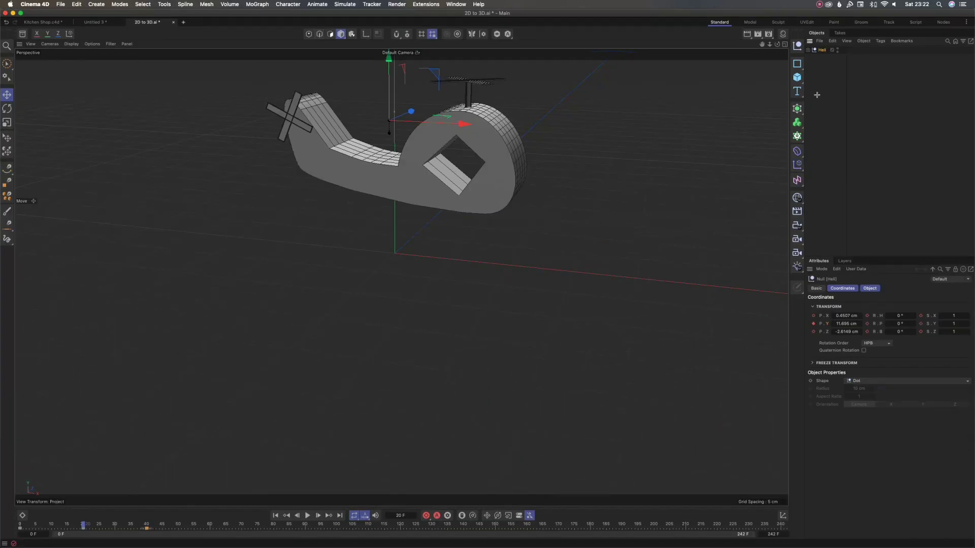
pyautogui.click(816, 95)
pyautogui.click(822, 50)
pyautogui.rightClick(821, 50)
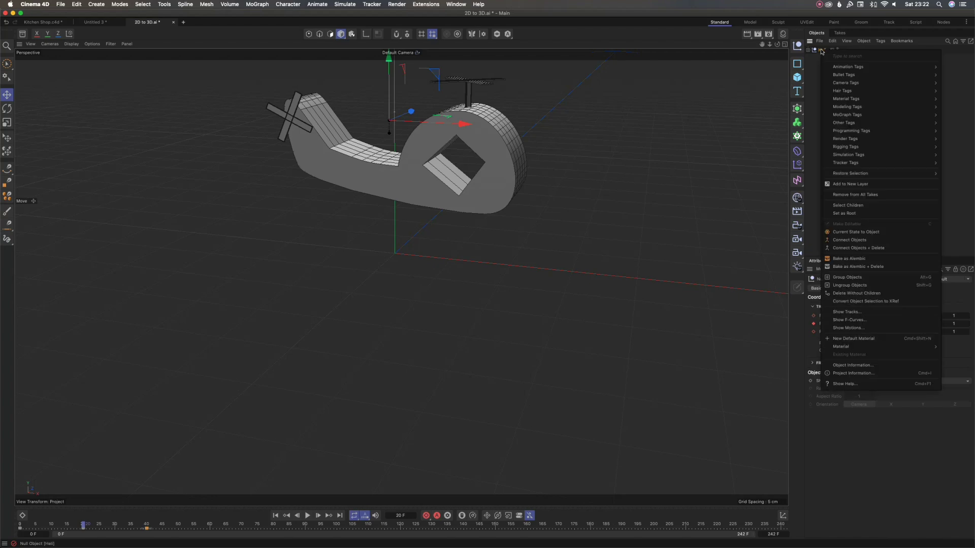
pyautogui.click(858, 320)
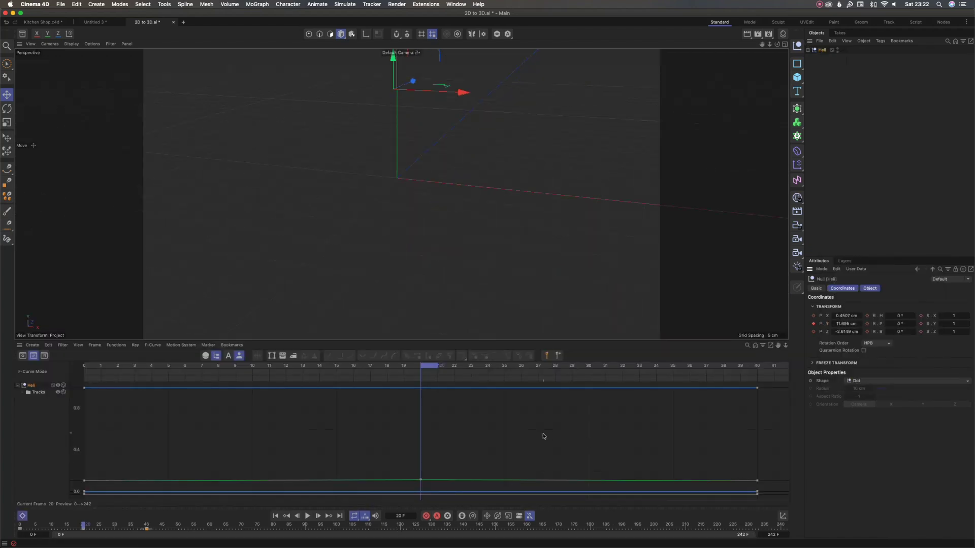
# Return to frame 0, select all keys on the Heli group's P.Y curve and frame them in the graph.
pyautogui.scroll(-3, 543, 436)
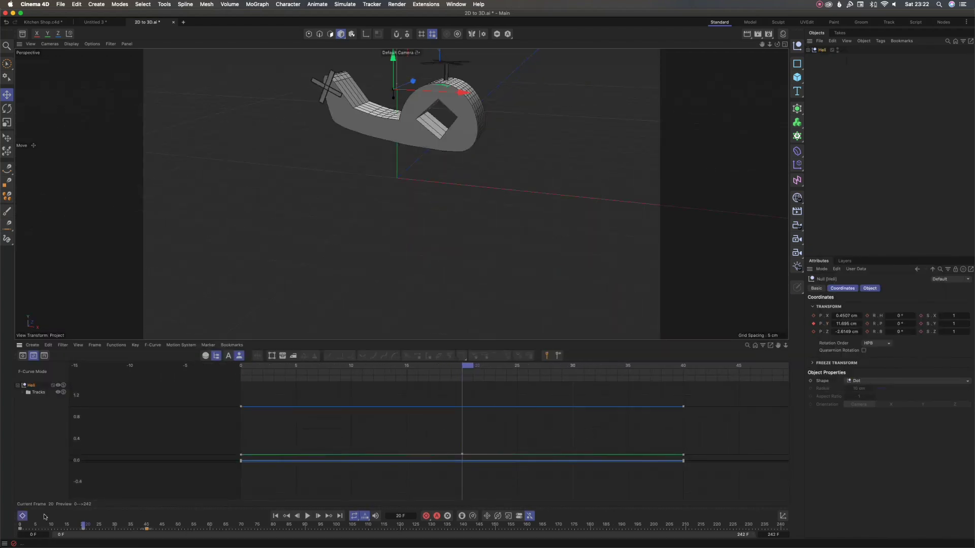
pyautogui.moveTo(38, 527); pyautogui.dragTo(9, 529)
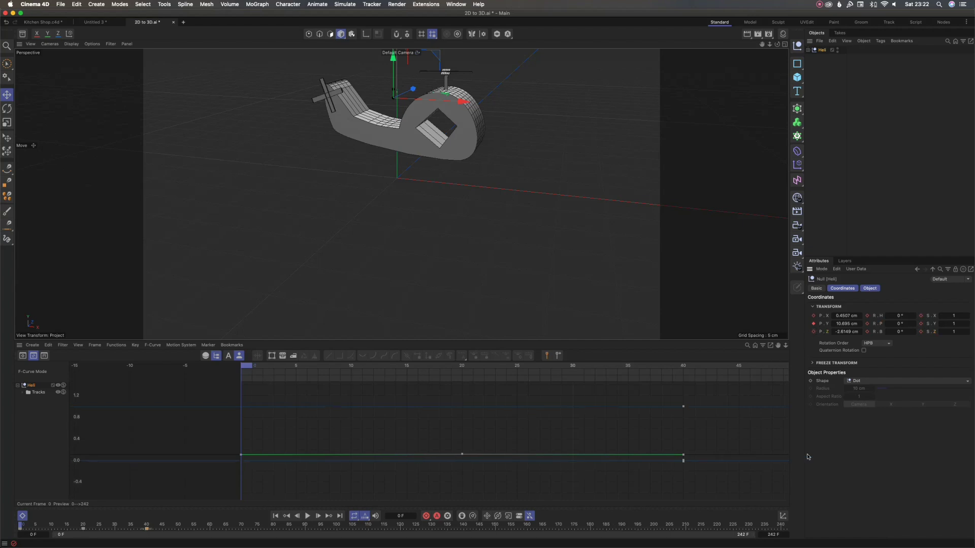
pyautogui.moveTo(709, 459); pyautogui.dragTo(229, 430)
pyautogui.press('h')
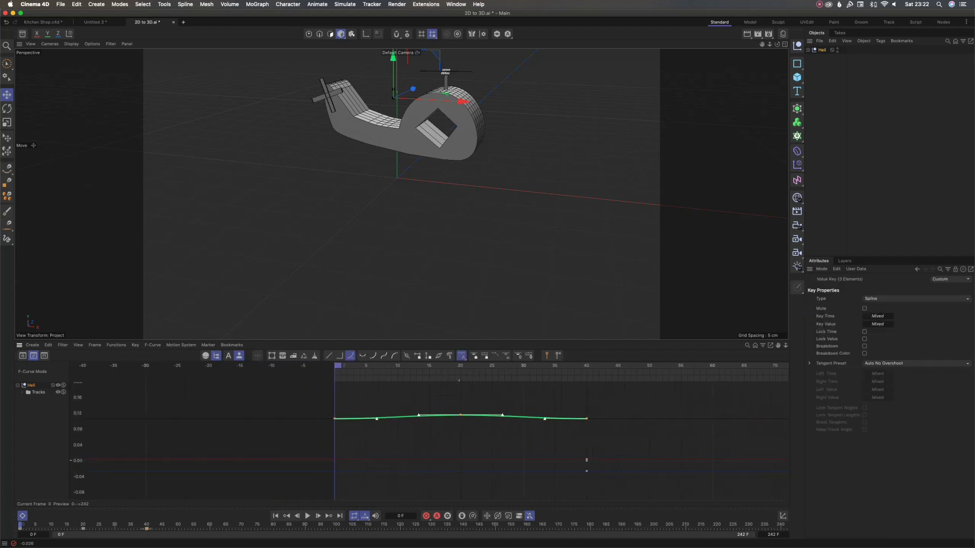
pyautogui.keyDown('alt'); pyautogui.moveTo(463, 456); pyautogui.dragTo(1, 229, button='right'); pyautogui.keyUp('alt')
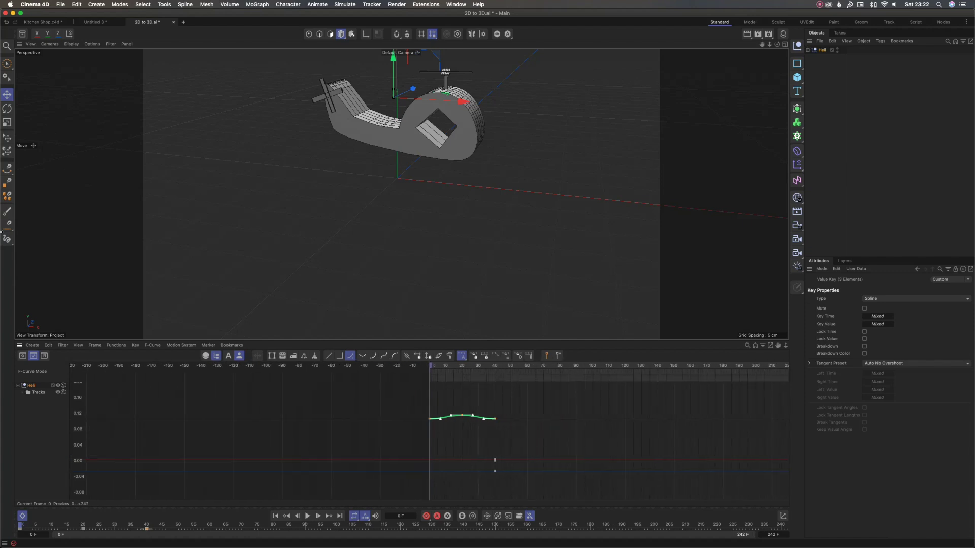
# Try extending the Heli group's P.Y track beyond its last key with Continue After.
pyautogui.moveTo(523, 427); pyautogui.dragTo(406, 403)
pyautogui.click(116, 345)
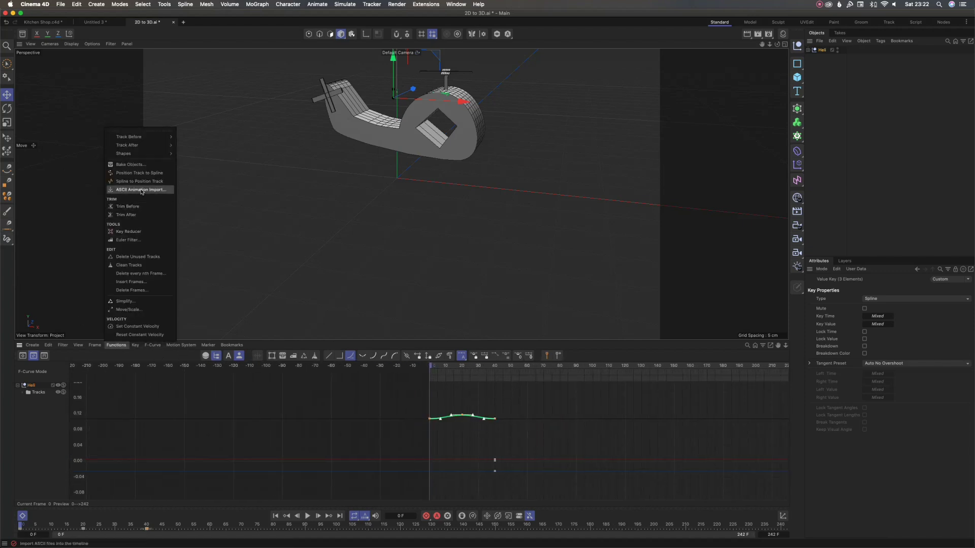
pyautogui.moveTo(173, 148)
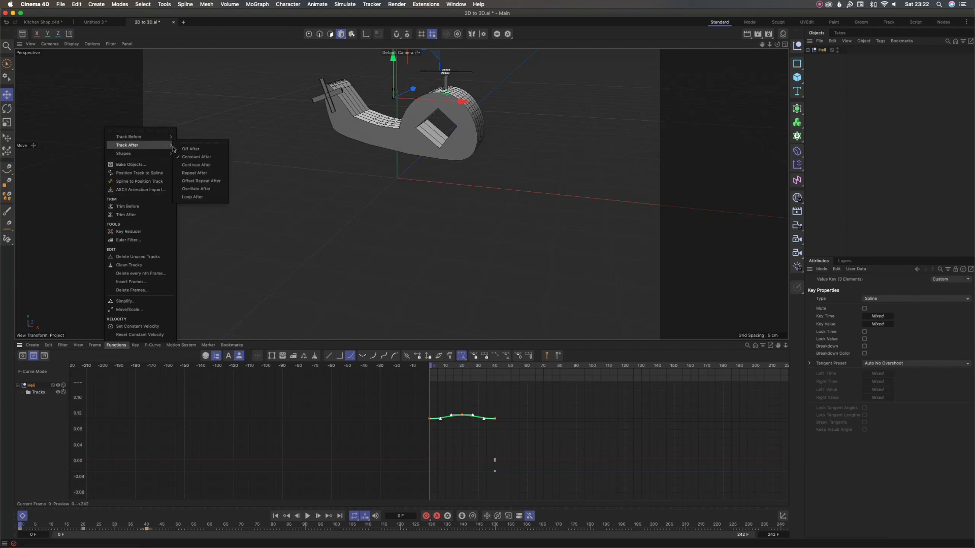
pyautogui.click(208, 167)
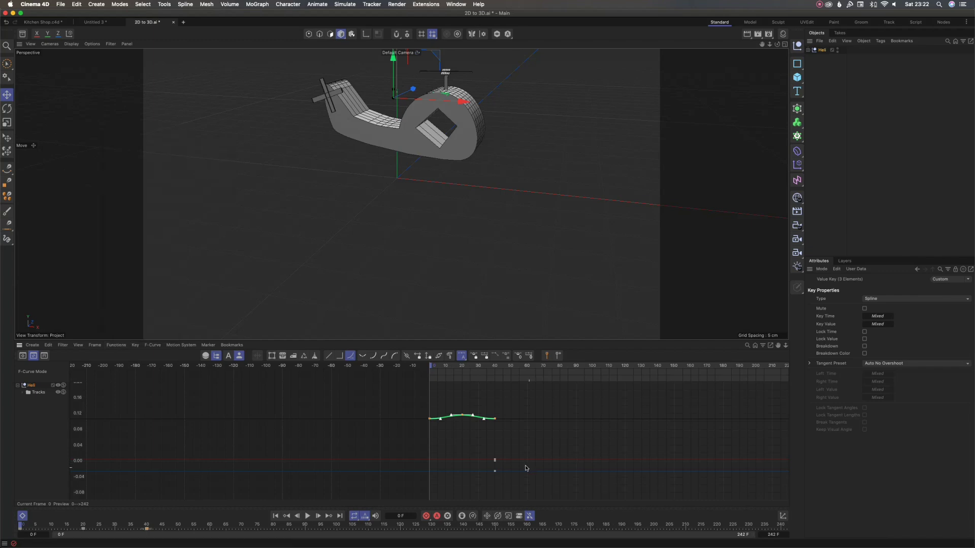
# Set the Heli group's P.Y track to Repeat After and check the curve beyond frame 40.
pyautogui.moveTo(423, 409); pyautogui.dragTo(400, 408)
pyautogui.click(115, 344)
pyautogui.moveTo(152, 146)
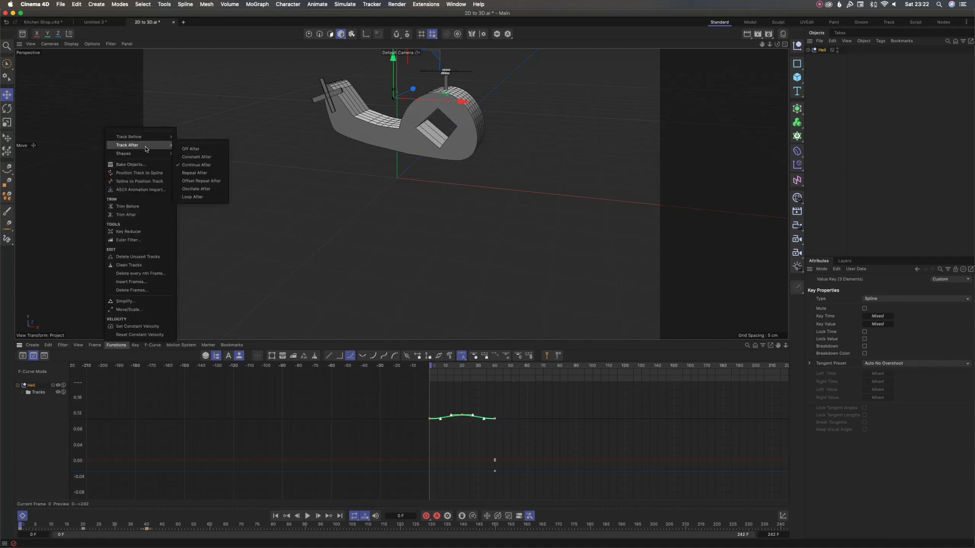
pyautogui.click(205, 172)
pyautogui.click(480, 427)
pyautogui.scroll(-3, 508, 422)
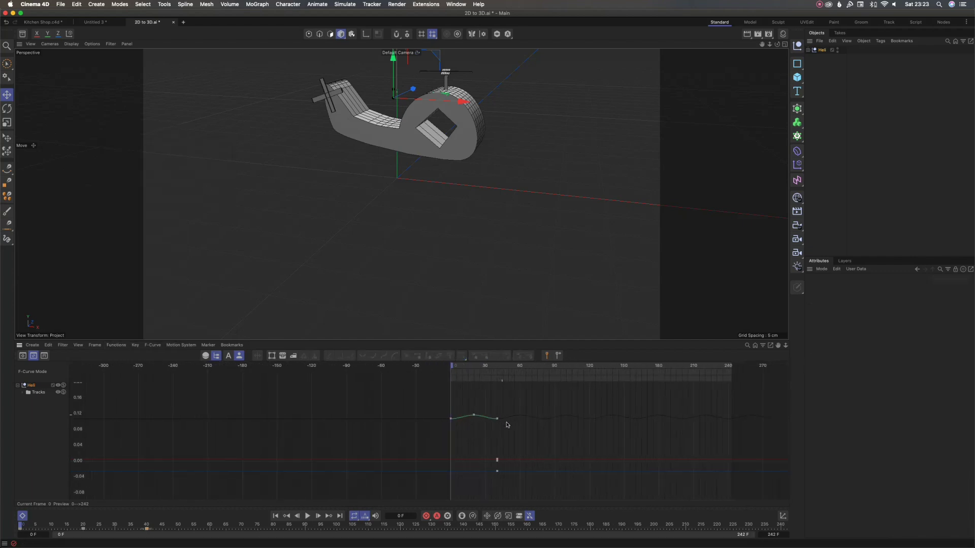
pyautogui.scroll(2, 487, 407)
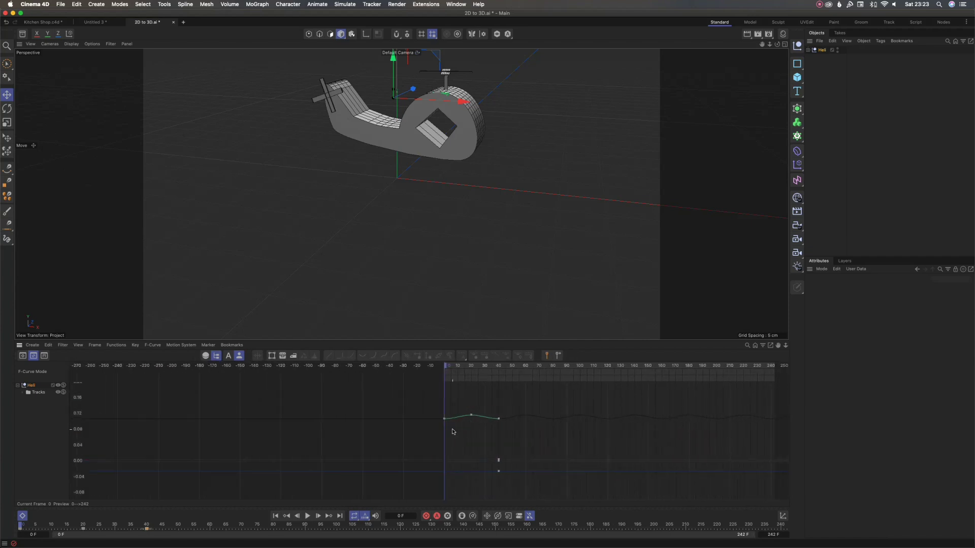
pyautogui.scroll(3, 484, 422)
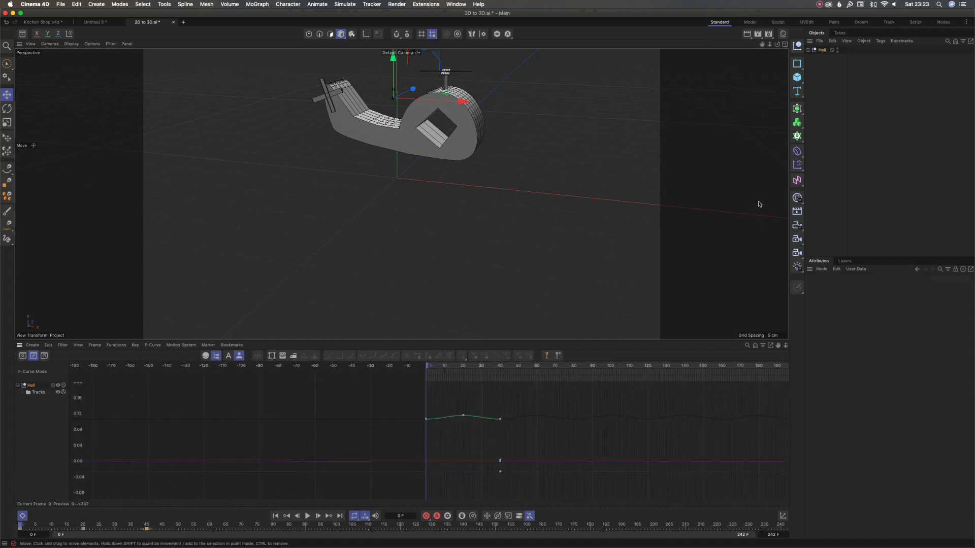
# Close the F-curve timeline and play the animation from frame 0 to check the repeating hover.
pyautogui.click(823, 51)
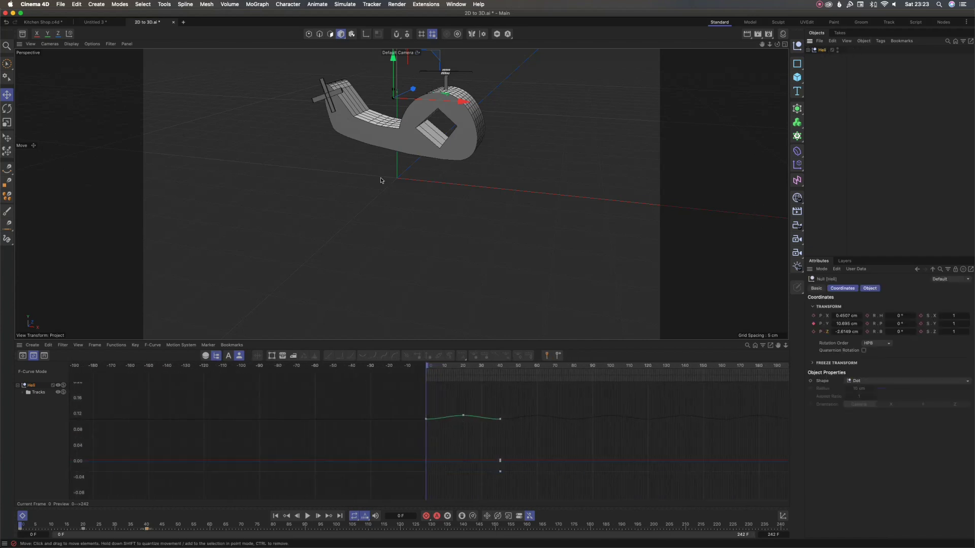
pyautogui.scroll(4, 396, 181)
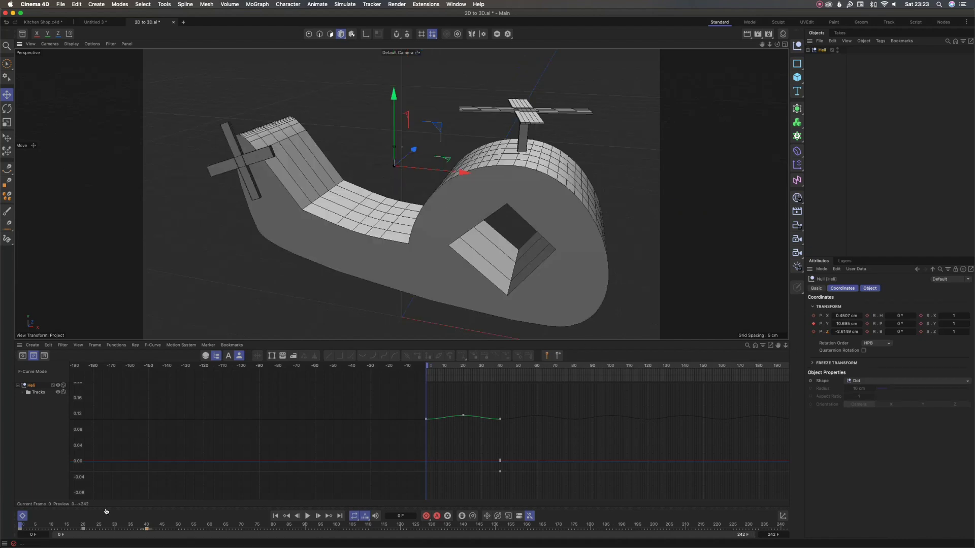
pyautogui.click(21, 516)
pyautogui.scroll(-5, 318, 352)
pyautogui.keyDown('alt'); pyautogui.moveTo(318, 353); pyautogui.dragTo(517, 355); pyautogui.keyUp('alt')
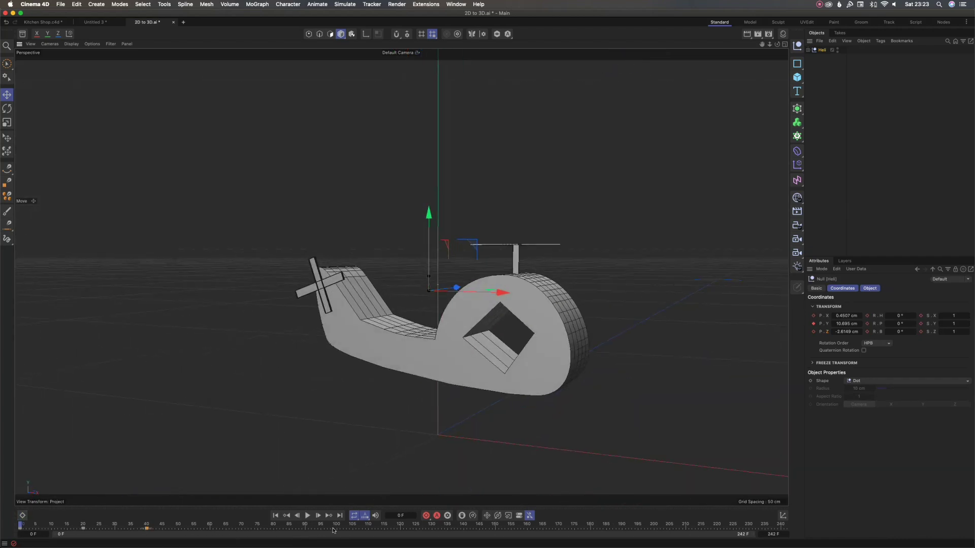
pyautogui.click(308, 516)
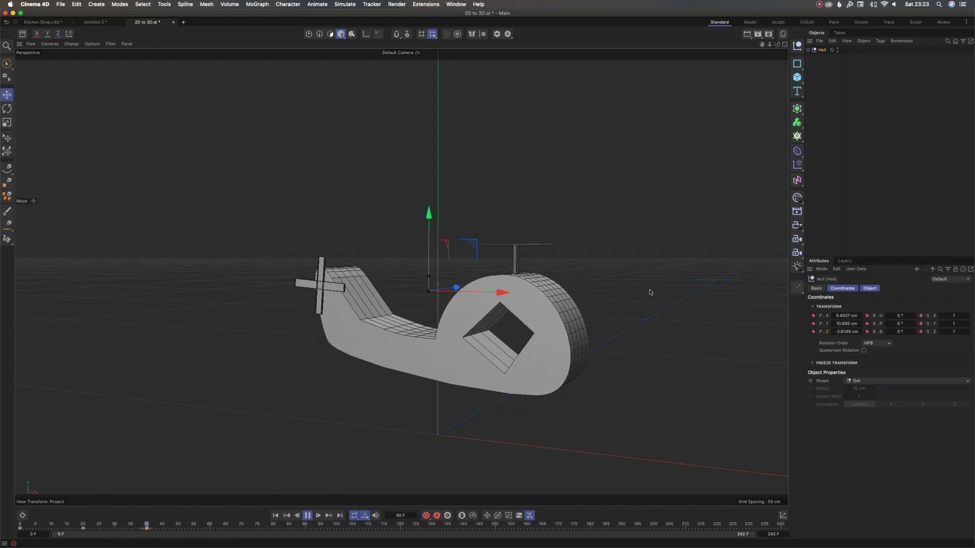
# Deselect the Heli group and examine the hovering helicopter and its spinning rotors from several angles during playback.
pyautogui.click(664, 325)
pyautogui.keyDown('alt'); pyautogui.moveTo(613, 391); pyautogui.dragTo(655, 361); pyautogui.keyUp('alt')
pyautogui.scroll(-3, 351, 248)
pyautogui.keyDown('alt'); pyautogui.moveTo(461, 303); pyautogui.dragTo(477, 363); pyautogui.keyUp('alt')
pyautogui.scroll(3, 461, 303)
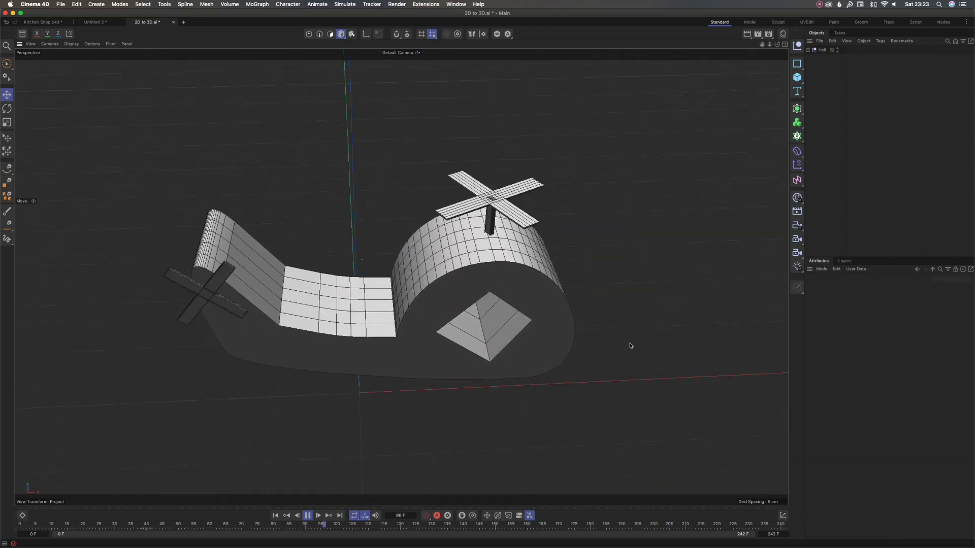
pyautogui.keyDown('alt'); pyautogui.moveTo(563, 391); pyautogui.dragTo(470, 330); pyautogui.keyUp('alt')
pyautogui.keyDown('alt'); pyautogui.moveTo(556, 333); pyautogui.dragTo(518, 355, button='right'); pyautogui.keyUp('alt')
pyautogui.keyDown('alt'); pyautogui.moveTo(500, 314); pyautogui.dragTo(574, 323); pyautogui.keyUp('alt')
pyautogui.scroll(5, 476, 308)
pyautogui.scroll(-3, 574, 325)
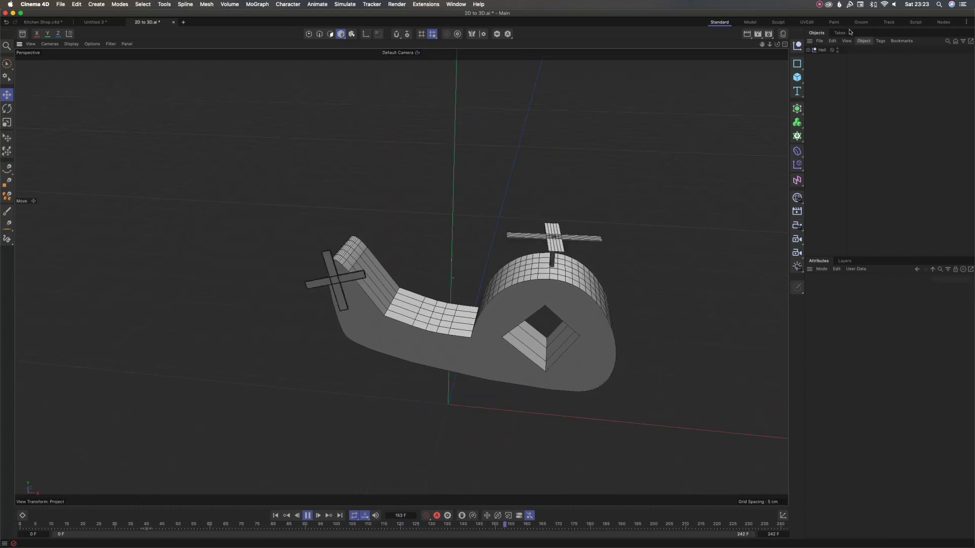